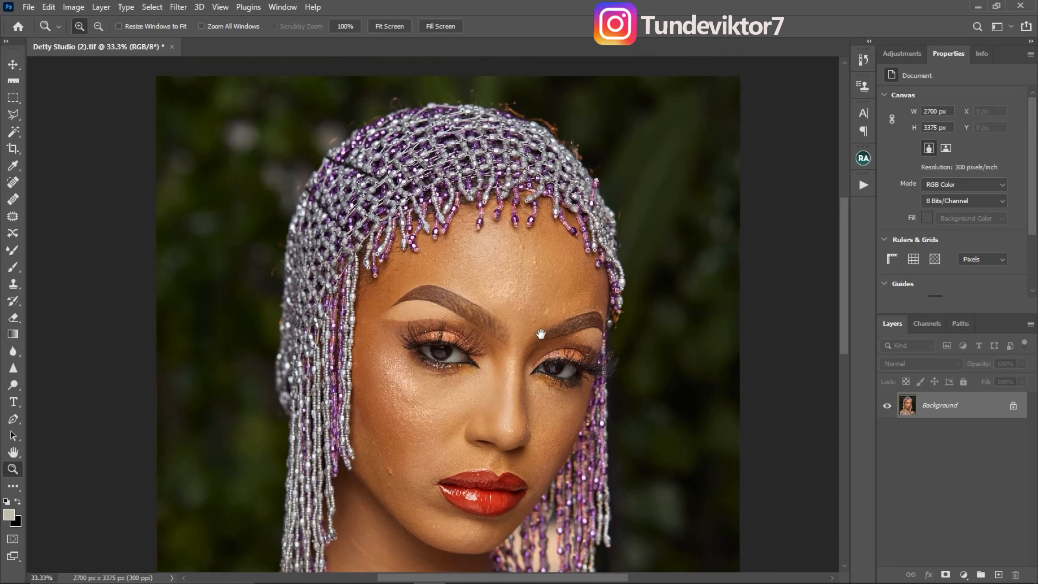
- Mark the stray hairs around the beaded headpiece with black and white brush strokes on a new layer
{"action": "left_click", "coordinate": [326, 134]}
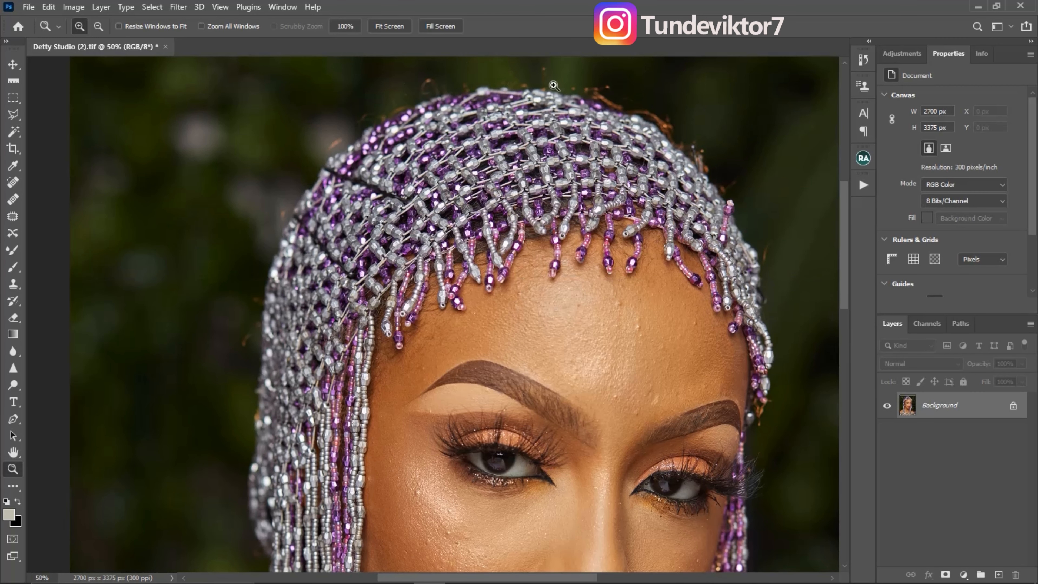
{"action": "key", "text": "ctrl+shift+alt+n"}
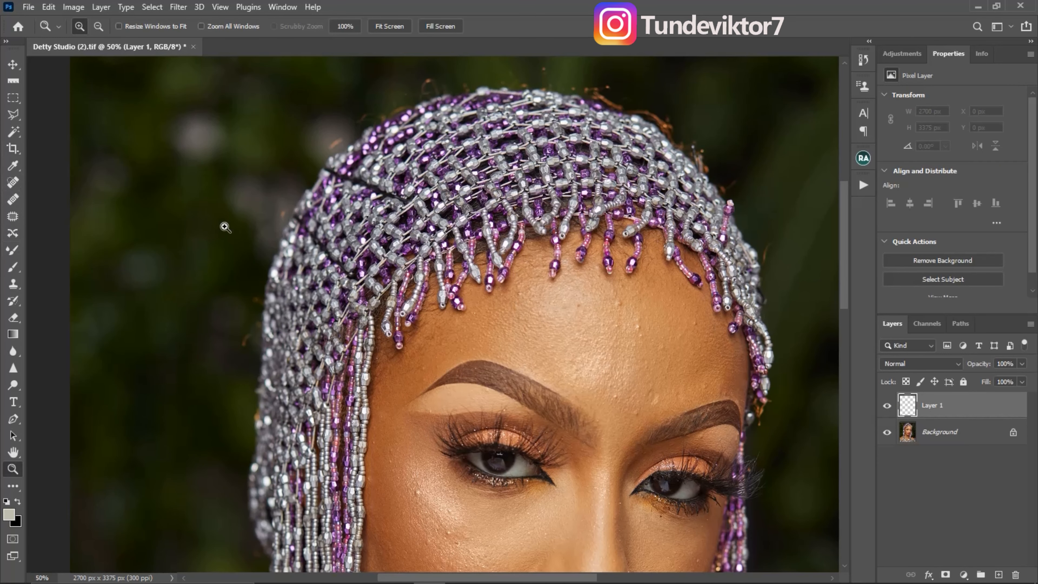
{"action": "left_click", "coordinate": [15, 269]}
{"action": "key", "text": "d"}
{"action": "left_click_drag", "start_coordinate": [321, 194], "coordinate": [294, 227]}
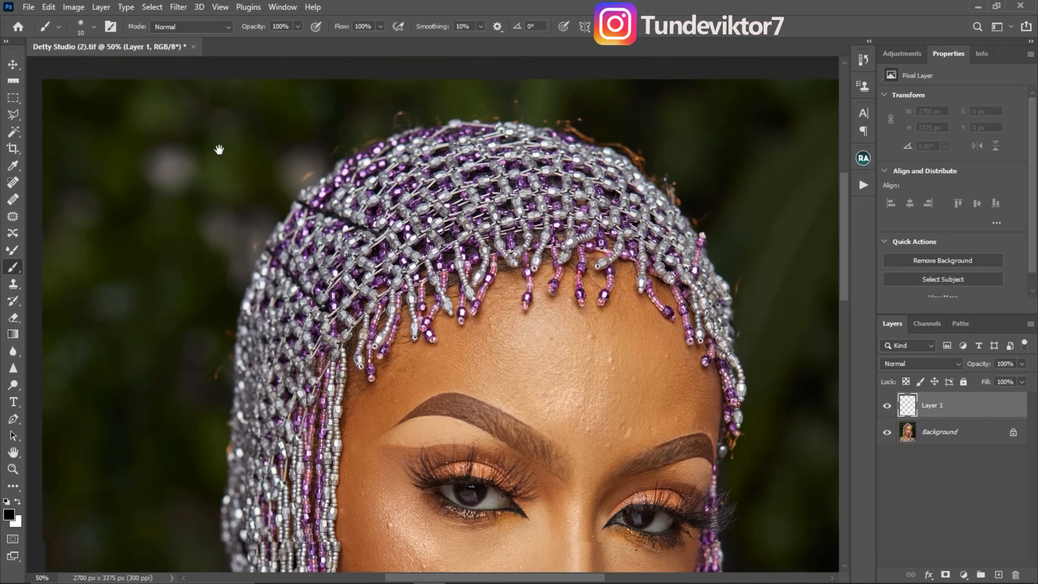
{"action": "left_click_drag", "start_coordinate": [278, 122], "coordinate": [331, 161]}
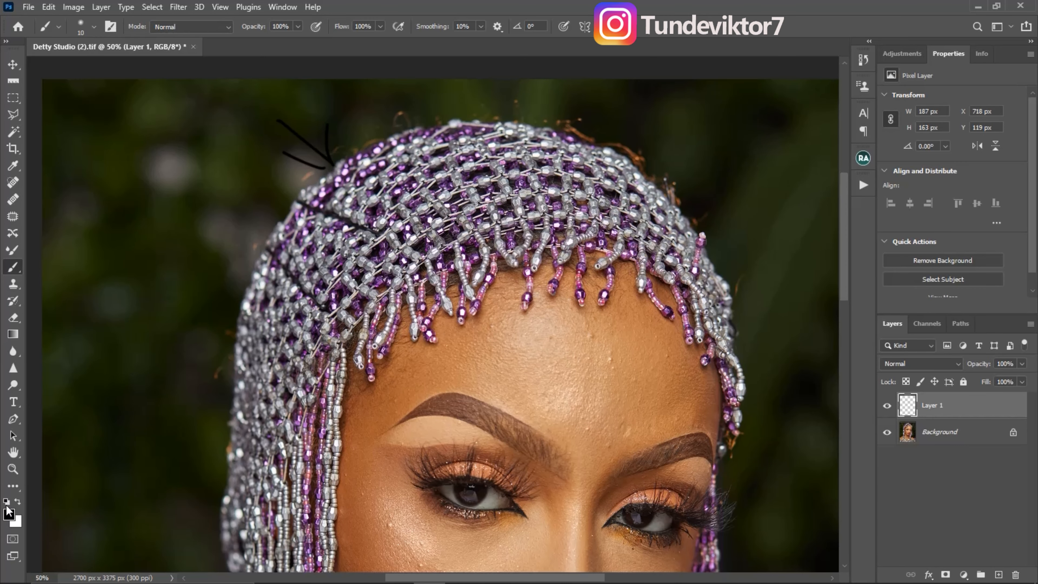
{"action": "left_click", "coordinate": [18, 502]}
{"action": "left_click_drag", "start_coordinate": [380, 84], "coordinate": [400, 120]}
{"action": "left_click_drag", "start_coordinate": [373, 115], "coordinate": [391, 127]}
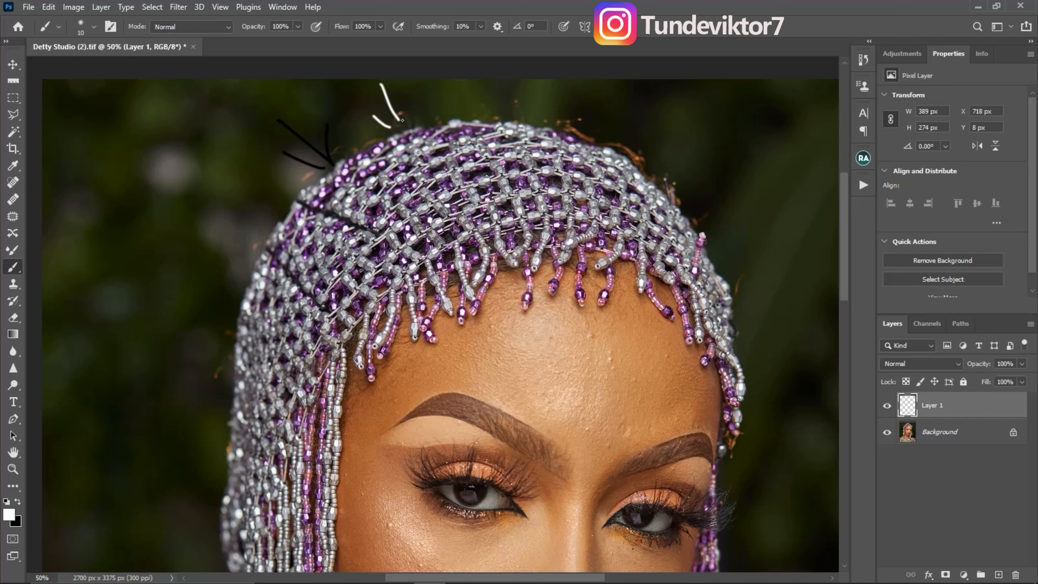
{"action": "left_click_drag", "start_coordinate": [605, 105], "coordinate": [580, 135]}
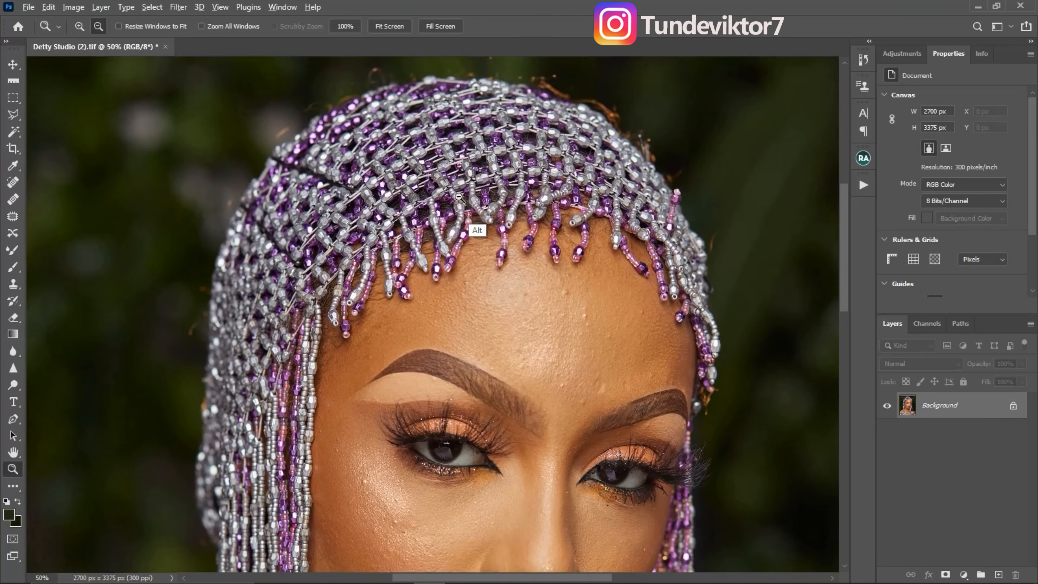
- Add a new empty layer above the Background and ready the Brush tool with the dark foreground colour
{"action": "left_click", "coordinate": [456, 239], "text": "alt"}
{"action": "left_click", "coordinate": [454, 250]}
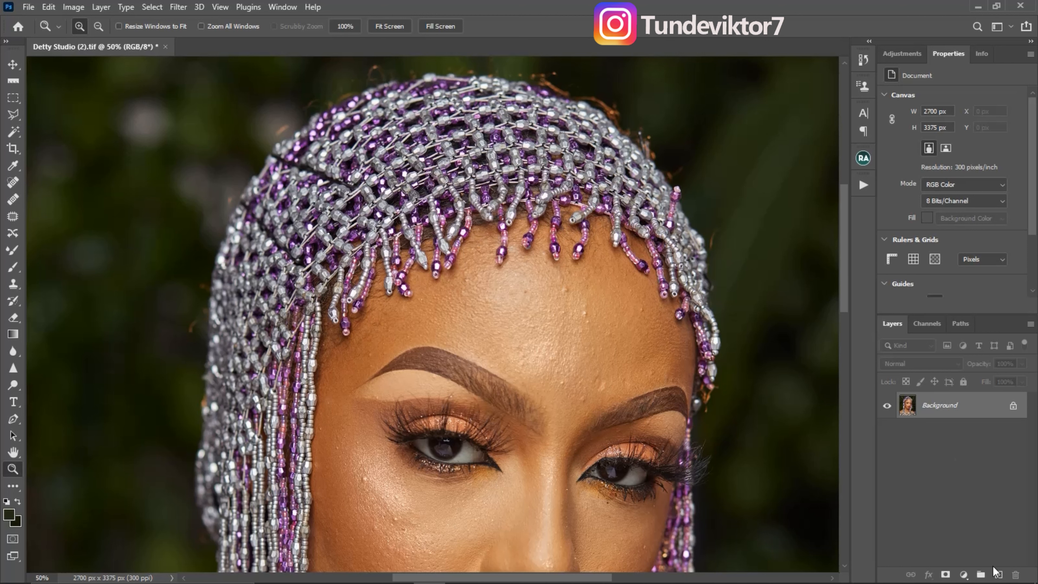
{"action": "left_click", "coordinate": [999, 575]}
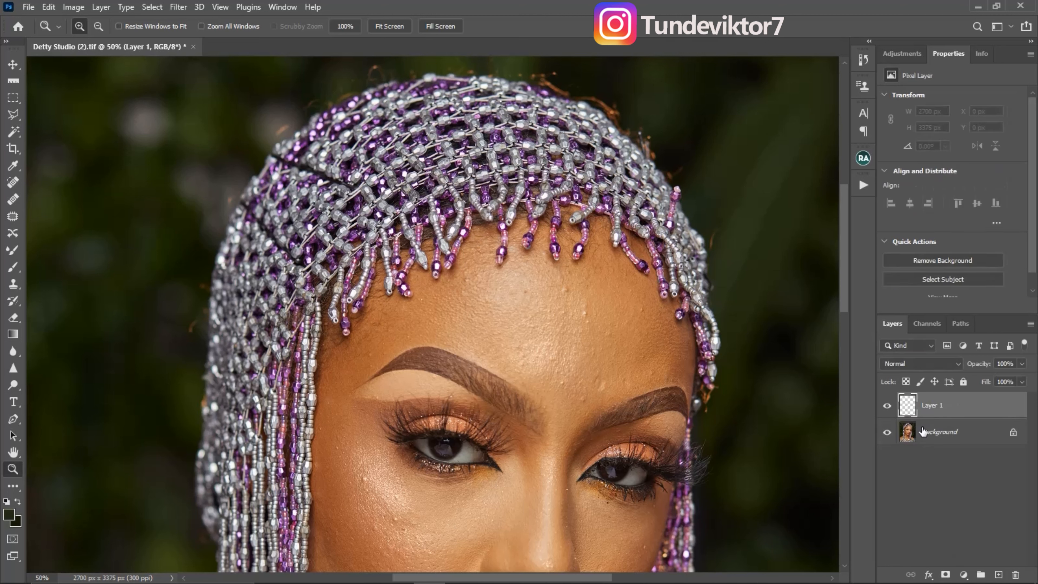
{"action": "key", "text": "x"}
{"action": "left_click", "coordinate": [14, 268]}
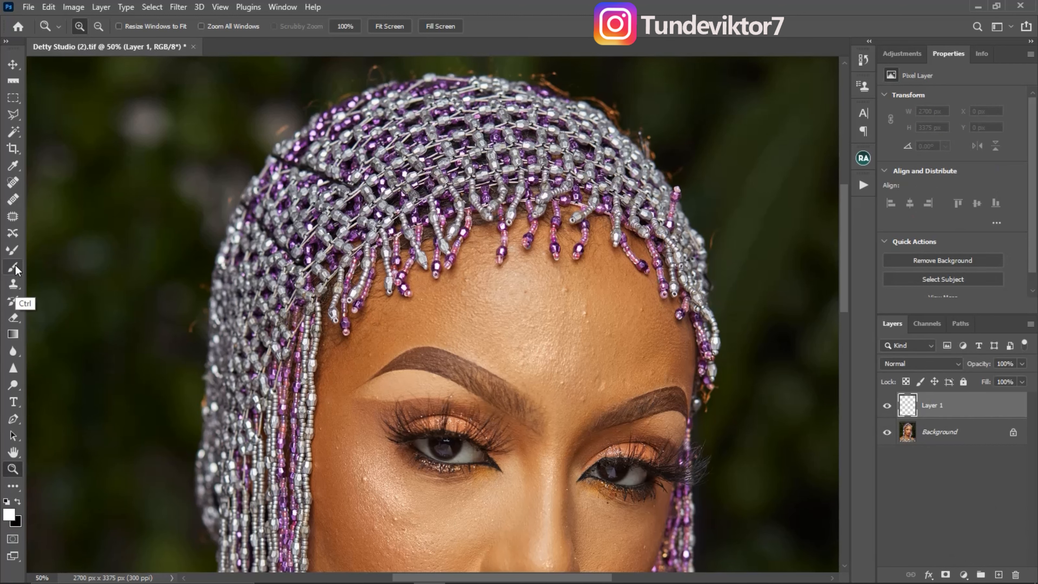
{"action": "left_click", "coordinate": [14, 267]}
{"action": "key", "text": "z"}
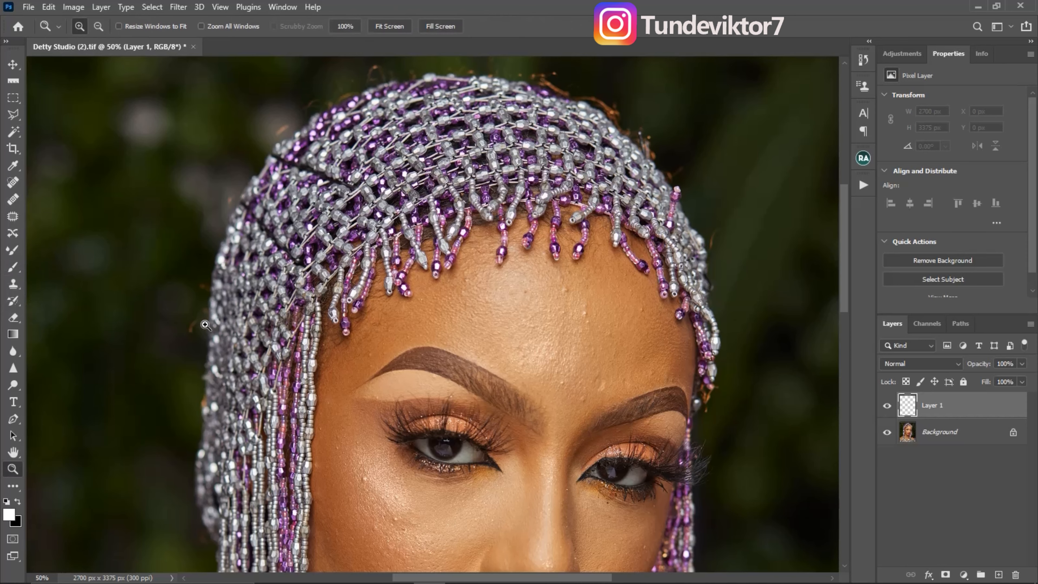
{"action": "left_click", "coordinate": [183, 324]}
{"action": "key", "text": "b"}
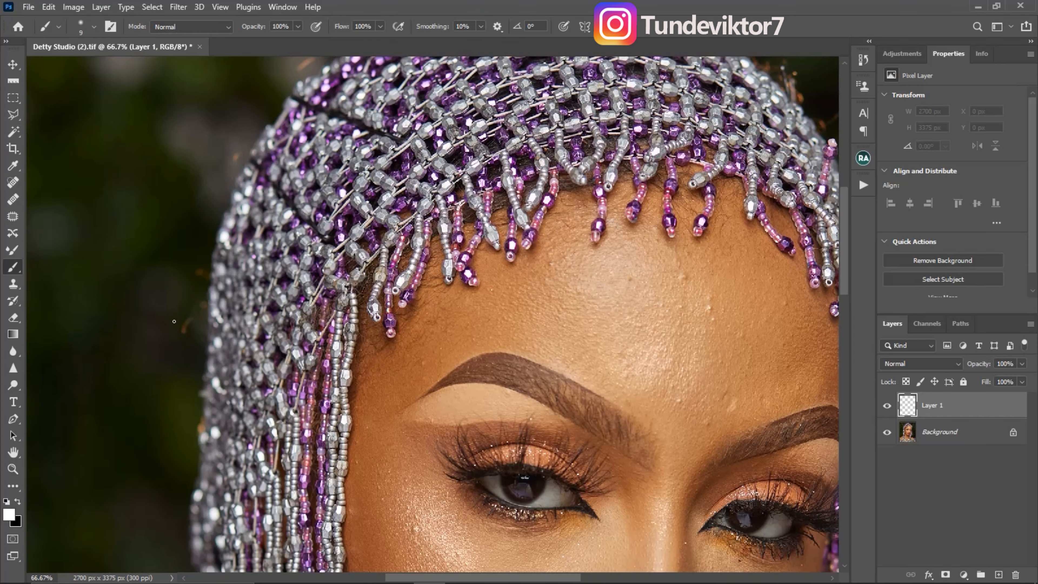
{"action": "key", "text": "x"}
- Set the Eyedropper's sample size to 5 by 5 Average
{"action": "left_click", "coordinate": [13, 166]}
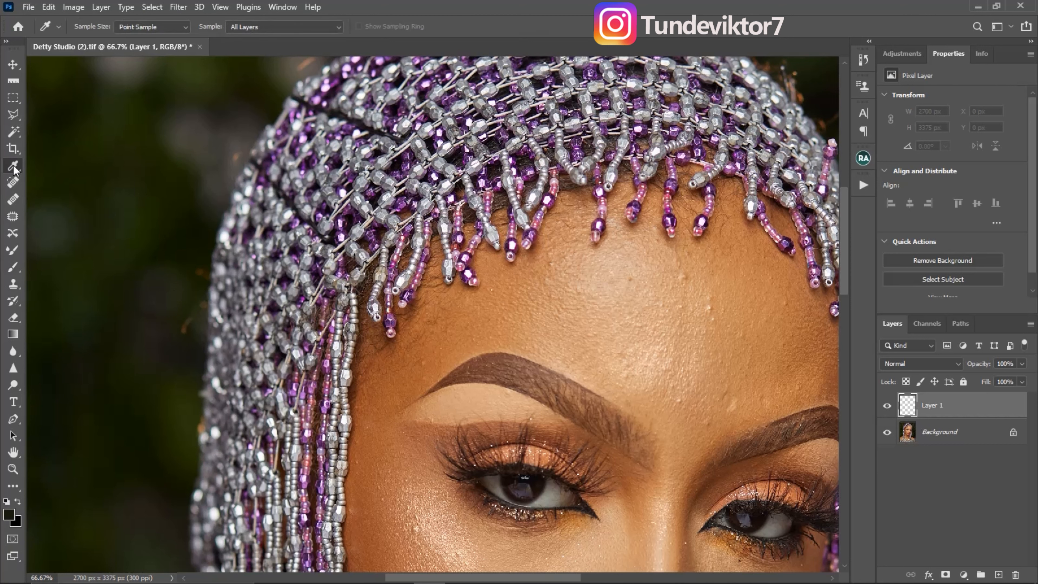
{"action": "left_click", "coordinate": [170, 28]}
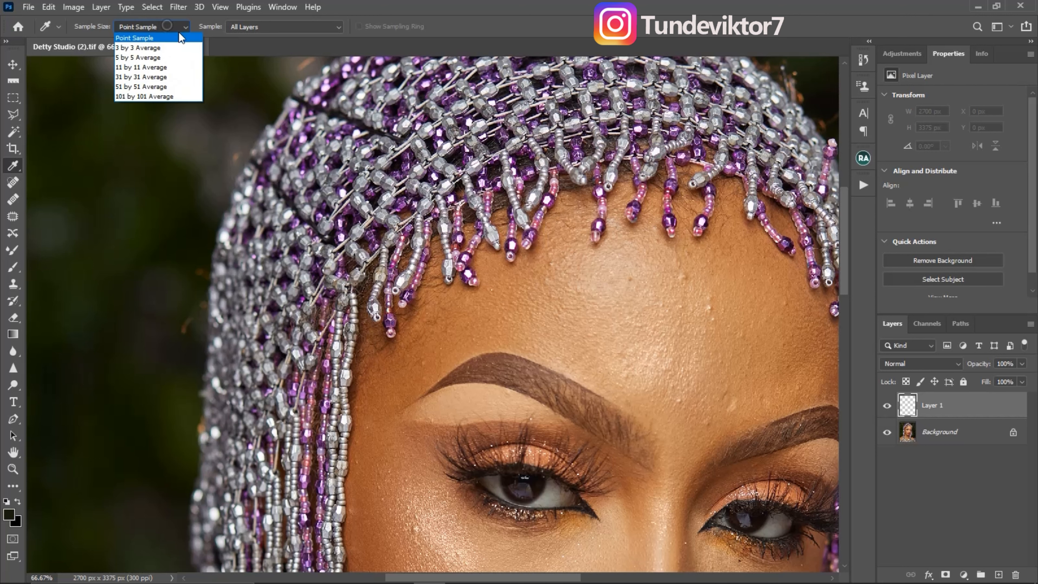
{"action": "left_click", "coordinate": [153, 59]}
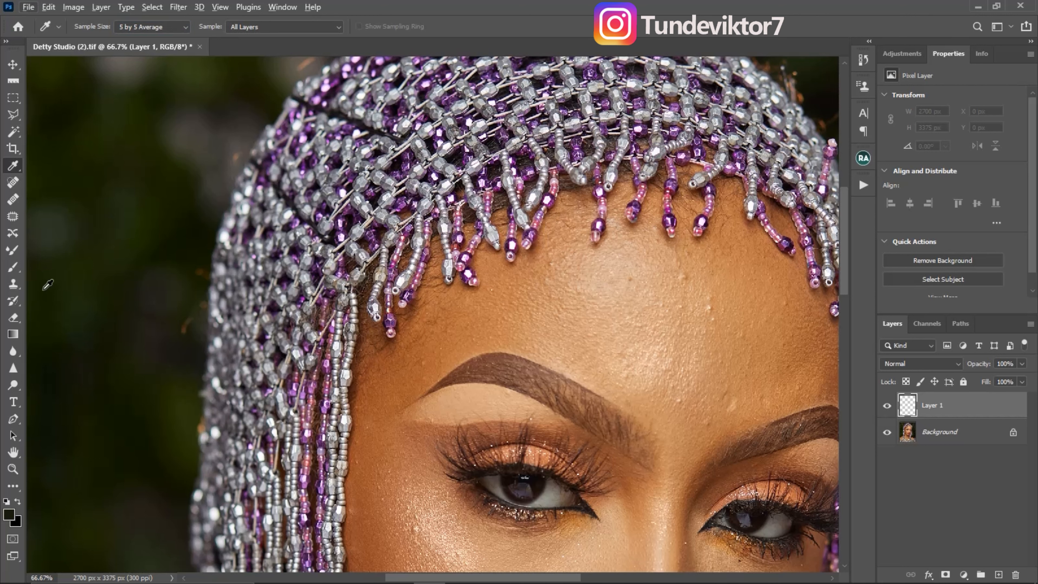
- Sample the dark backdrop and paint over the stray hair beside the headpiece's left edge with a 25 px brush
{"action": "left_click", "coordinate": [13, 269]}
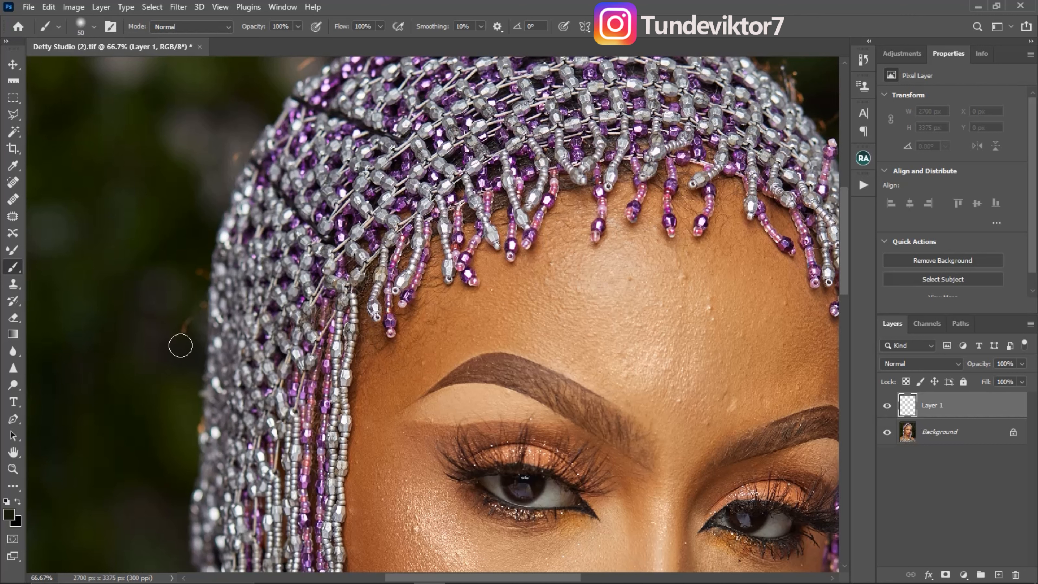
{"action": "key", "text": "bracketright"}
{"action": "key", "text": "bracketright"}
{"action": "key", "text": "bracketright"}
{"action": "key", "text": "bracketright"}
{"action": "key", "text": "bracketleft"}
{"action": "key", "text": "bracketleft"}
{"action": "key", "text": "bracketleft"}
{"action": "key", "text": "bracketleft"}
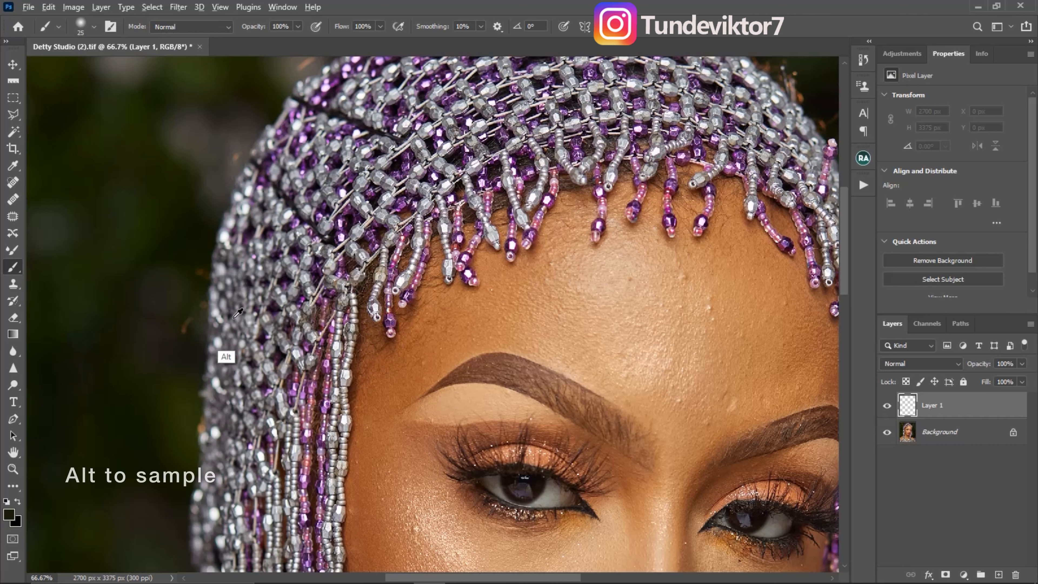
{"action": "key", "text": "alt"}
{"action": "left_click", "coordinate": [190, 347], "text": "alt"}
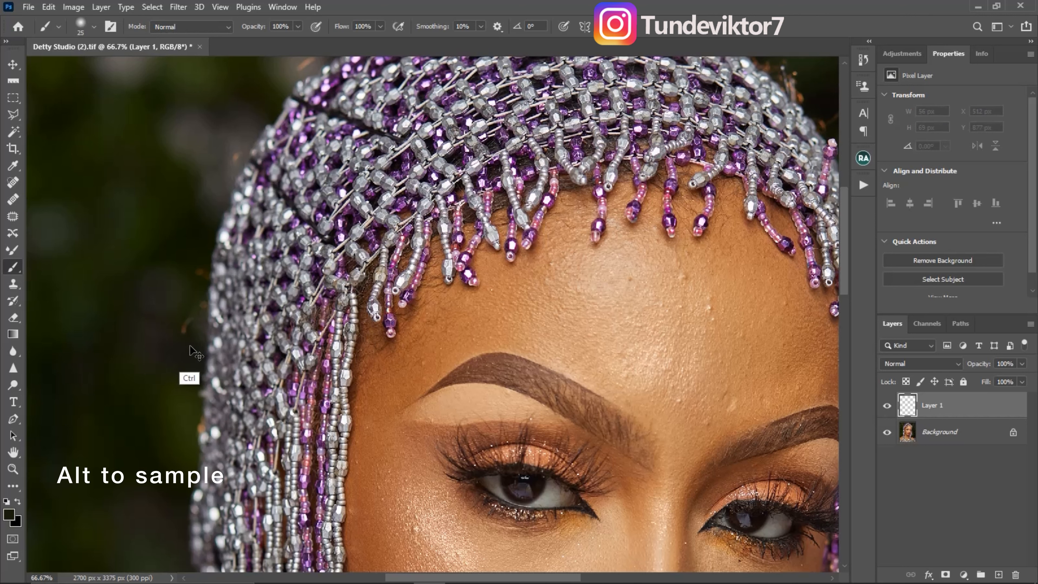
{"action": "mouse_move", "coordinate": [189, 339]}
{"action": "left_mouse_down"}
{"action": "mouse_move", "coordinate": [191, 321]}
{"action": "mouse_move", "coordinate": [190, 336]}
{"action": "left_mouse_up"}
{"action": "left_click", "coordinate": [180, 326], "text": "alt"}
{"action": "left_click", "coordinate": [178, 344], "text": "alt"}
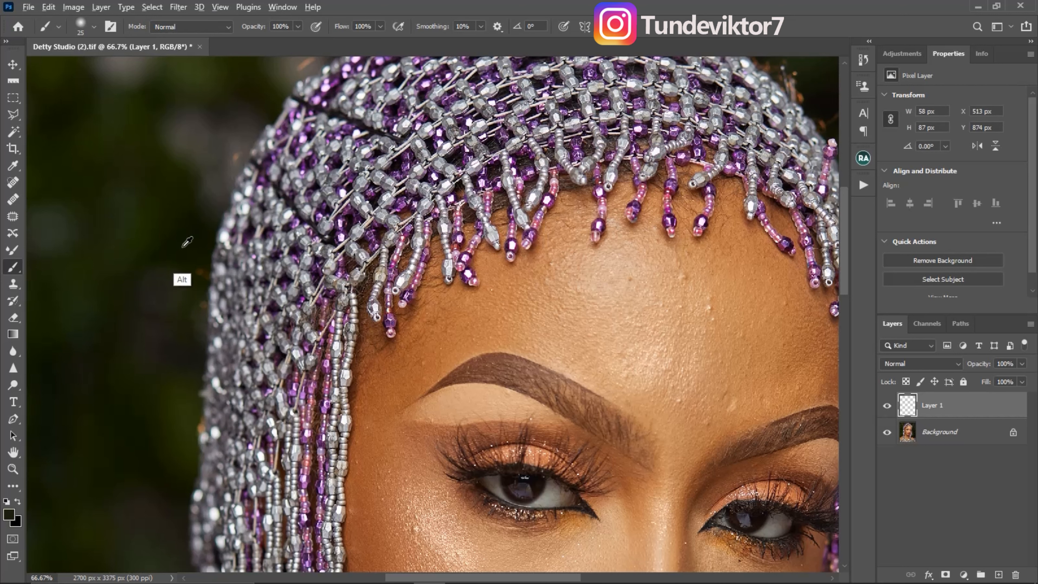
- Sample nearby backdrop colours and paint out the stray hairs higher up along the headpiece's left edge
{"action": "left_click", "coordinate": [197, 258], "text": "alt"}
{"action": "mouse_move", "coordinate": [199, 273]}
{"action": "left_mouse_down"}
{"action": "mouse_move", "coordinate": [198, 293]}
{"action": "mouse_move", "coordinate": [205, 280]}
{"action": "left_mouse_up"}
{"action": "left_click", "coordinate": [193, 262], "text": "alt"}
{"action": "left_click", "coordinate": [192, 273], "text": "alt"}
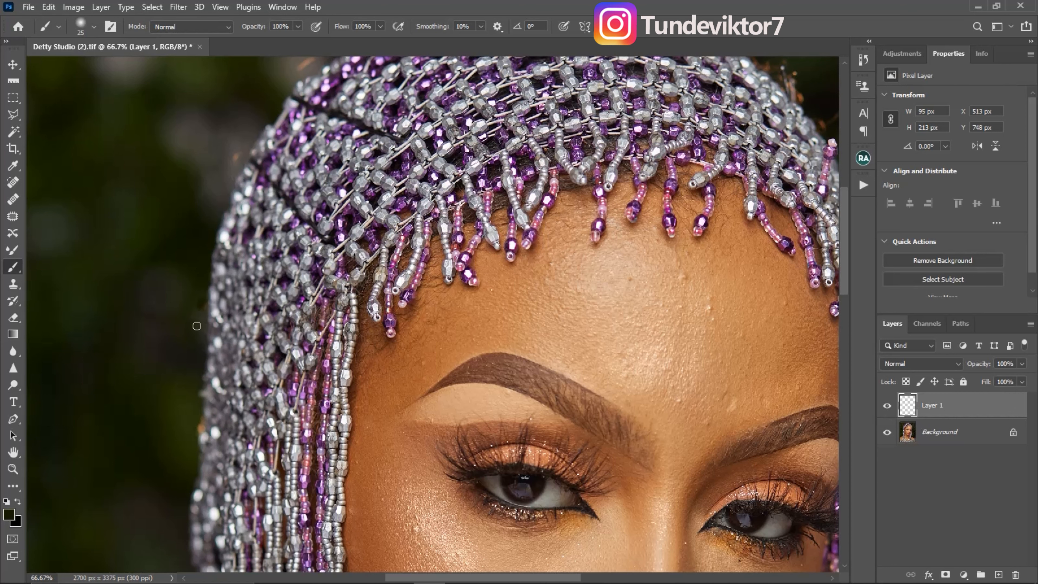
{"action": "left_click_drag", "start_coordinate": [302, 248], "coordinate": [342, 344]}
{"action": "left_click", "coordinate": [280, 240], "text": "alt"}
{"action": "left_click_drag", "start_coordinate": [279, 255], "coordinate": [277, 269]}
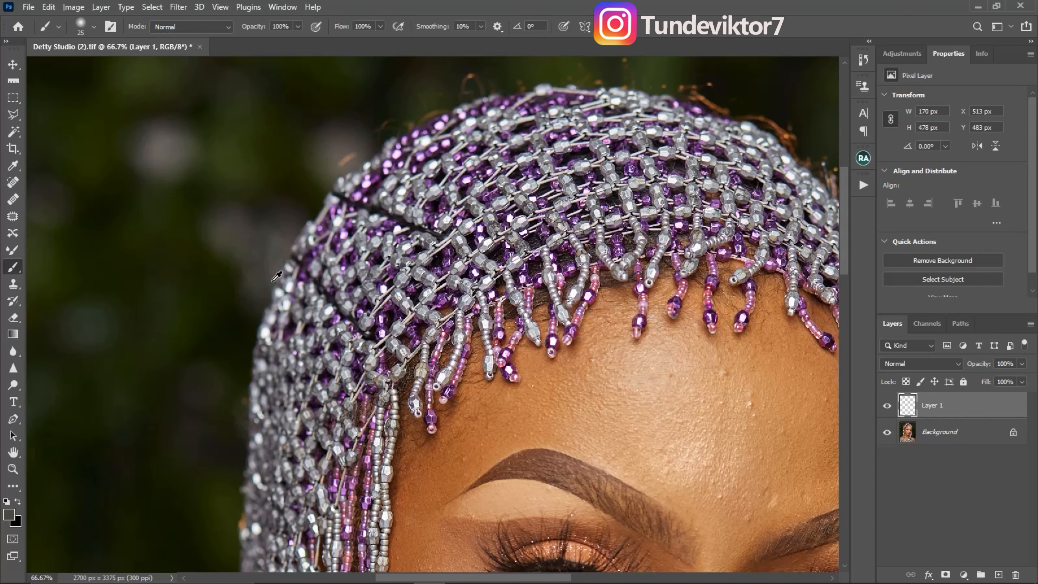
- Paint out the stray hairs along the headpiece's upper-left curve with sampled backdrop colour, undoing unsuitable strokes
{"action": "left_click_drag", "start_coordinate": [280, 245], "coordinate": [281, 333]}
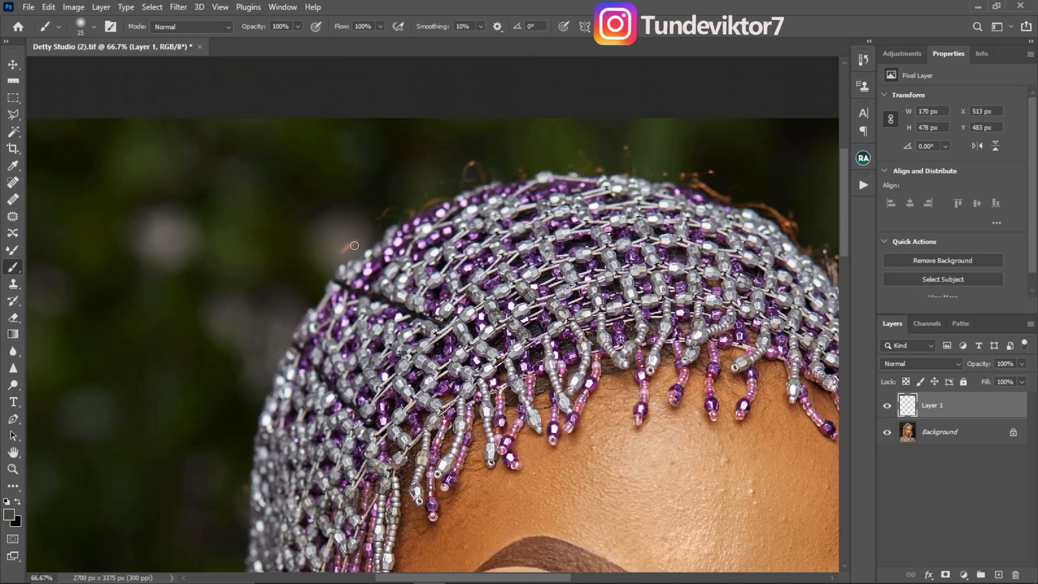
{"action": "key", "text": "ctrl+z"}
{"action": "left_click_drag", "start_coordinate": [347, 219], "coordinate": [343, 278]}
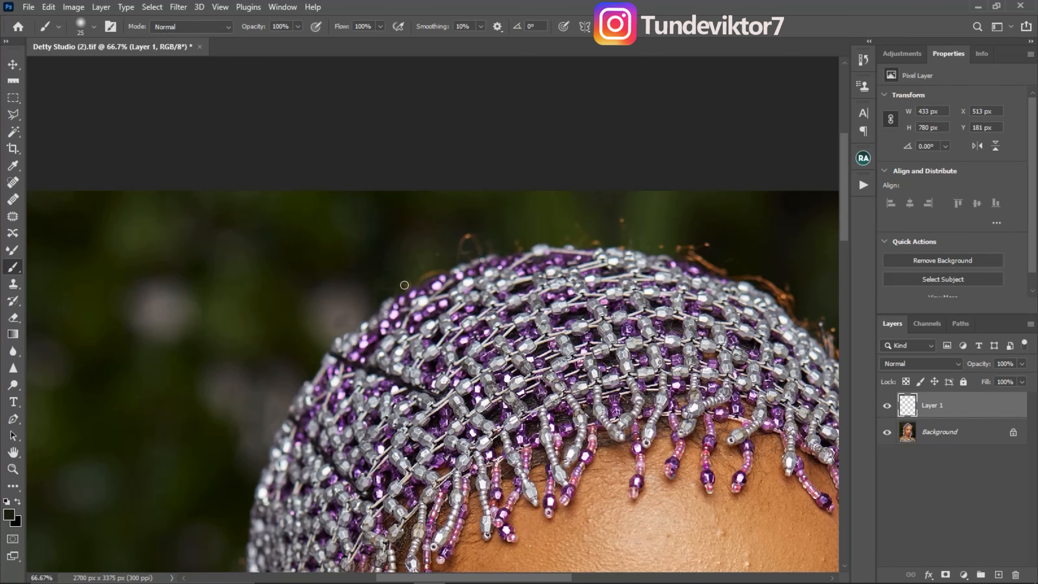
{"action": "left_click_drag", "start_coordinate": [414, 252], "coordinate": [420, 262]}
{"action": "key", "text": "ctrl+z"}
{"action": "mouse_move", "coordinate": [430, 250]}
{"action": "left_mouse_down"}
{"action": "mouse_move", "coordinate": [412, 283]}
{"action": "mouse_move", "coordinate": [461, 280]}
{"action": "mouse_move", "coordinate": [445, 282]}
{"action": "left_mouse_up"}
{"action": "left_click", "coordinate": [471, 270], "text": "alt"}
- Cover the stray hairs above the crown of the headpiece with sampled backdrop colour
{"action": "left_click", "coordinate": [541, 262], "text": "alt"}
{"action": "left_click_drag", "start_coordinate": [556, 261], "coordinate": [577, 273]}
{"action": "left_click", "coordinate": [597, 250], "text": "alt"}
{"action": "left_click_drag", "start_coordinate": [605, 250], "coordinate": [605, 260]}
- Paint out the stray hairs along the headpiece's upper-right curve, using a smaller brush close to the beads
{"action": "left_click", "coordinate": [699, 283], "text": "alt"}
{"action": "left_click_drag", "start_coordinate": [695, 283], "coordinate": [665, 282]}
{"action": "key", "text": "bracketleft"}
{"action": "key", "text": "bracketleft"}
{"action": "left_click", "coordinate": [666, 284], "text": "alt"}
{"action": "mouse_move", "coordinate": [740, 313]}
{"action": "left_mouse_down"}
{"action": "mouse_move", "coordinate": [562, 303]}
{"action": "mouse_move", "coordinate": [636, 377]}
{"action": "left_mouse_up"}
{"action": "left_click", "coordinate": [636, 348], "text": "alt"}
{"action": "left_click_drag", "start_coordinate": [636, 379], "coordinate": [618, 268]}
- Switch to the Mixer Brush and reduce its size to 45 px for working along the headpiece's outline
{"action": "key", "text": "ctrl+minus"}
{"action": "left_click_drag", "start_coordinate": [592, 527], "coordinate": [599, 413]}
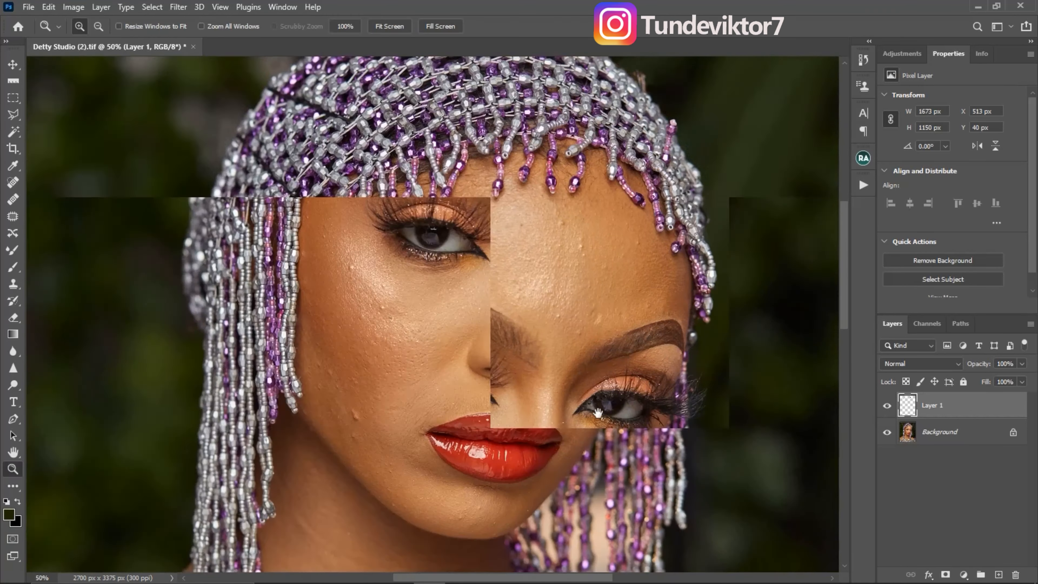
{"action": "scroll", "coordinate": [540, 382], "scroll_direction": "up", "scroll_amount": 5}
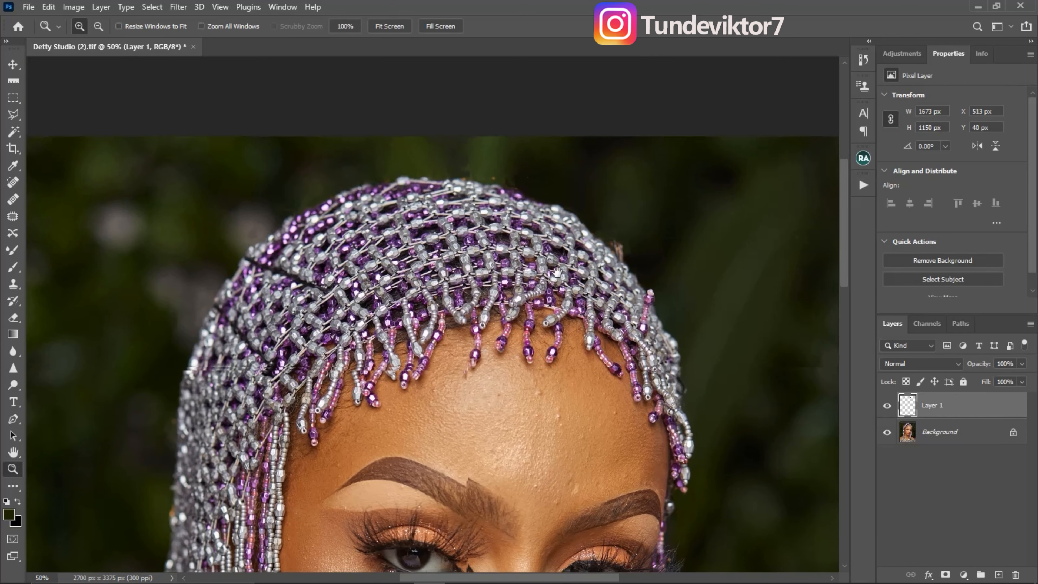
{"action": "left_click", "coordinate": [557, 175]}
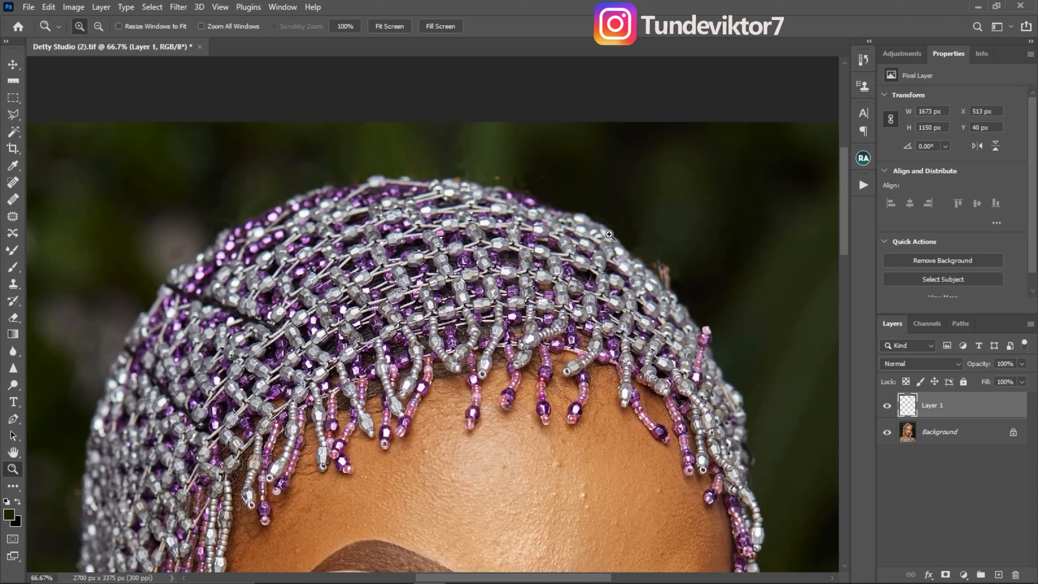
{"action": "left_click", "coordinate": [14, 251]}
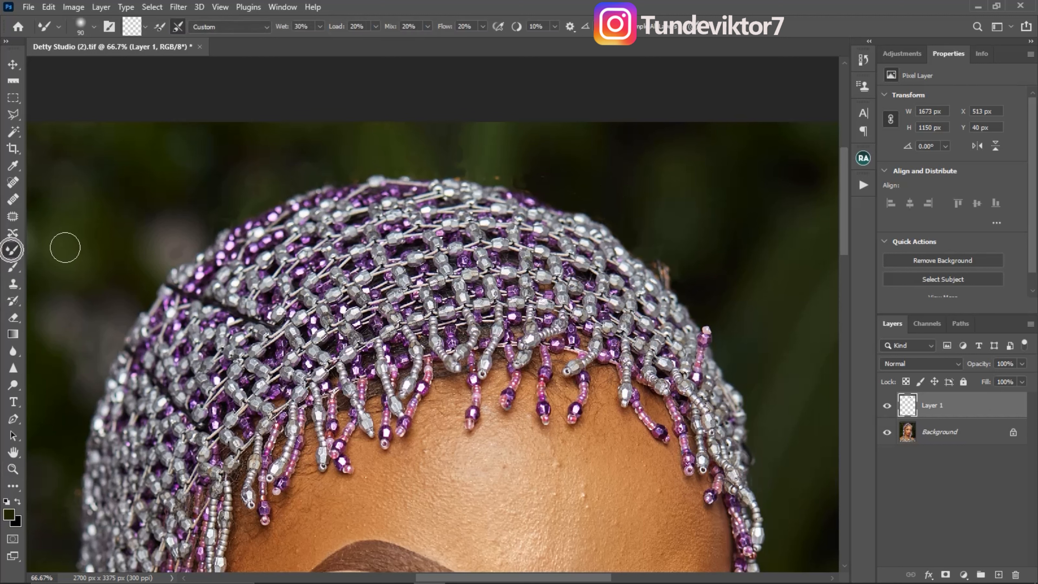
{"action": "key", "text": "bracketleft"}
{"action": "key", "text": "bracketleft"}
{"action": "key", "text": "bracketleft"}
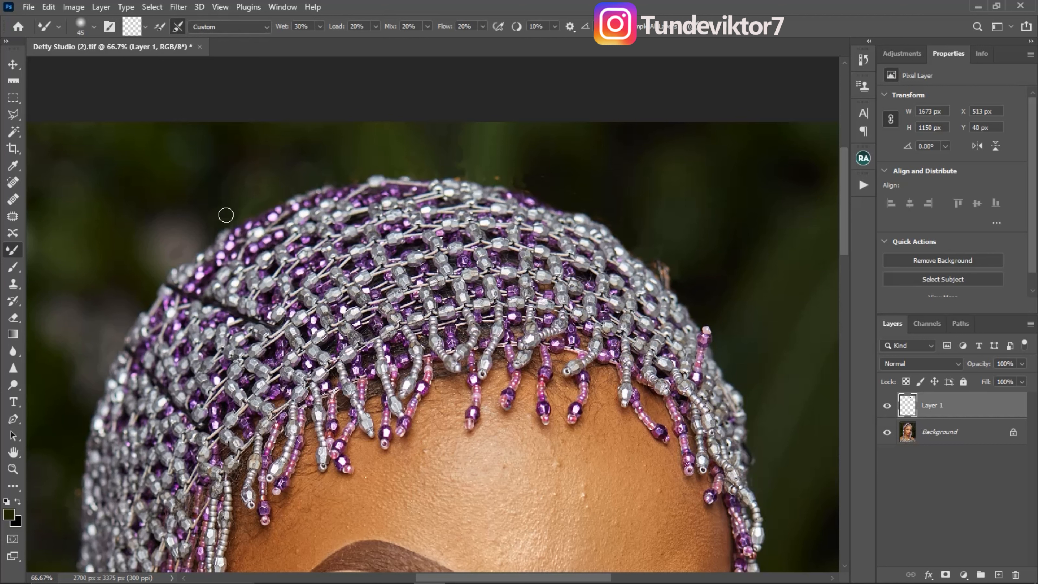
- Blend the painted backdrop above the top of the headpiece with the Mixer Brush, adjusting its size to 50 px
{"action": "key", "text": "bracketright"}
{"action": "key", "text": "bracketright"}
{"action": "key", "text": "bracketright"}
{"action": "left_click_drag", "start_coordinate": [483, 169], "coordinate": [485, 153]}
{"action": "key", "text": "bracketleft"}
{"action": "key", "text": "bracketleft"}
{"action": "key", "text": "bracketleft"}
{"action": "key", "text": "bracketleft"}
{"action": "key", "text": "bracketright"}
{"action": "key", "text": "bracketright"}
{"action": "key", "text": "bracketleft"}
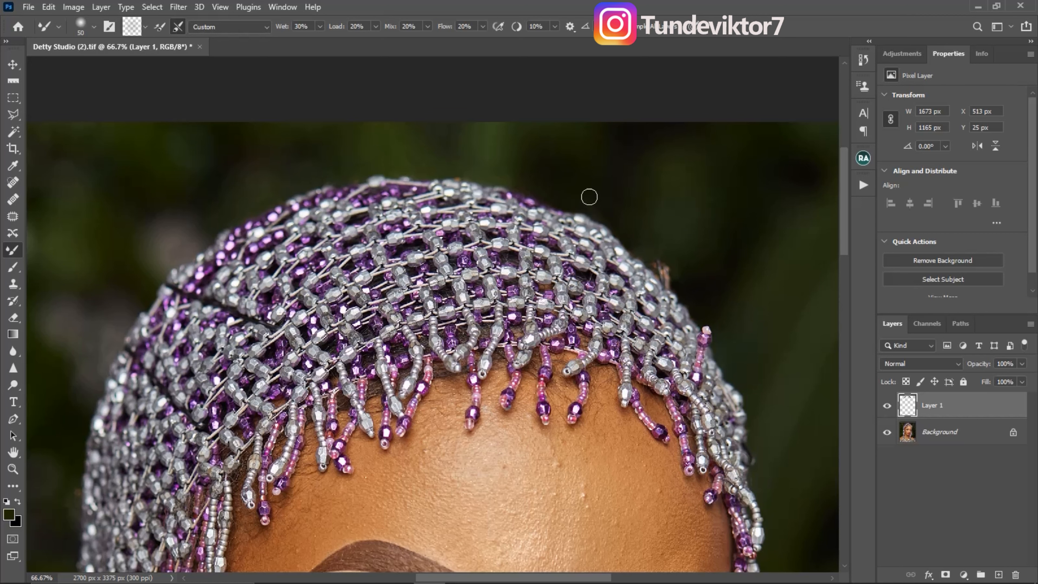
- Blend the retouched backdrop beside the headpiece's right edge with the Mixer Brush
{"action": "left_click_drag", "start_coordinate": [761, 339], "coordinate": [725, 262]}
{"action": "left_click_drag", "start_coordinate": [731, 556], "coordinate": [727, 447]}
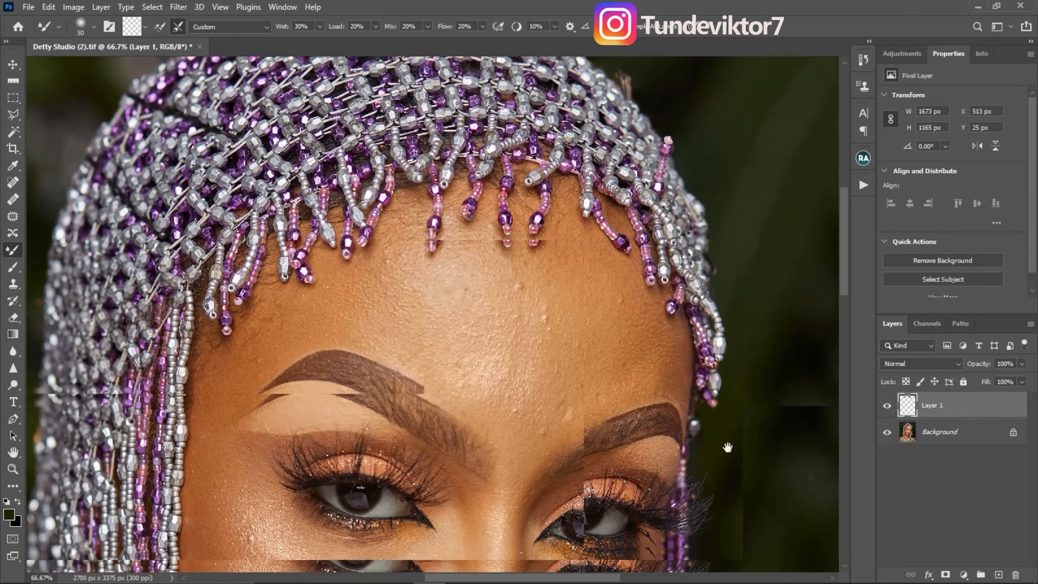
{"action": "mouse_move", "coordinate": [378, 314]}
{"action": "left_mouse_down"}
{"action": "mouse_move", "coordinate": [391, 347]}
{"action": "mouse_move", "coordinate": [388, 332]}
{"action": "left_mouse_up"}
{"action": "left_click", "coordinate": [360, 271], "text": "alt"}
{"action": "left_click", "coordinate": [371, 261], "text": "alt"}
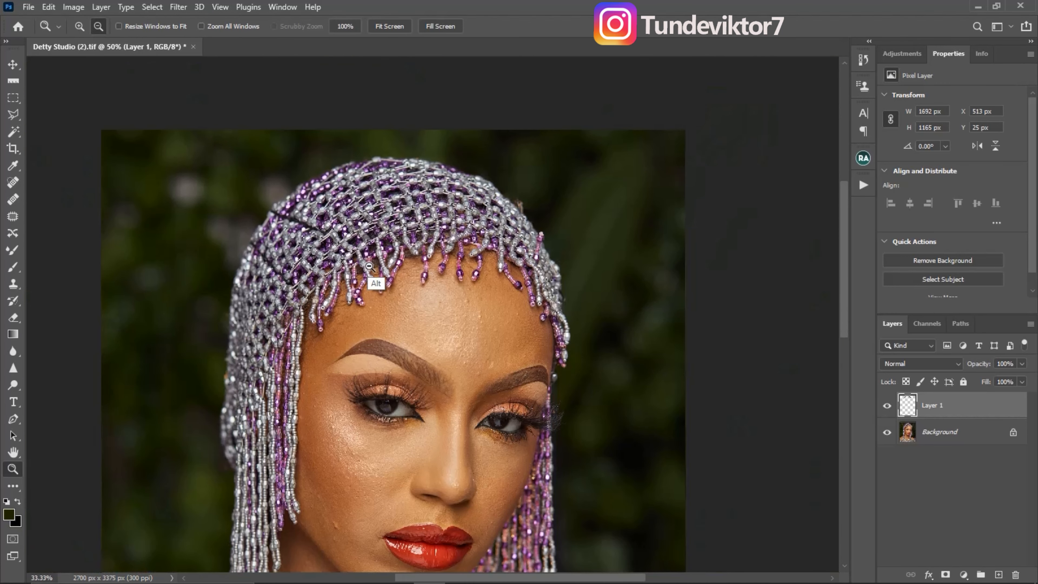
- Smooth the backdrop around the headpiece's whole upper outline with the Mixer Brush, resizing the brush as needed
{"action": "key", "text": "bracketright"}
{"action": "key", "text": "bracketright"}
{"action": "key", "text": "bracketright"}
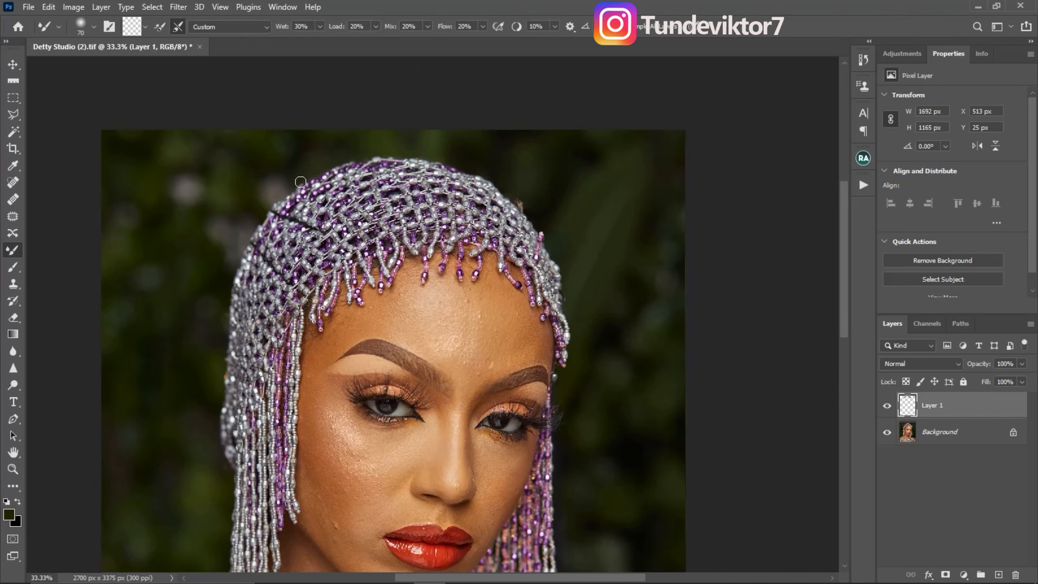
{"action": "key", "text": "bracketleft"}
{"action": "key", "text": "bracketleft"}
{"action": "mouse_move", "coordinate": [241, 240]}
{"action": "left_mouse_down"}
{"action": "mouse_move", "coordinate": [222, 274]}
{"action": "mouse_move", "coordinate": [323, 165]}
{"action": "mouse_move", "coordinate": [427, 156]}
{"action": "mouse_move", "coordinate": [503, 179]}
{"action": "mouse_move", "coordinate": [550, 218]}
{"action": "left_mouse_up"}
{"action": "key", "text": "bracketright"}
{"action": "key", "text": "bracketright"}
- Toggle the retouching layer's visibility to compare the headpiece before and after, and inspect the whole portrait
{"action": "left_click", "coordinate": [887, 406]}
{"action": "left_click", "coordinate": [887, 407]}
{"action": "left_click", "coordinate": [887, 409]}
{"action": "left_click", "coordinate": [887, 409]}
{"action": "left_click_drag", "start_coordinate": [482, 312], "coordinate": [491, 248]}
{"action": "key", "text": "z"}
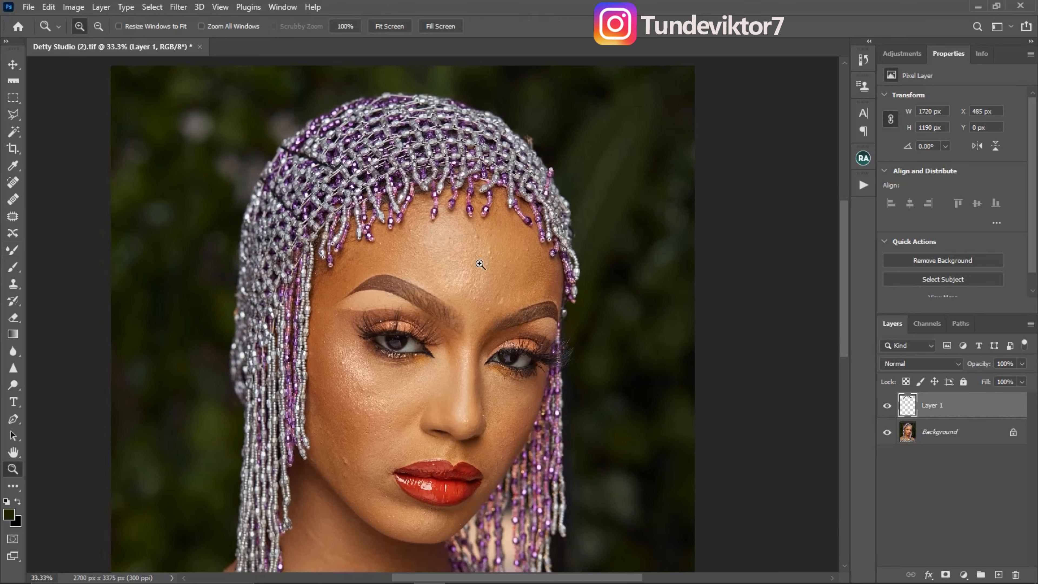
{"action": "left_click", "coordinate": [480, 272], "text": "alt"}
{"action": "left_click_drag", "start_coordinate": [490, 337], "coordinate": [494, 287]}
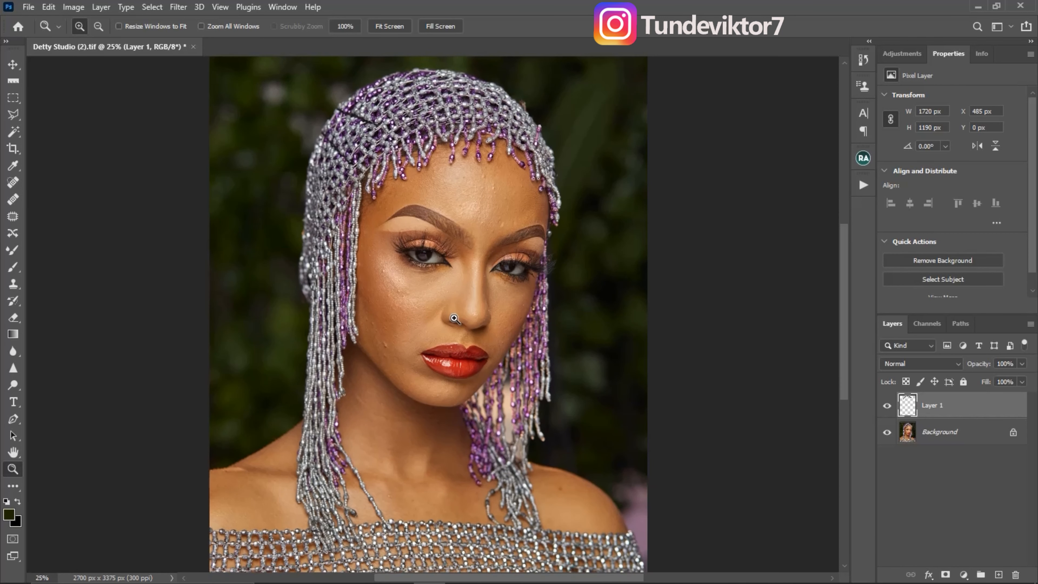
{"action": "left_click", "coordinate": [454, 233]}
{"action": "left_click", "coordinate": [474, 229]}
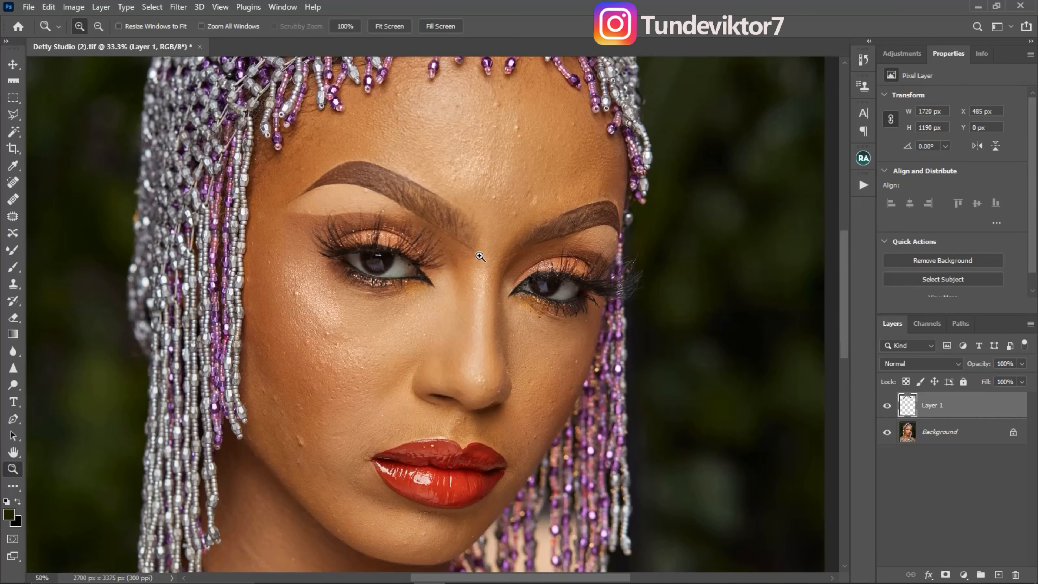
- Add a new empty layer above the headpiece retouching layer and set the Brush size to 5 px
{"action": "left_click", "coordinate": [457, 221]}
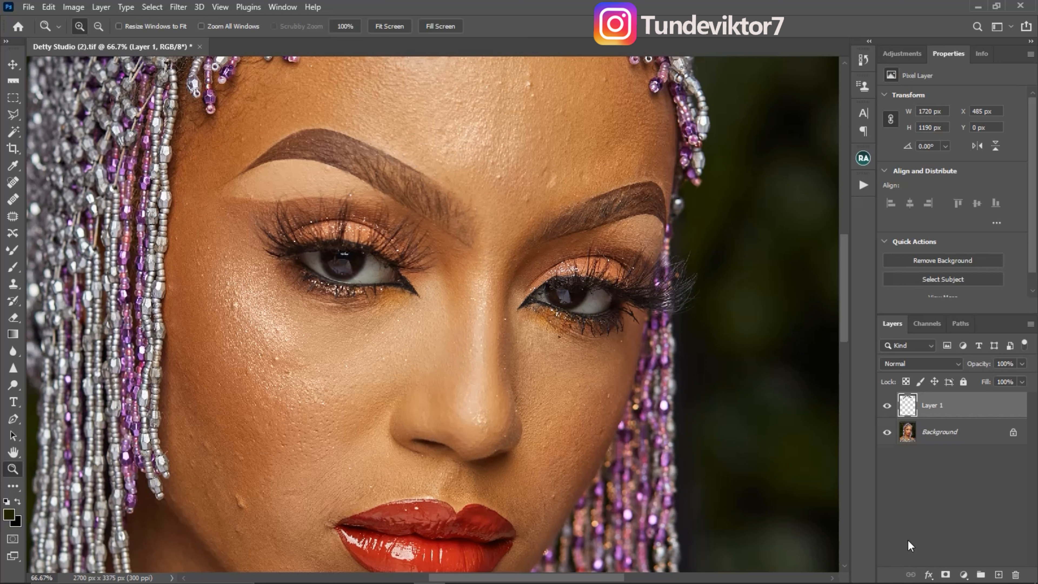
{"action": "left_click", "coordinate": [996, 575]}
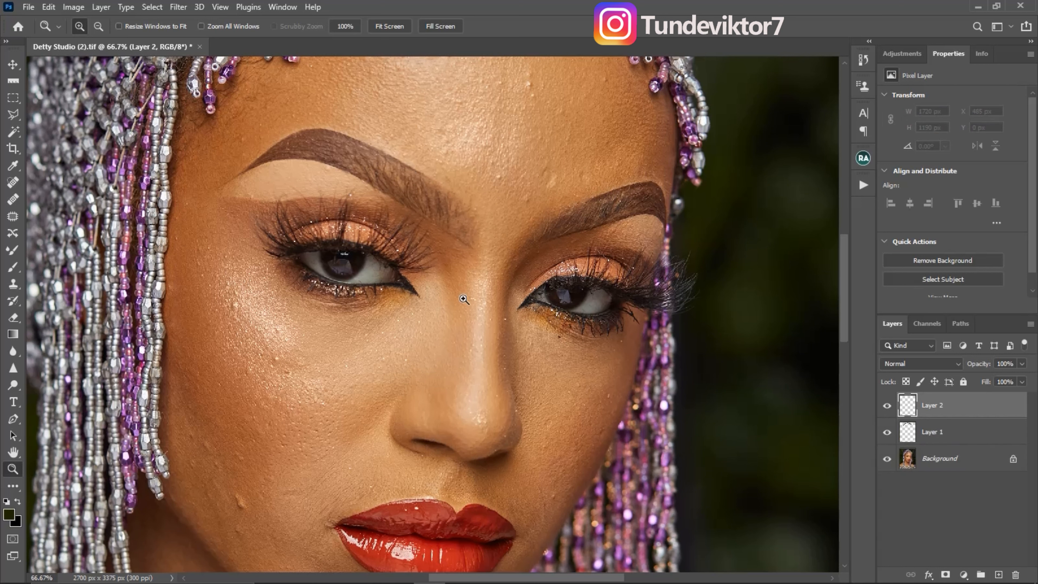
{"action": "left_click", "coordinate": [13, 267]}
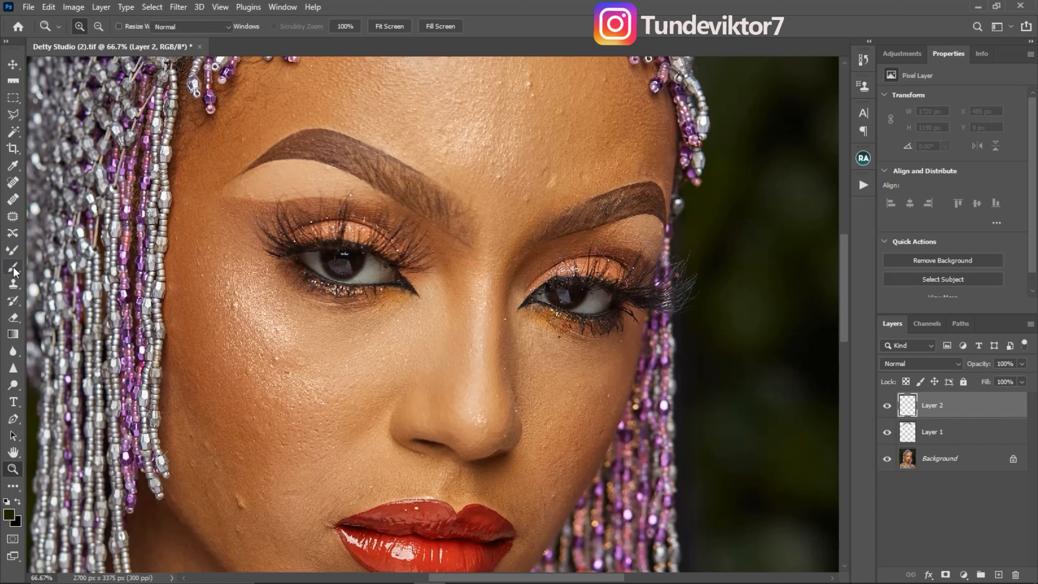
{"action": "key", "text": "bracketleft"}
{"action": "key", "text": "bracketleft"}
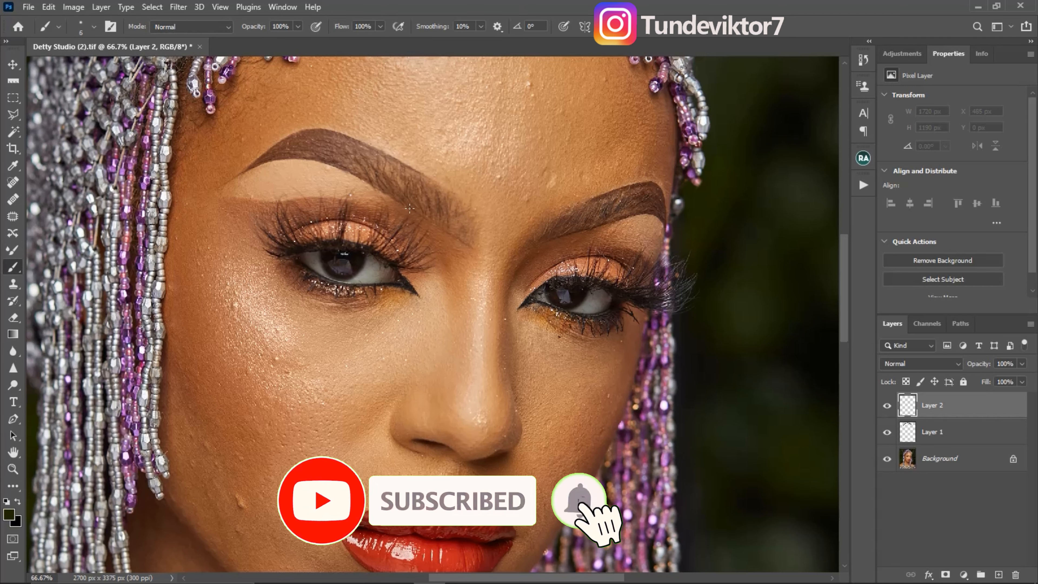
{"action": "left_click", "coordinate": [18, 501]}
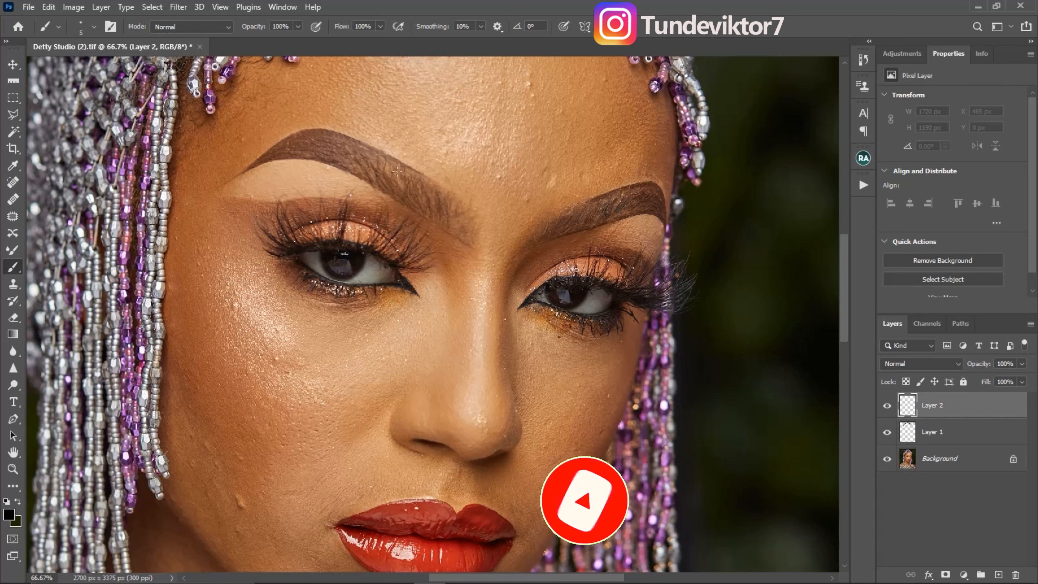
{"action": "left_click_drag", "start_coordinate": [378, 150], "coordinate": [380, 185]}
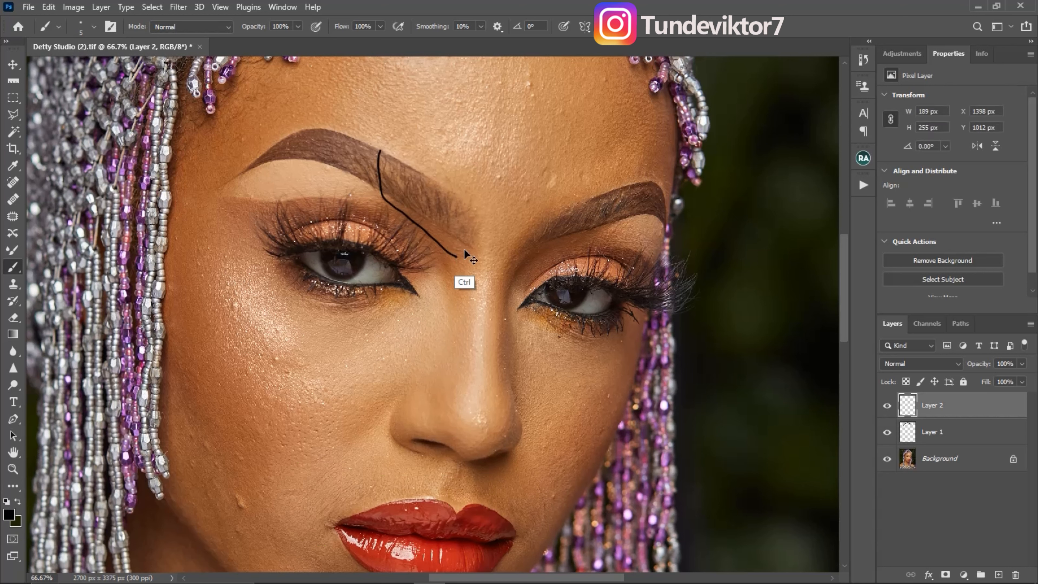
{"action": "key", "text": "ctrl+z"}
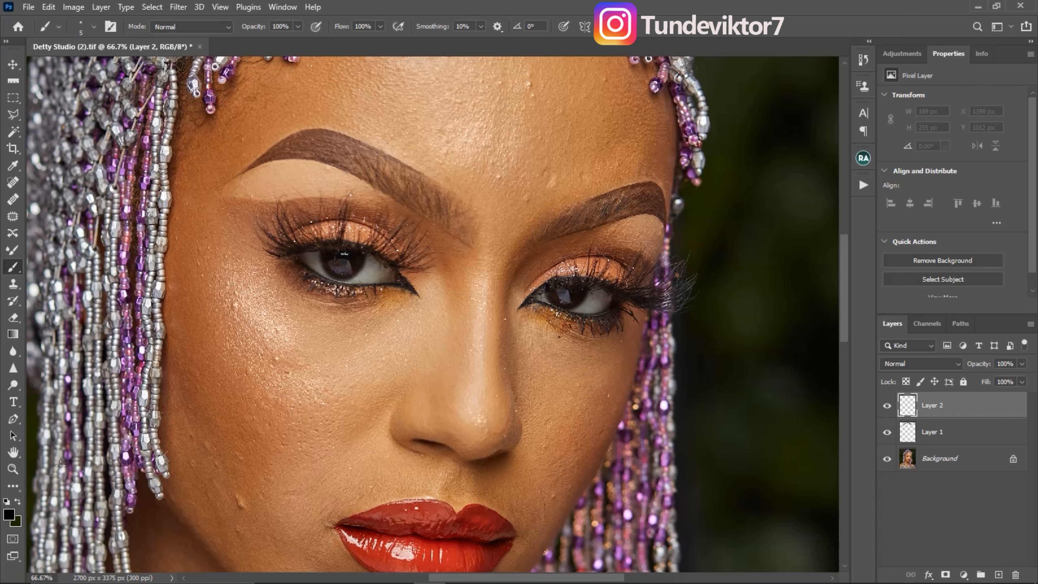
- Outline the sparse inner parts of both eyebrows in white on the new layer and hide that layer
{"action": "key", "text": "d"}
{"action": "left_click", "coordinate": [19, 502]}
{"action": "mouse_move", "coordinate": [368, 187]}
{"action": "left_mouse_down"}
{"action": "mouse_move", "coordinate": [457, 266]}
{"action": "mouse_move", "coordinate": [495, 223]}
{"action": "mouse_move", "coordinate": [481, 195]}
{"action": "mouse_move", "coordinate": [396, 146]}
{"action": "mouse_move", "coordinate": [368, 188]}
{"action": "left_mouse_up"}
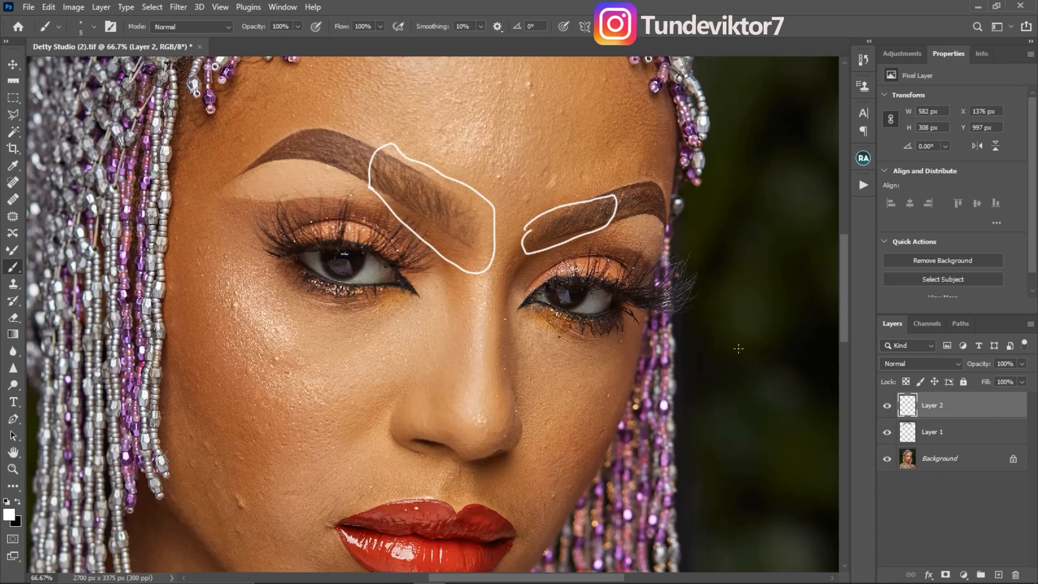
{"action": "left_click", "coordinate": [887, 406]}
{"action": "left_click", "coordinate": [887, 406]}
{"action": "left_click", "coordinate": [887, 407]}
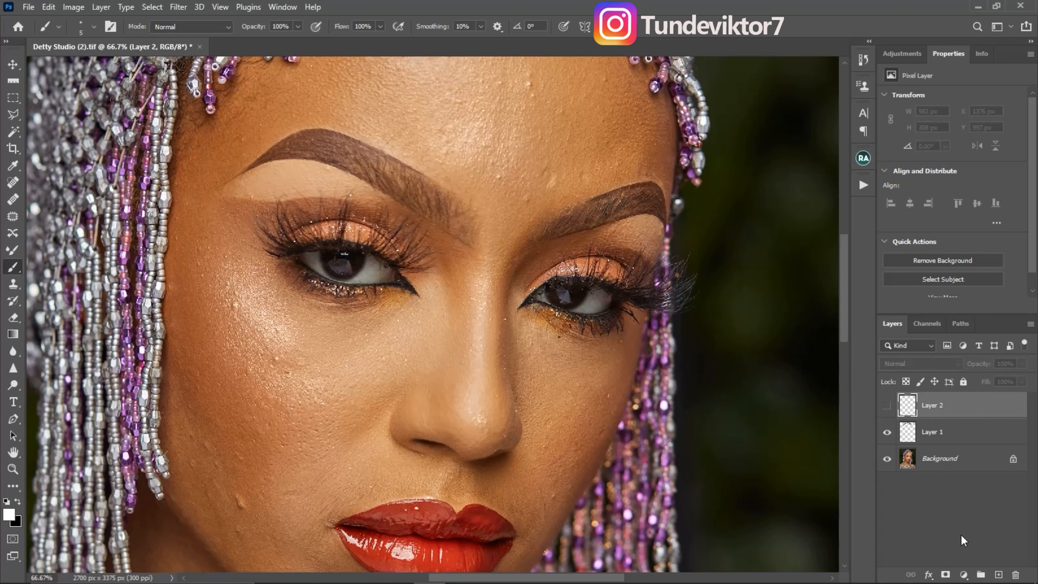
- Add another new layer and set the foreground colour to the eyebrow's sampled brown, darkened to 574035
{"action": "left_click", "coordinate": [998, 574]}
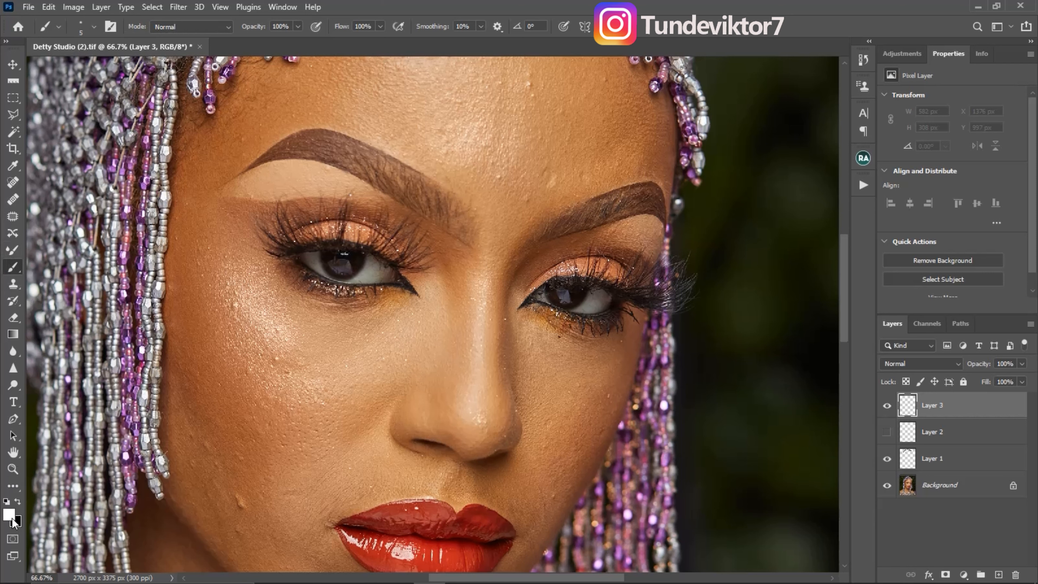
{"action": "left_click", "coordinate": [17, 502]}
{"action": "left_click", "coordinate": [9, 514]}
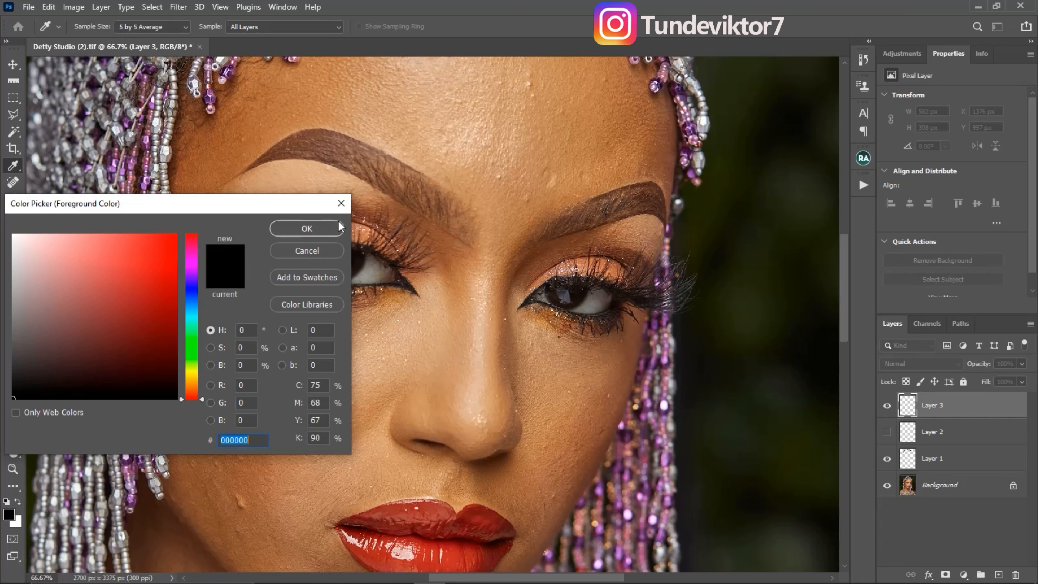
{"action": "left_click", "coordinate": [342, 206]}
{"action": "left_click", "coordinate": [17, 502]}
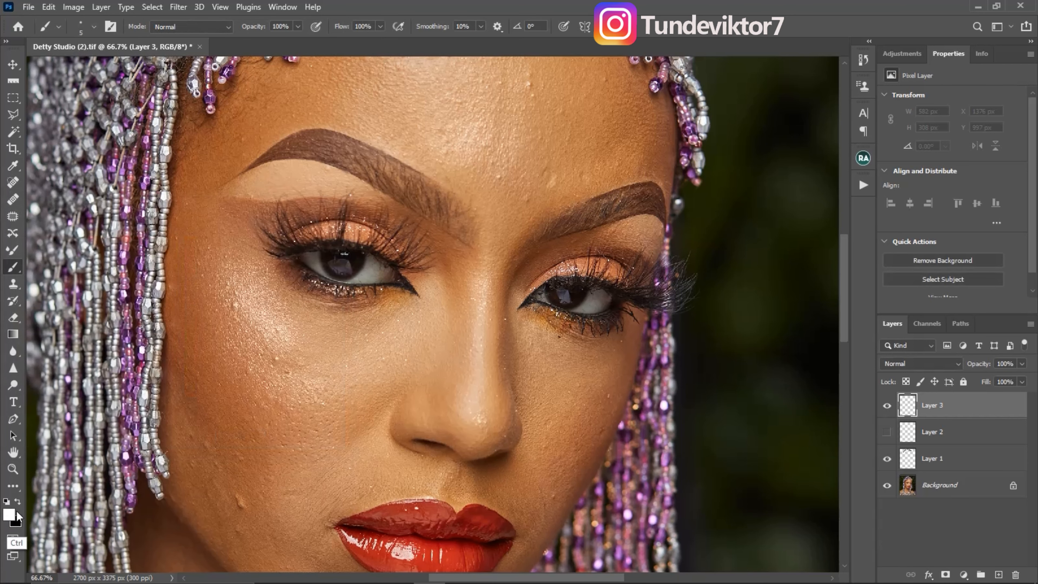
{"action": "left_click", "coordinate": [9, 514]}
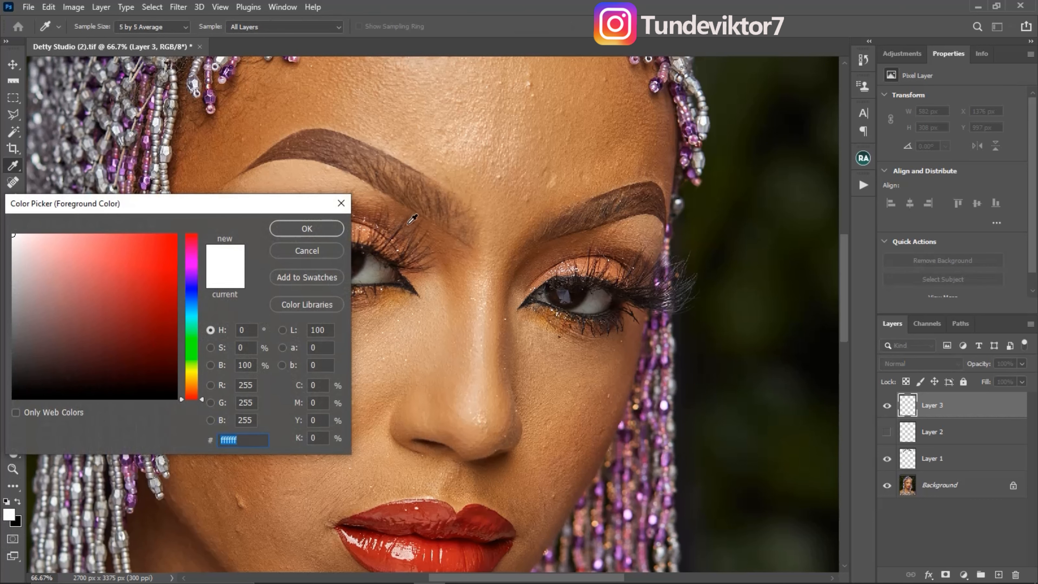
{"action": "left_click", "coordinate": [338, 150]}
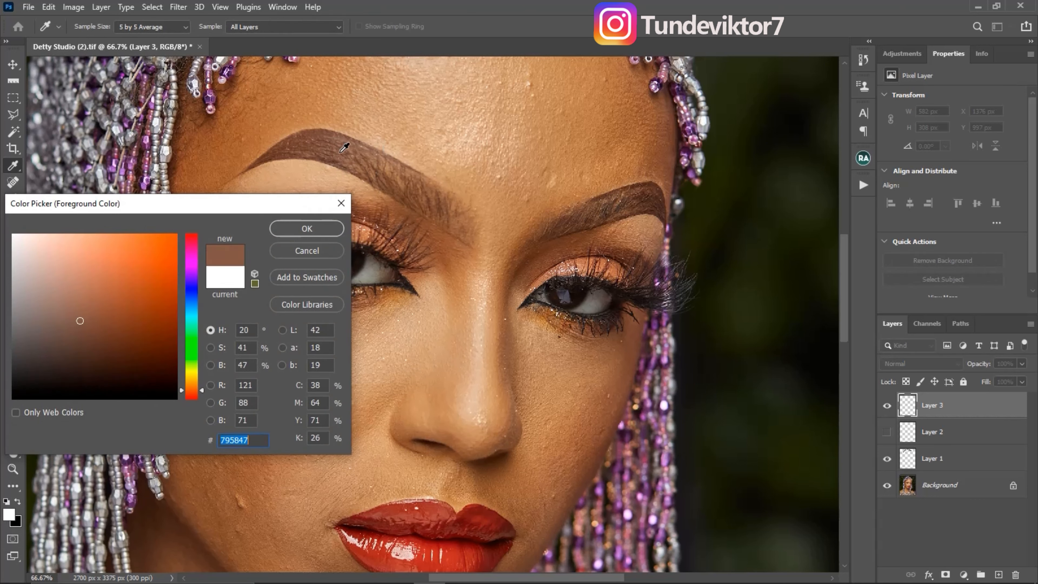
{"action": "left_click_drag", "start_coordinate": [79, 321], "coordinate": [77, 343]}
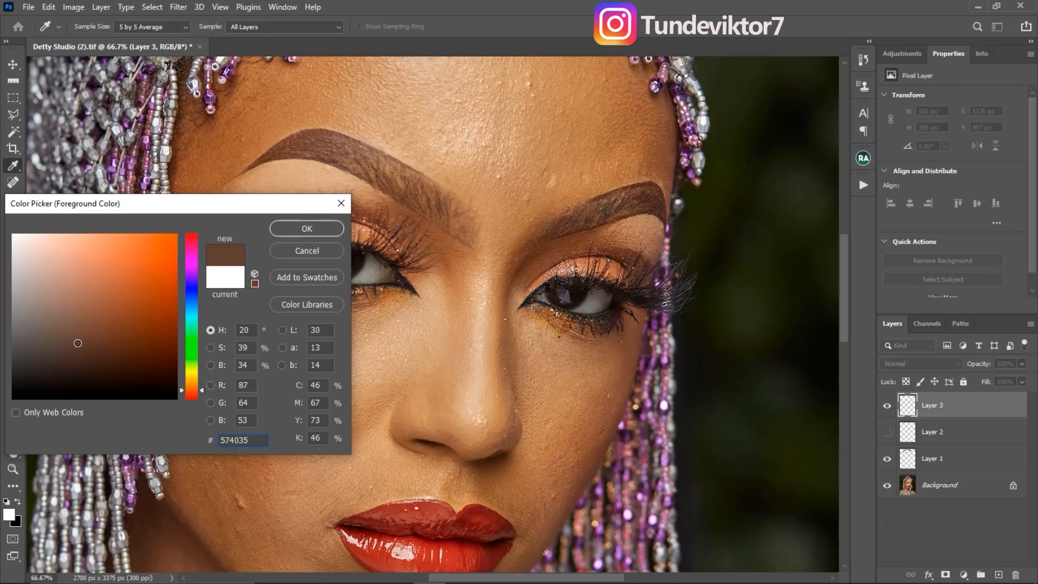
{"action": "left_click", "coordinate": [325, 231]}
- Paint fine hair strokes into the sparse inner parts of both eyebrows with a 1 to 2 px Brush
{"action": "key", "text": "b"}
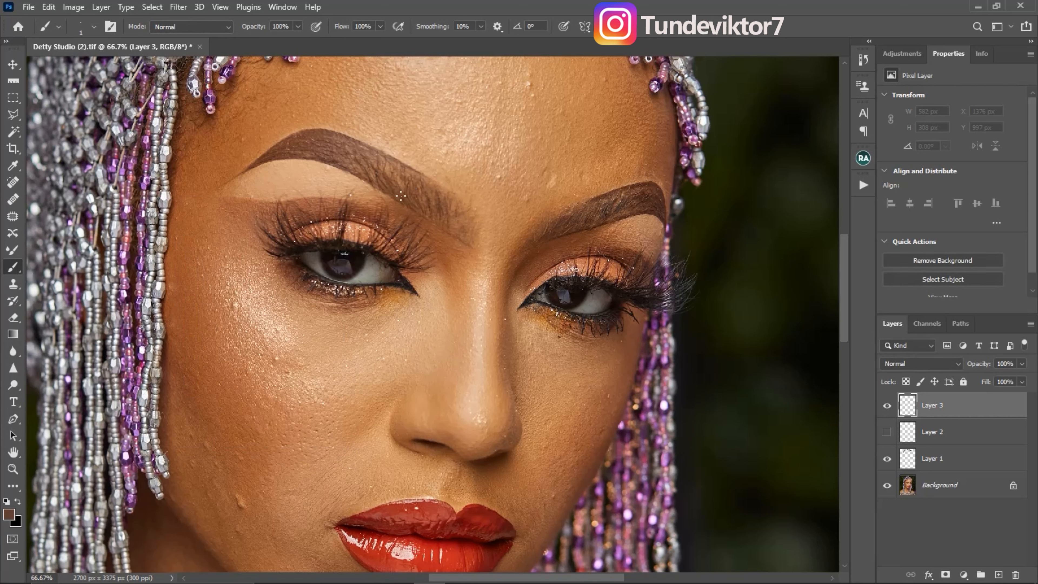
{"action": "left_click_drag", "start_coordinate": [401, 196], "coordinate": [401, 191]}
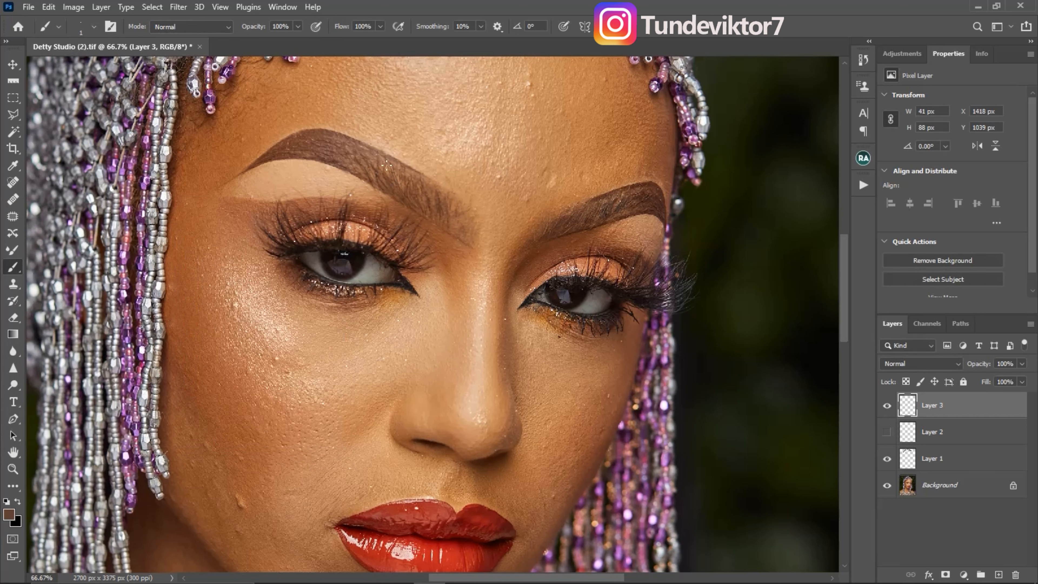
{"action": "left_click_drag", "start_coordinate": [455, 228], "coordinate": [447, 192]}
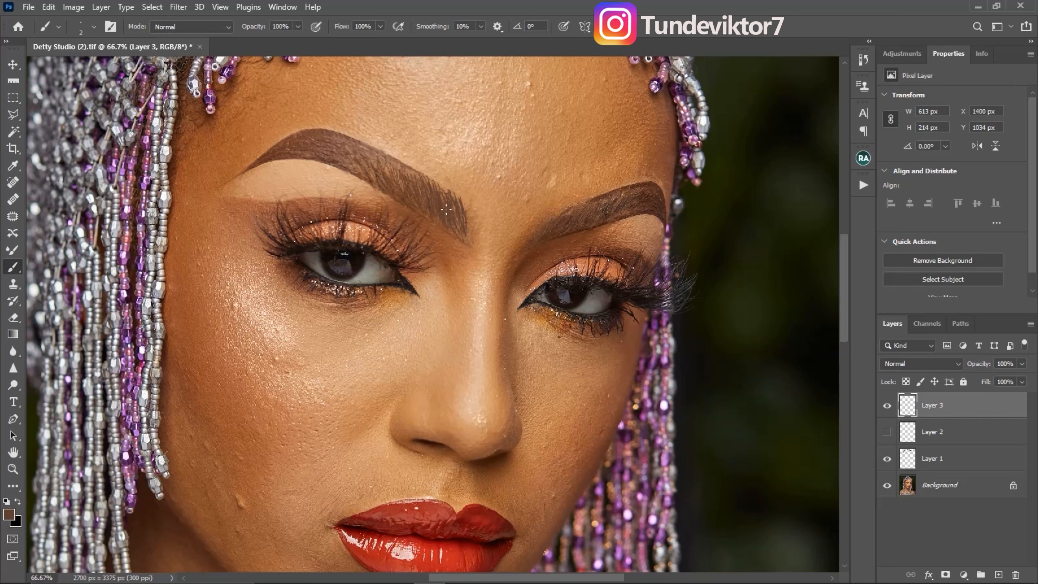
- Convert the eyebrow stroke layer for smart filters and apply a Gaussian Blur with a radius of 0.7 pixels
{"action": "left_click", "coordinate": [157, 7]}
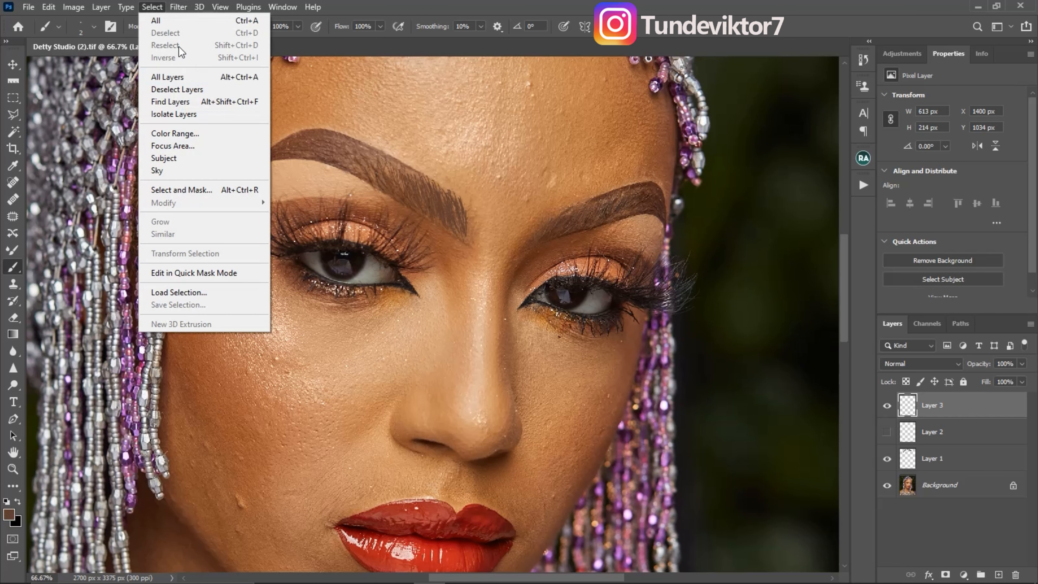
{"action": "mouse_move", "coordinate": [179, 7]}
{"action": "left_click", "coordinate": [208, 39]}
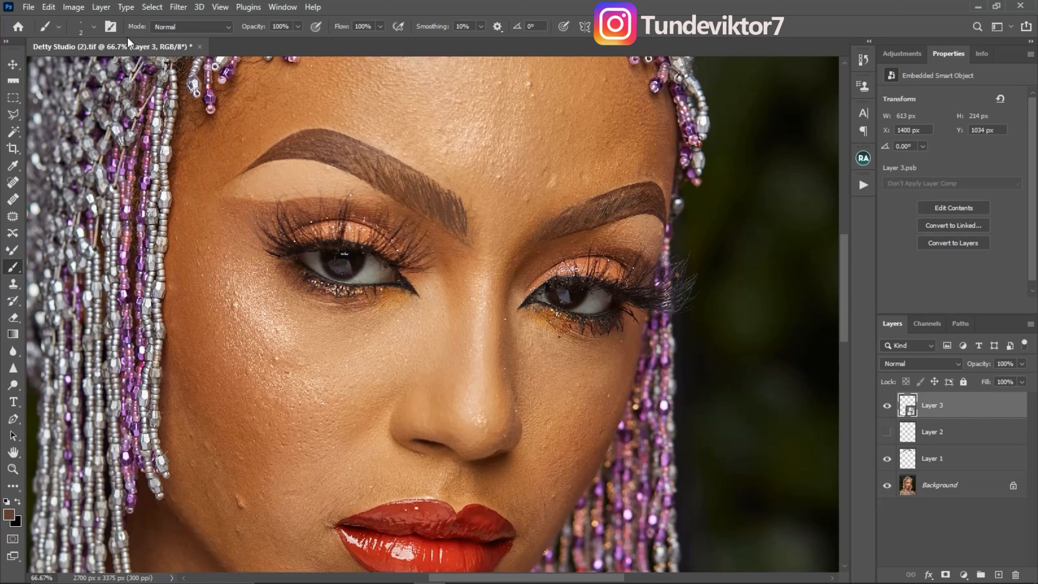
{"action": "left_click", "coordinate": [179, 10]}
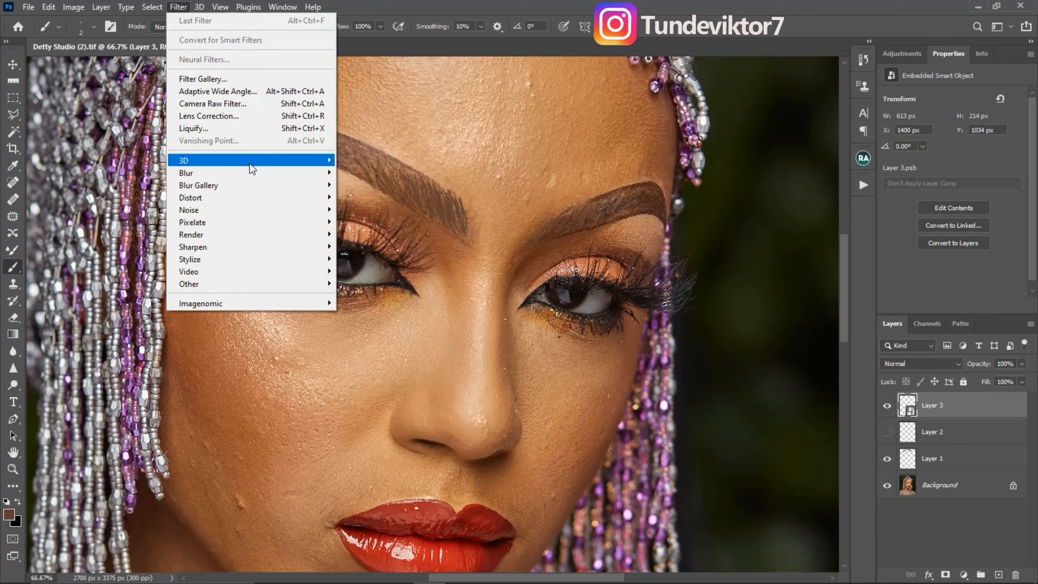
{"action": "left_click", "coordinate": [368, 221]}
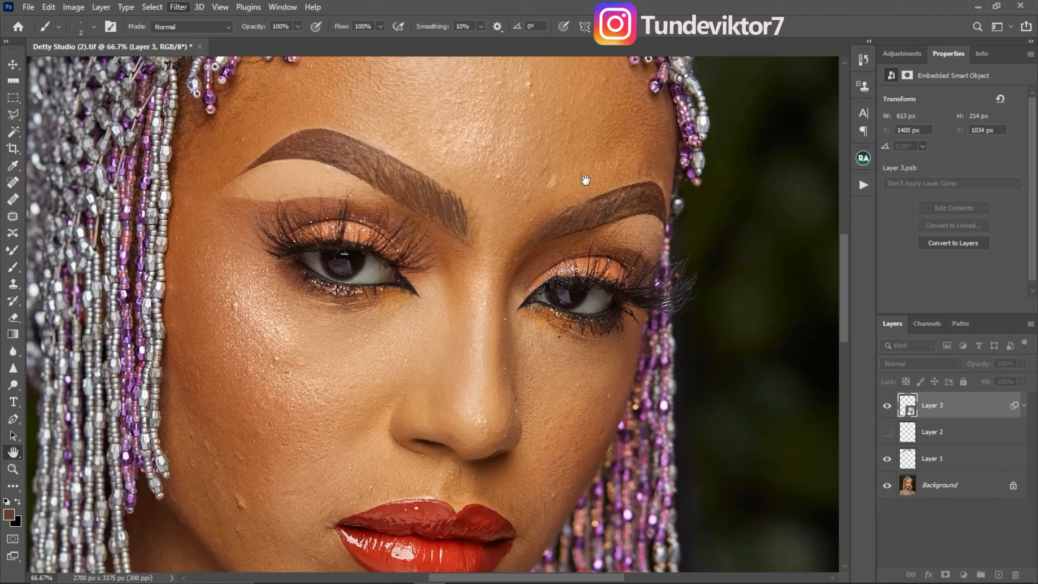
{"action": "type", "text": "2"}
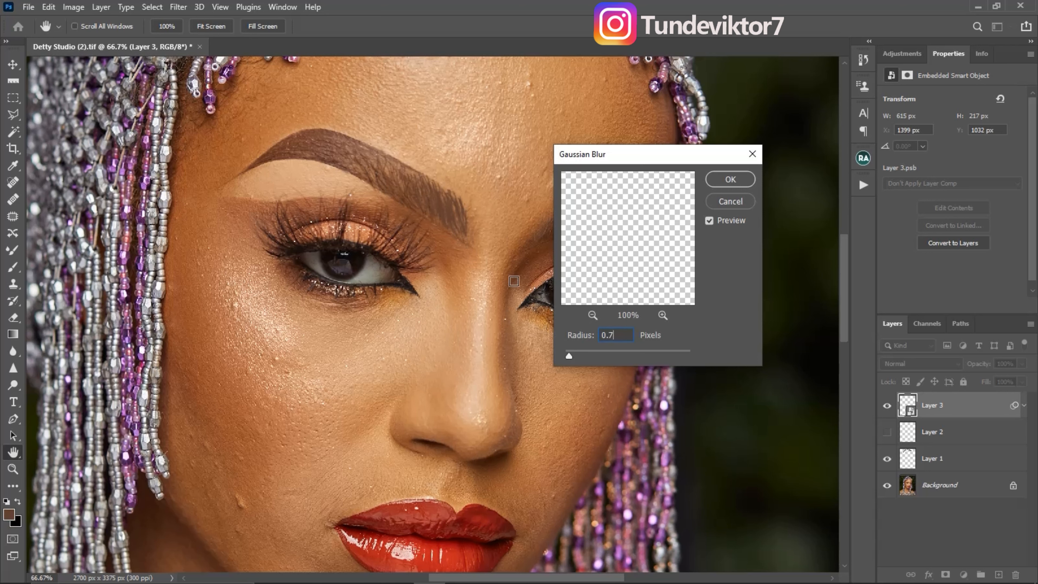
{"action": "key", "text": "Return"}
{"action": "key", "text": "b"}
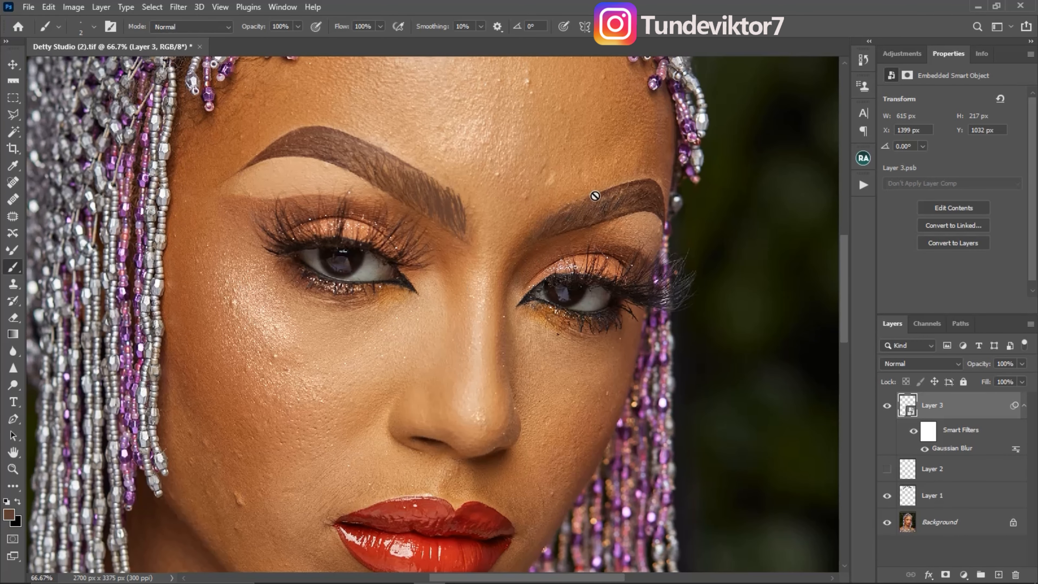
- Lower the eyebrow stroke layer's opacity to 68% and set its Gaussian Blur radius to 1 pixel
{"action": "left_click", "coordinate": [1021, 366]}
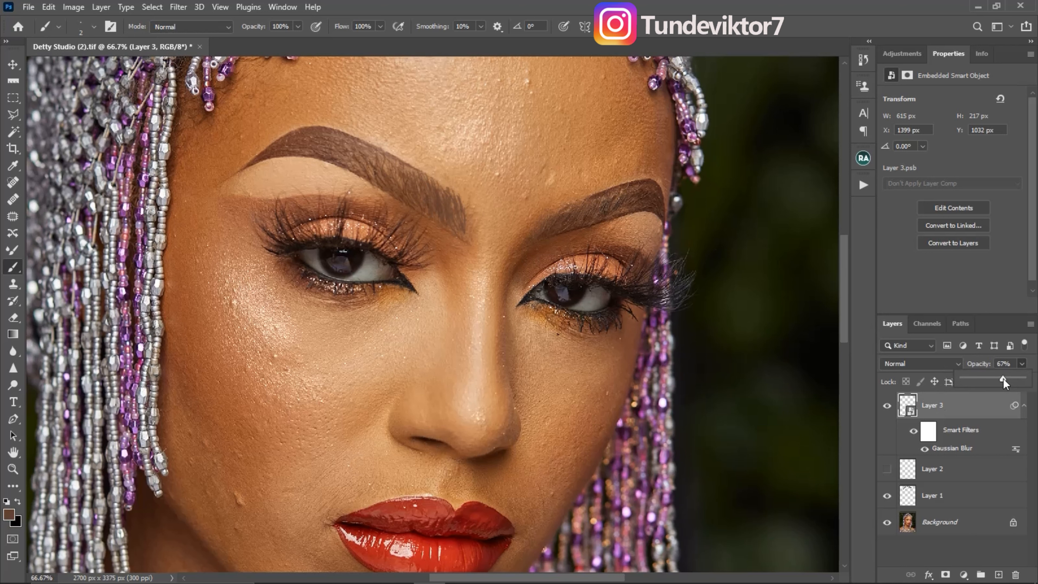
{"action": "left_click_drag", "start_coordinate": [1003, 379], "coordinate": [1004, 379]}
{"action": "double_click", "coordinate": [945, 452]}
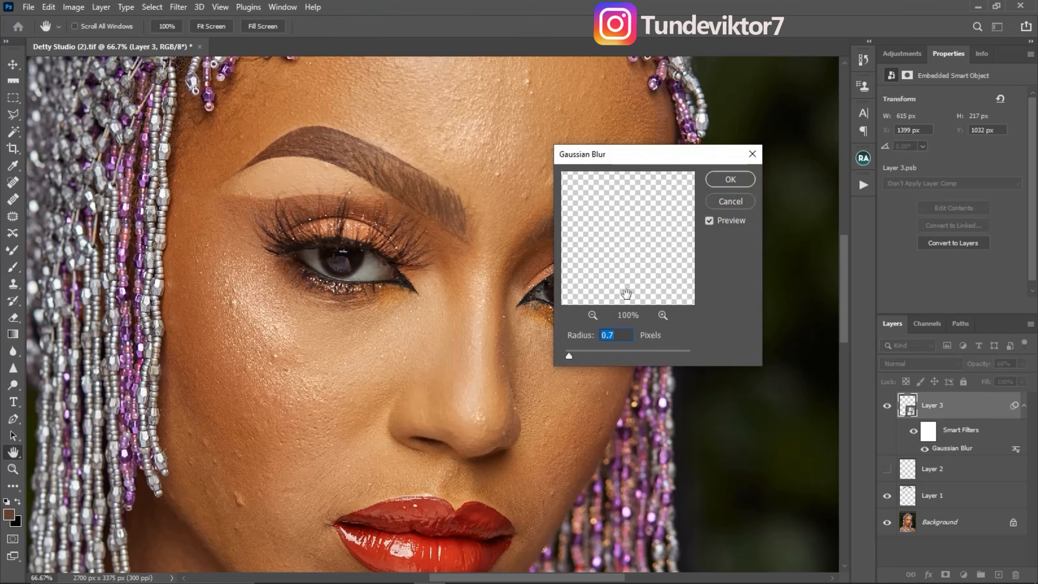
{"action": "type", "text": "1"}
{"action": "left_click", "coordinate": [730, 201]}
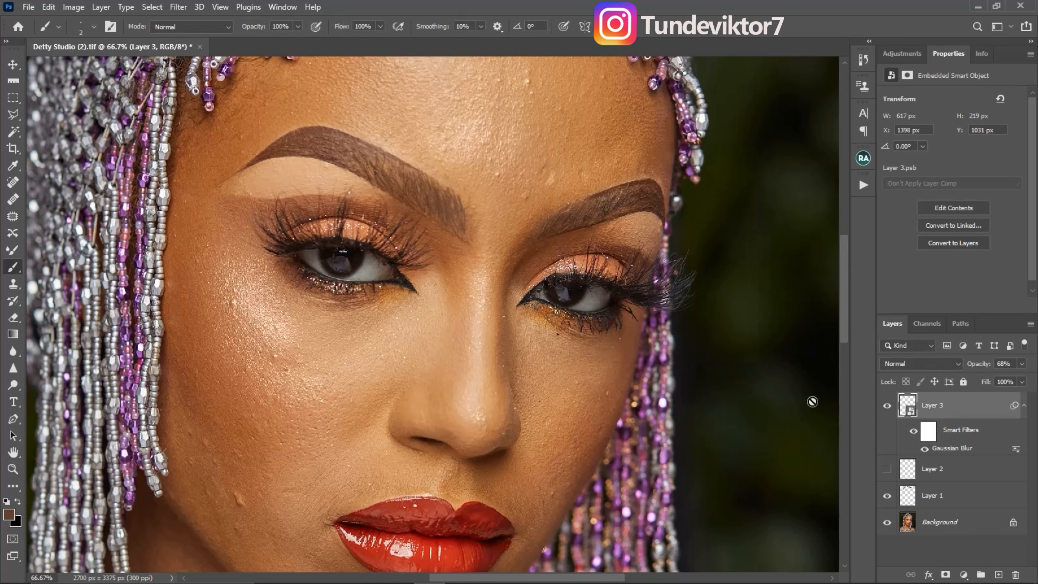
- Toggle the eyebrow stroke layer's visibility to compare the brows before and after, and inspect the whole portrait
{"action": "left_click", "coordinate": [1024, 406]}
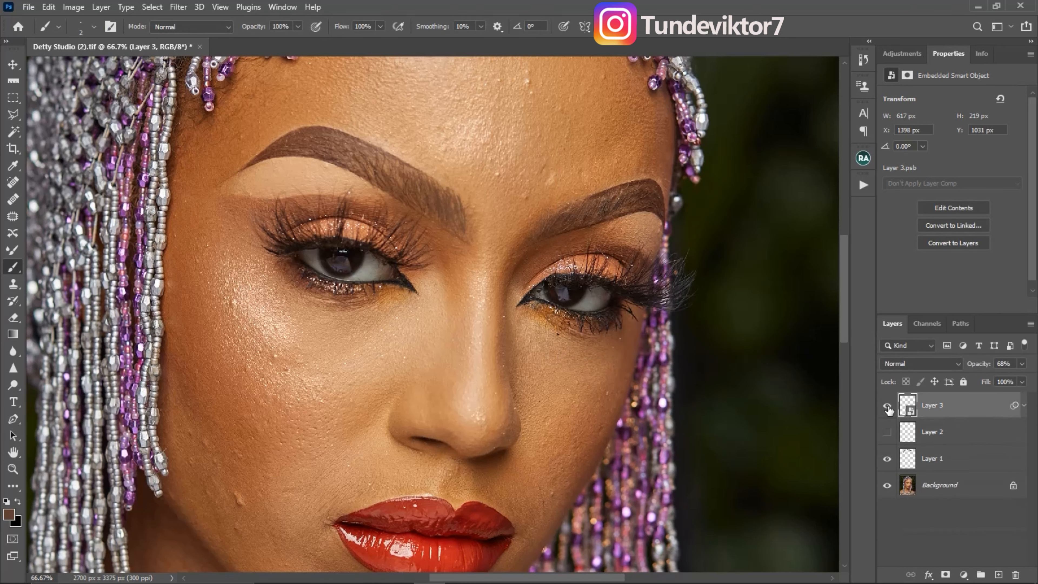
{"action": "left_click", "coordinate": [888, 407]}
{"action": "left_click", "coordinate": [891, 407]}
{"action": "left_click", "coordinate": [893, 407]}
{"action": "left_click", "coordinate": [893, 407]}
{"action": "key", "text": "alt+space"}
{"action": "left_click", "coordinate": [546, 302], "text": "alt"}
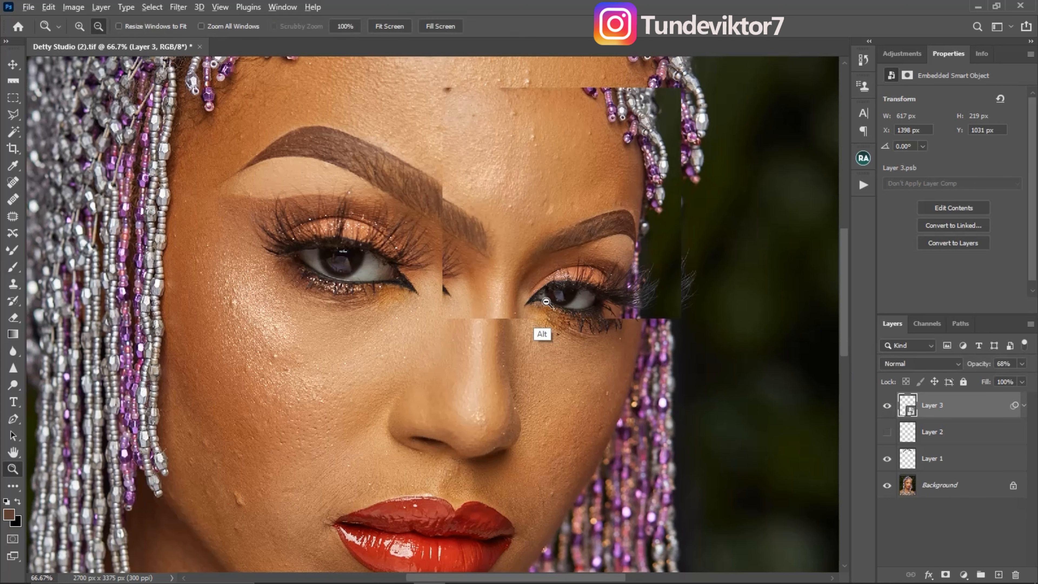
{"action": "left_click", "coordinate": [545, 306], "text": "alt"}
{"action": "left_click", "coordinate": [535, 323], "text": "alt"}
{"action": "left_click", "coordinate": [531, 328], "text": "alt"}
{"action": "left_click_drag", "start_coordinate": [516, 301], "coordinate": [518, 251]}
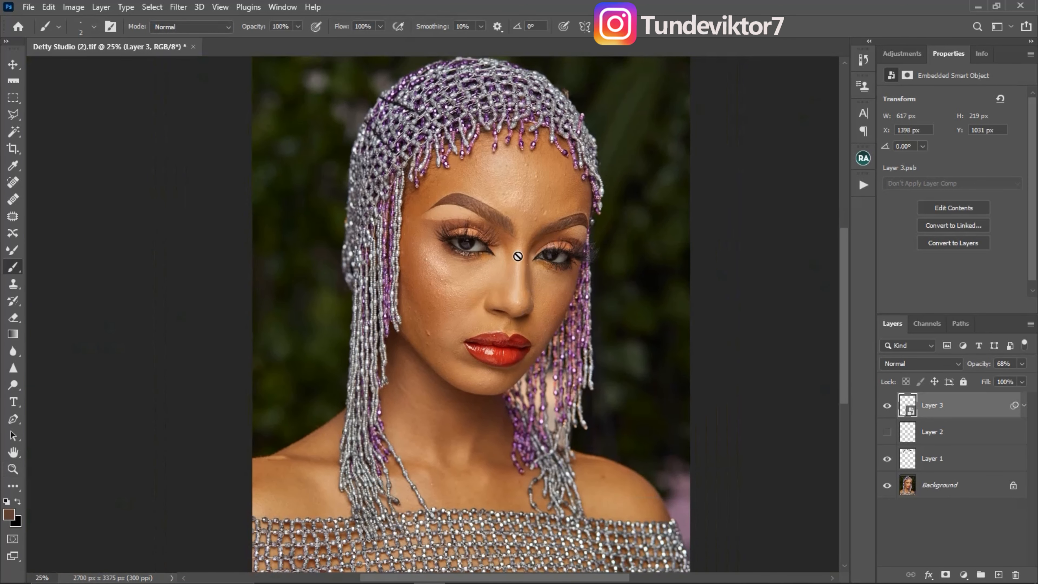
- Add a Solid Color fill layer in dark brown 584135 above the eyebrow stroke layer
{"action": "key", "text": "z"}
{"action": "left_click", "coordinate": [507, 256]}
{"action": "left_click", "coordinate": [506, 255]}
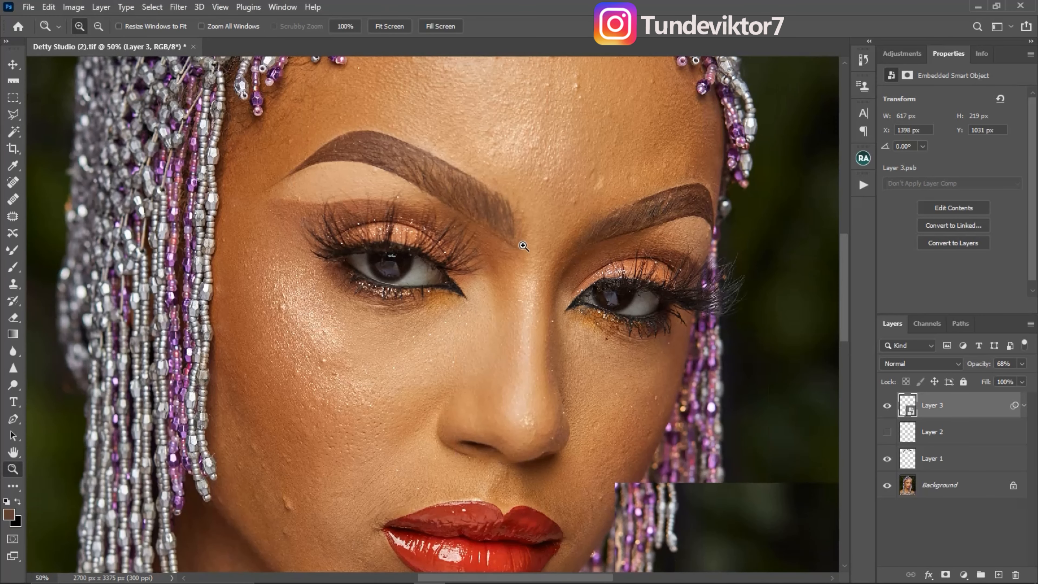
{"action": "left_click", "coordinate": [505, 255]}
{"action": "key", "text": "b"}
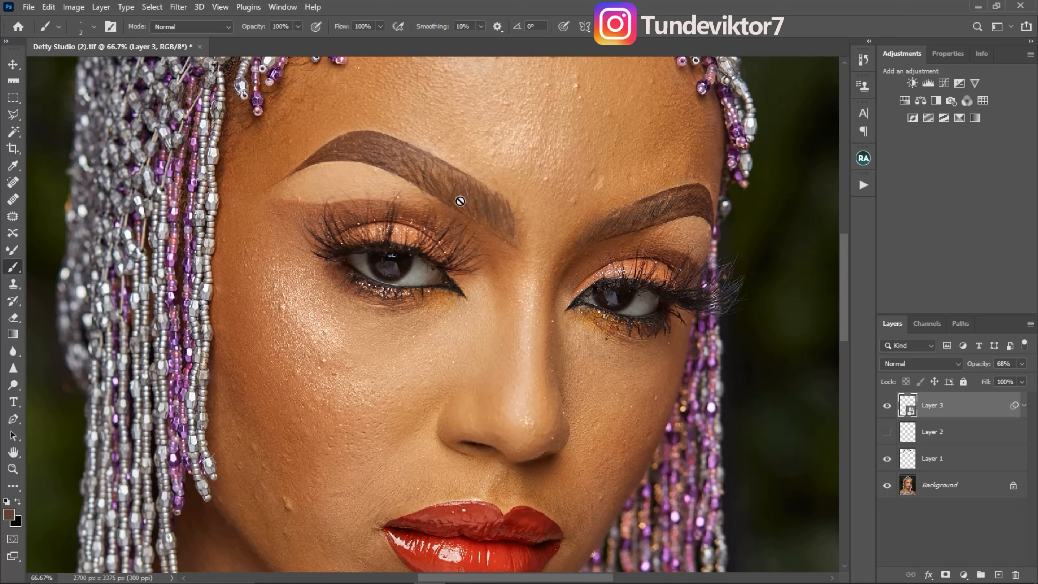
{"action": "left_click", "coordinate": [963, 574]}
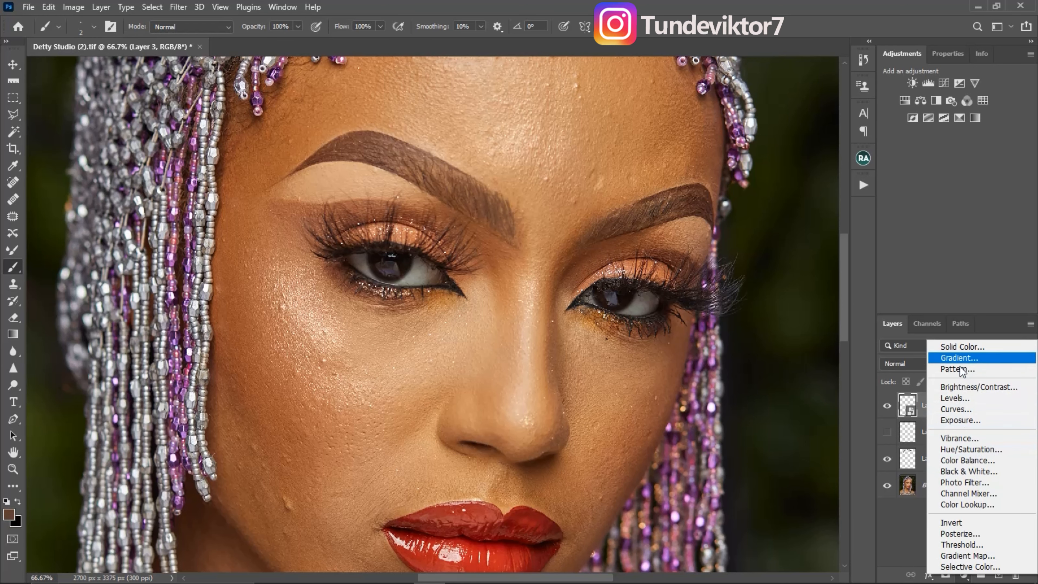
{"action": "left_click", "coordinate": [962, 346]}
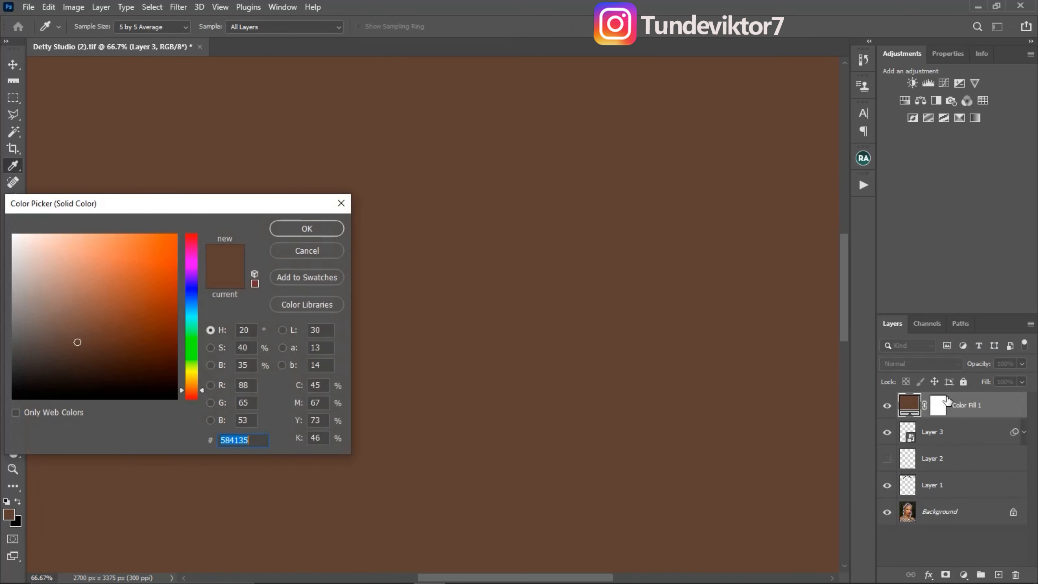
{"action": "key", "text": "Return"}
{"action": "key", "text": "b"}
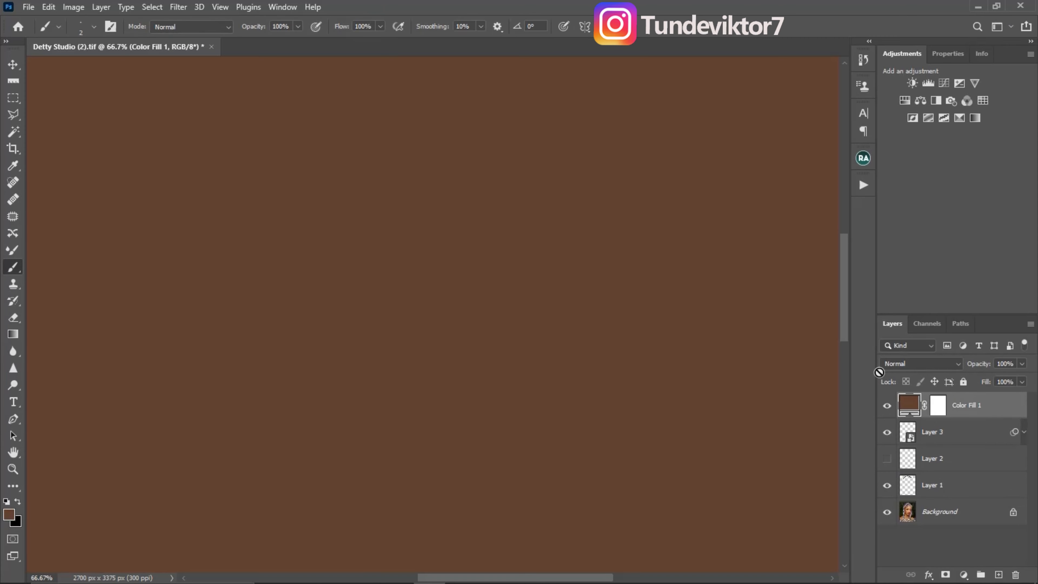
- Clip the Solid Color fill to the eyebrow stroke layer and change its colour to a darker brown, 302825
{"action": "left_click", "coordinate": [929, 418], "text": "alt"}
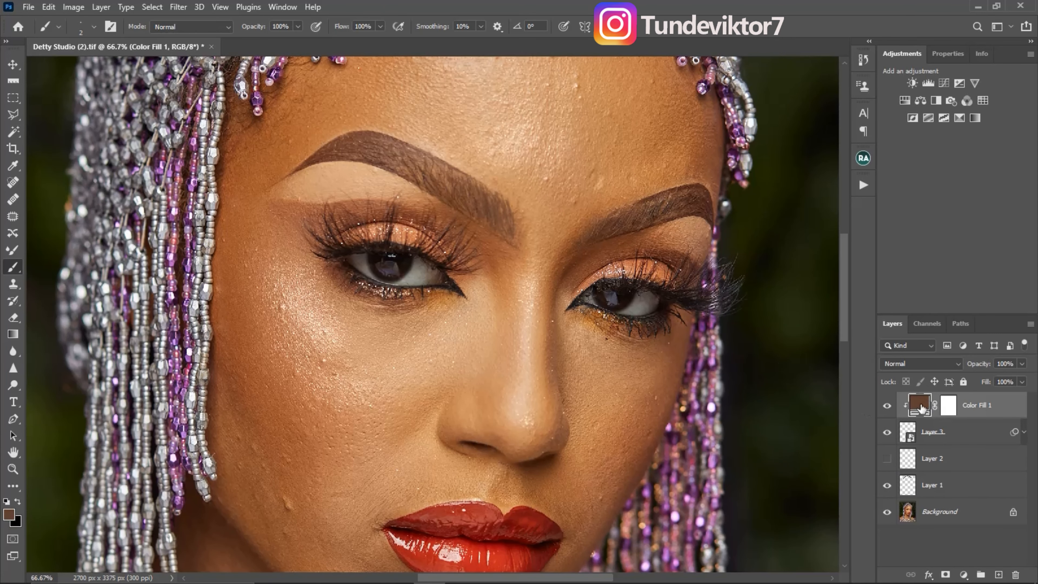
{"action": "double_click", "coordinate": [921, 407]}
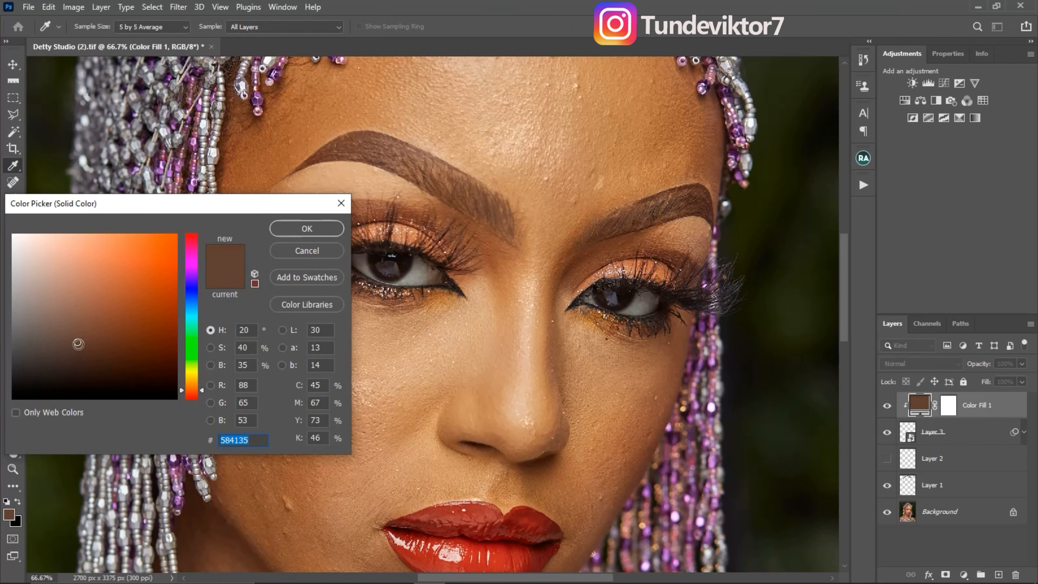
{"action": "left_click_drag", "start_coordinate": [78, 344], "coordinate": [57, 364]}
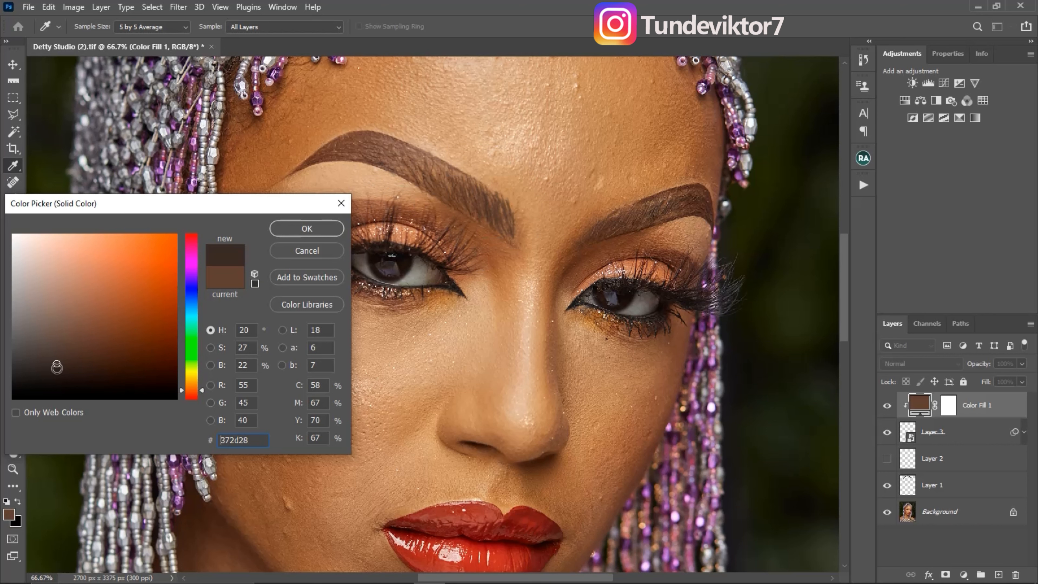
{"action": "left_click_drag", "start_coordinate": [57, 363], "coordinate": [52, 368]}
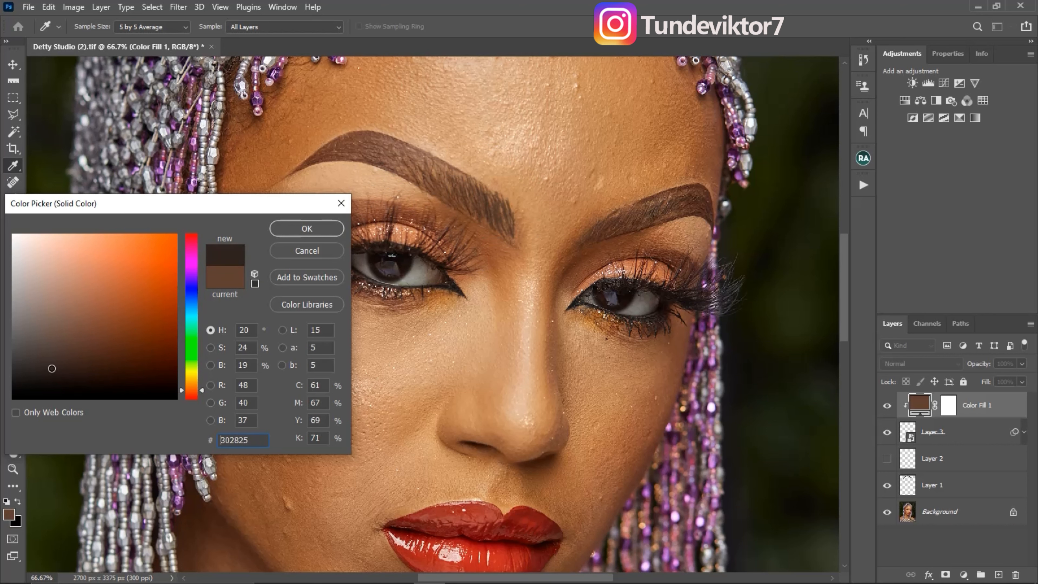
{"action": "left_click", "coordinate": [307, 229]}
{"action": "key", "text": "b"}
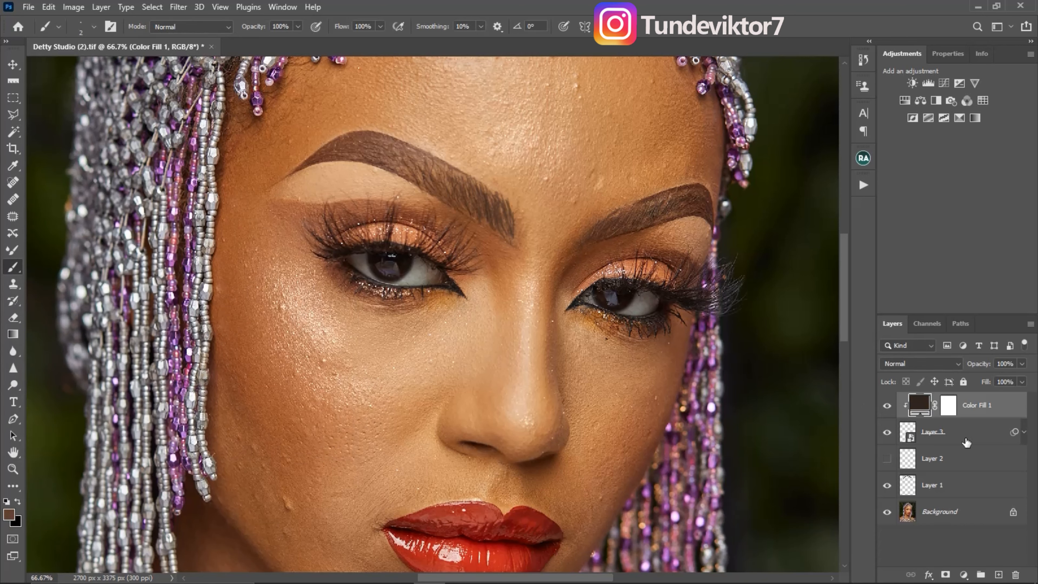
- Group the colour fill with the eyebrow stroke layer and toggle the group's visibility to compare the brows
{"action": "left_click", "coordinate": [973, 437], "text": "shift"}
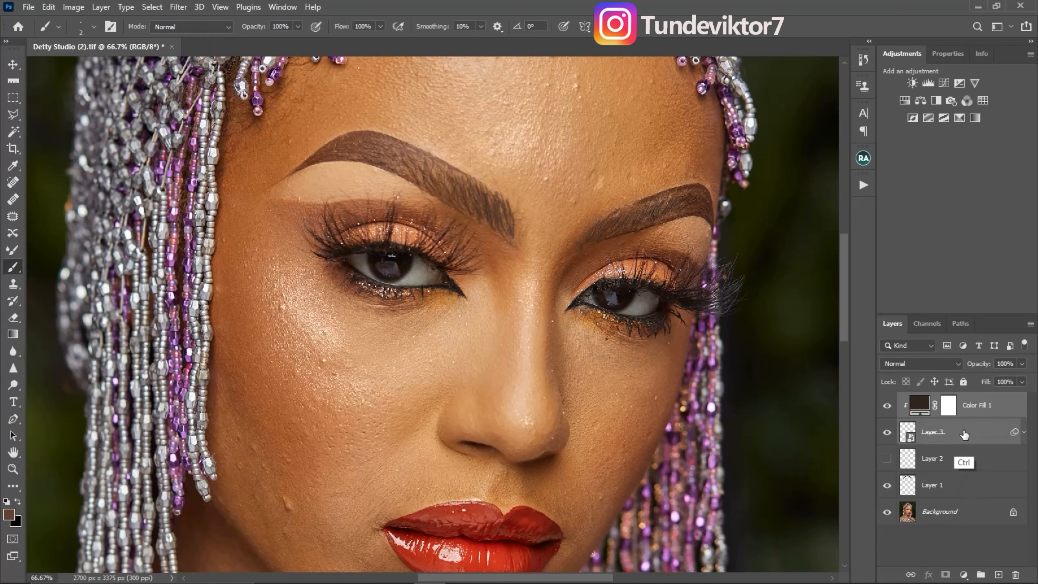
{"action": "key", "text": "ctrl+g"}
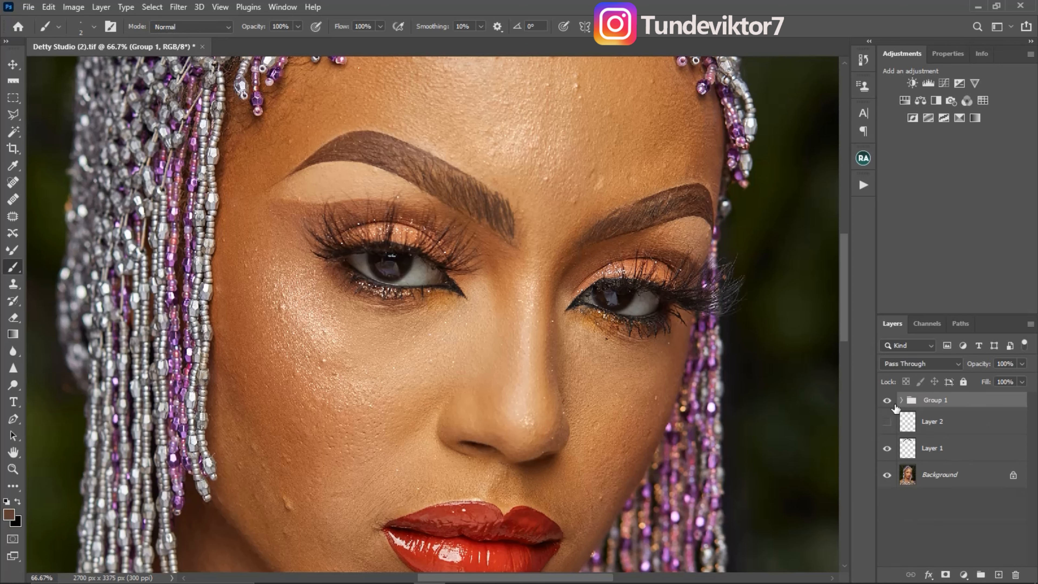
{"action": "left_click", "coordinate": [888, 402]}
{"action": "left_click", "coordinate": [889, 403]}
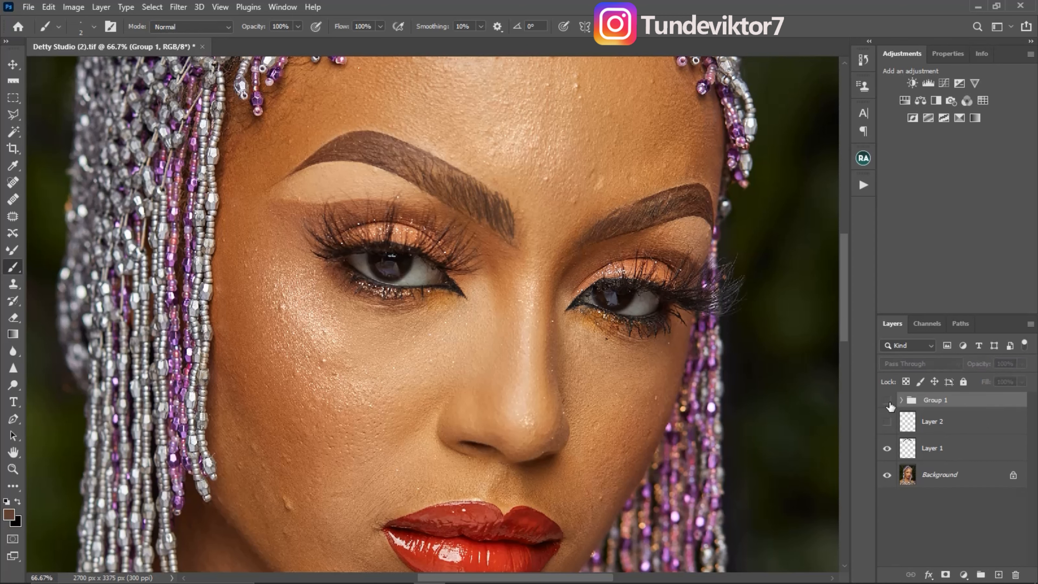
{"action": "left_click", "coordinate": [889, 402]}
{"action": "left_click", "coordinate": [891, 403]}
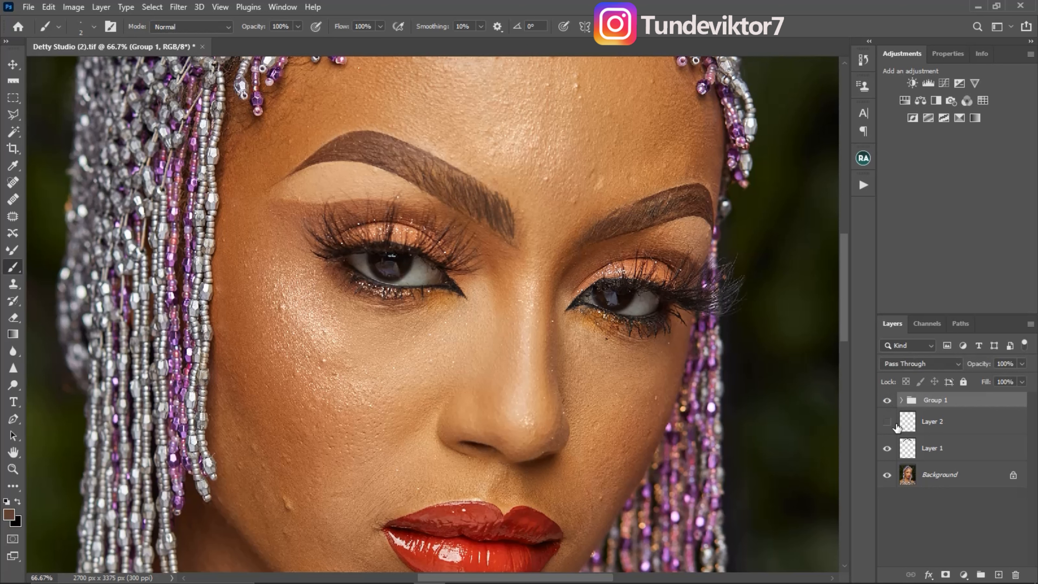
- Show the outline markings on Layer 2, compare the brows inside them with the group off and on, and delete Layer 2
{"action": "left_click", "coordinate": [887, 421]}
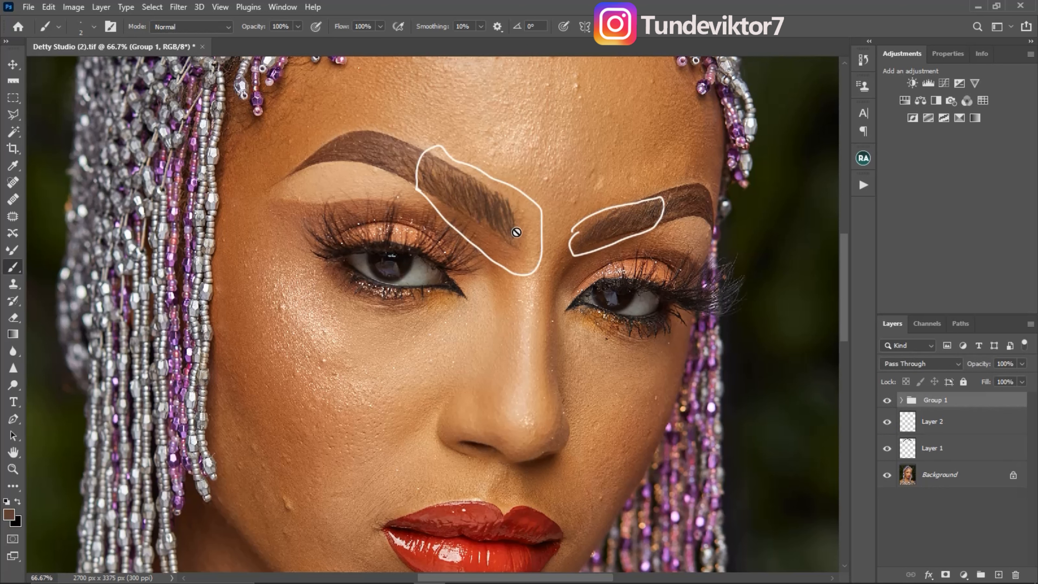
{"action": "left_click", "coordinate": [889, 401]}
{"action": "left_click", "coordinate": [888, 401]}
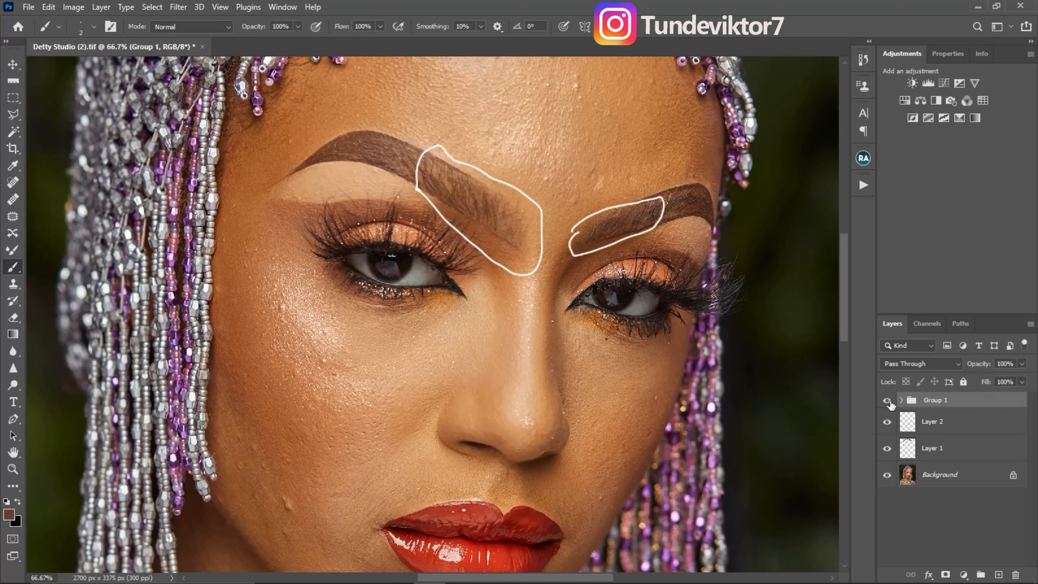
{"action": "left_click", "coordinate": [968, 433]}
{"action": "left_click_drag", "start_coordinate": [967, 432], "coordinate": [1014, 570]}
- Examine the whole portrait and the face up close to judge the finished eyebrows and the skin
{"action": "key", "text": "z"}
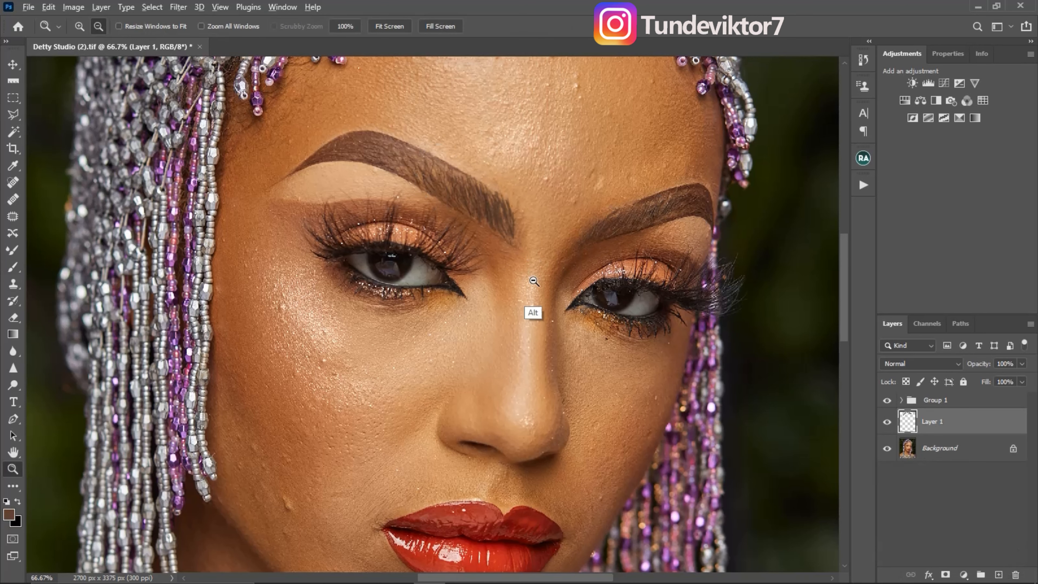
{"action": "left_click", "coordinate": [534, 278], "text": "alt"}
{"action": "left_click", "coordinate": [539, 343], "text": "alt"}
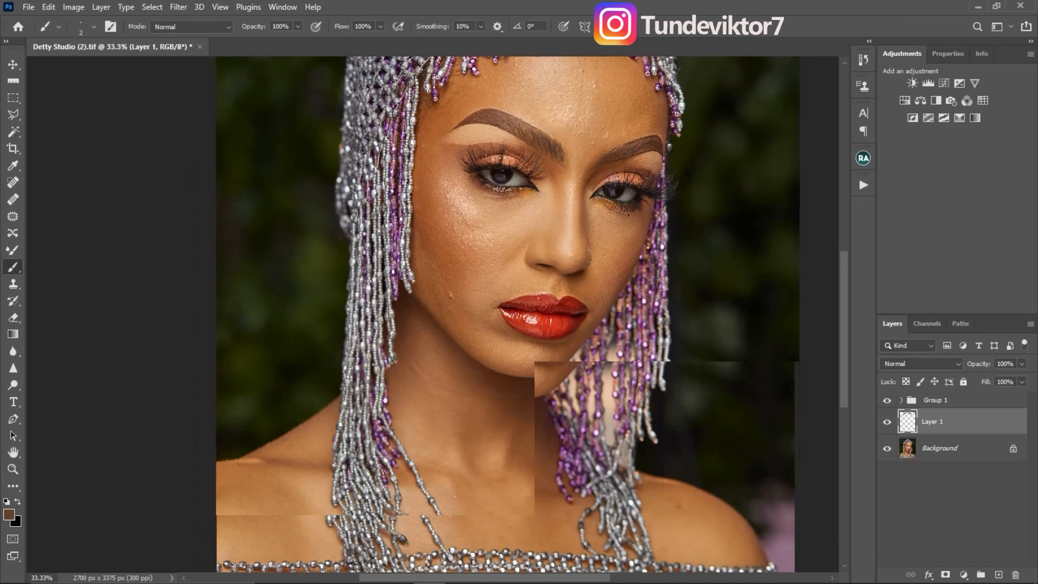
{"action": "left_click", "coordinate": [570, 349], "text": "alt"}
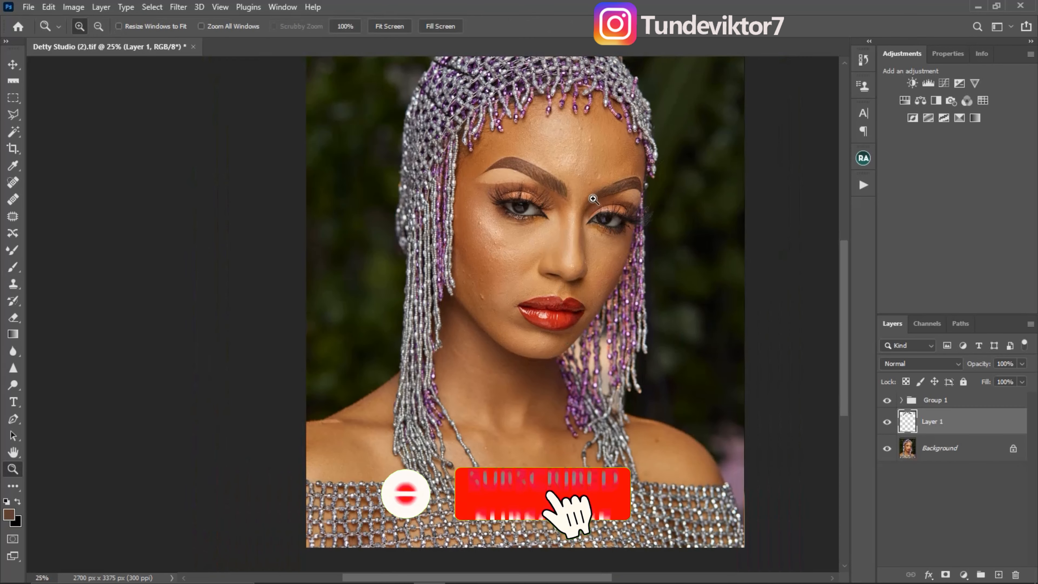
{"action": "left_click_drag", "start_coordinate": [555, 423], "coordinate": [562, 365]}
{"action": "left_click_drag", "start_coordinate": [561, 300], "coordinate": [584, 339]}
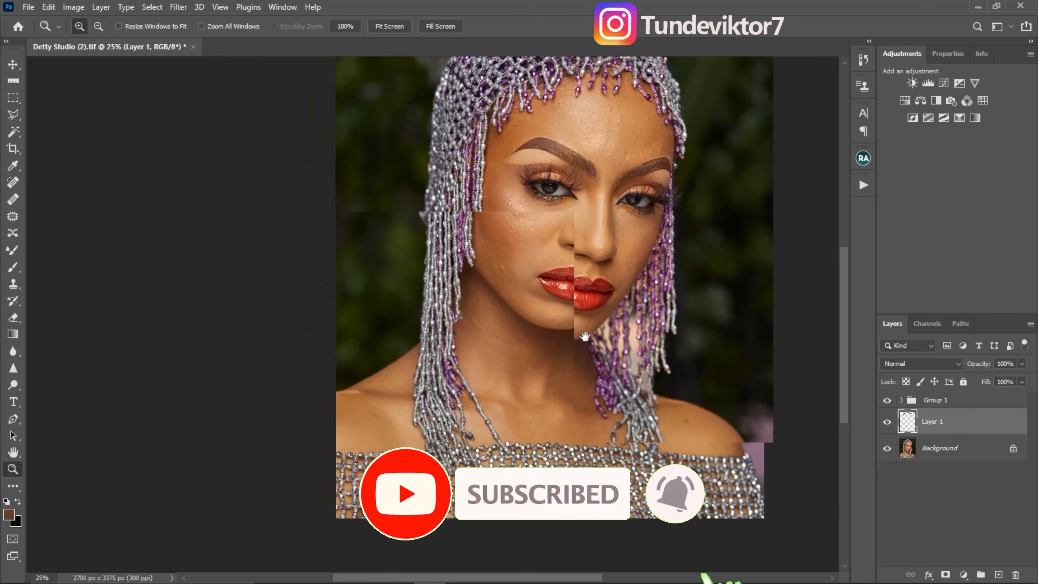
{"action": "left_click_drag", "start_coordinate": [576, 276], "coordinate": [561, 347]}
{"action": "left_click", "coordinate": [593, 274]}
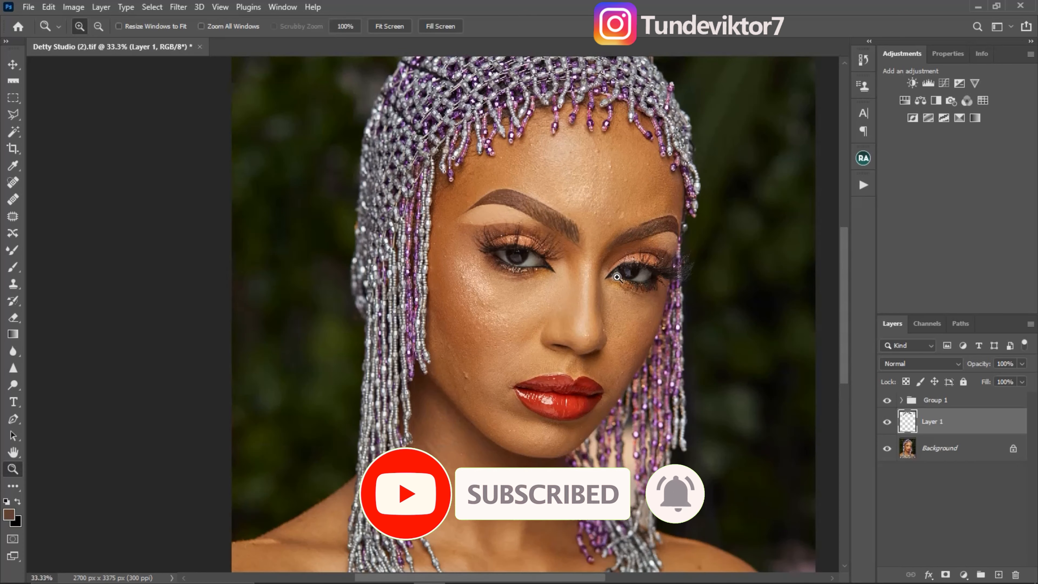
{"action": "left_click", "coordinate": [602, 272]}
{"action": "left_click", "coordinate": [531, 255], "text": "alt"}
{"action": "left_click", "coordinate": [525, 252], "text": "alt"}
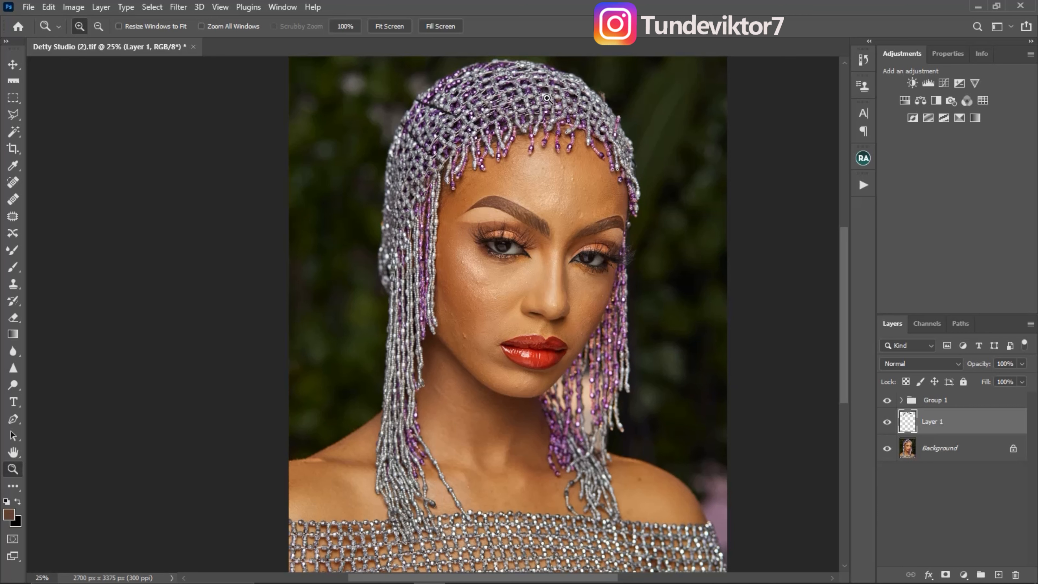
{"action": "left_click", "coordinate": [581, 217]}
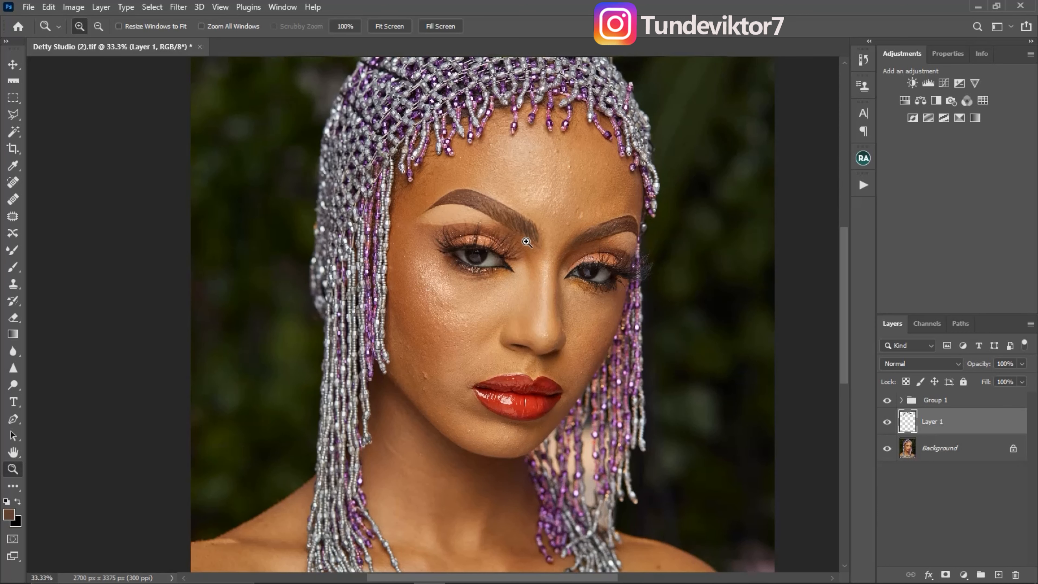
{"action": "left_click", "coordinate": [566, 220]}
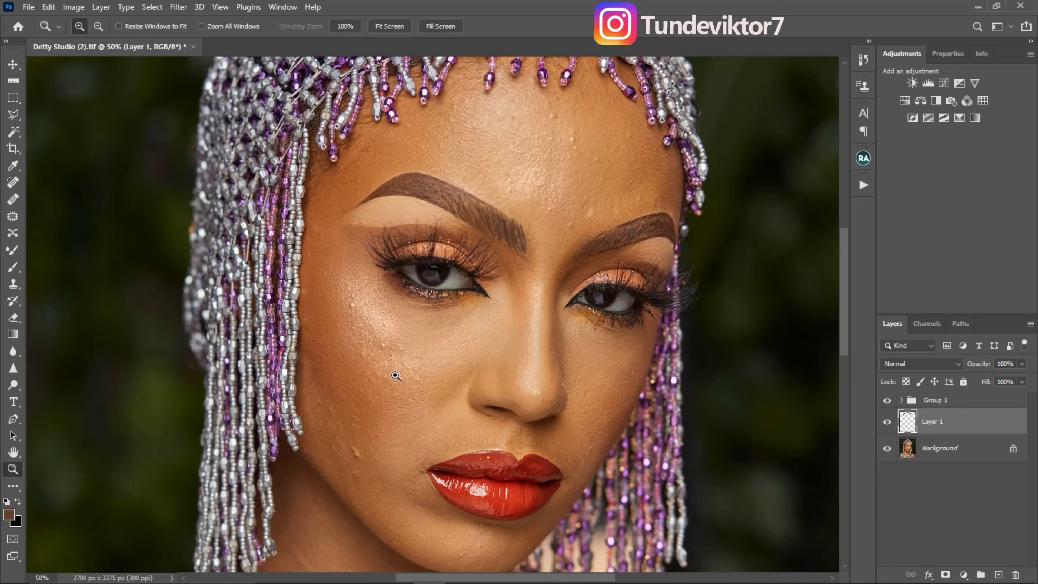
- Create a Gaussian Blur frequency separation above Group 1 with the Beauty Retouch actions, using a blur radius of 11 pixels
{"action": "key", "text": "alt+bracketright"}
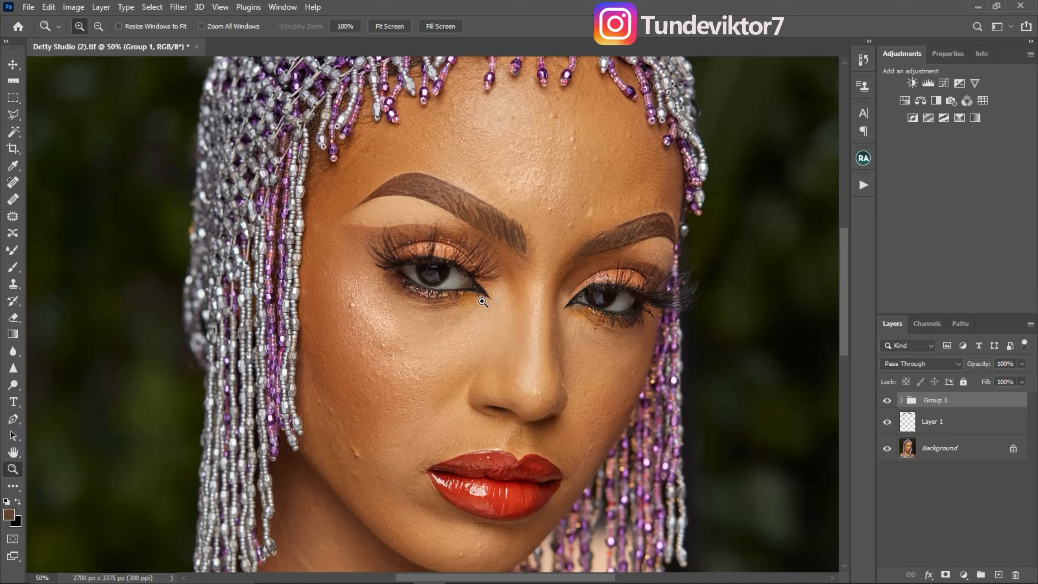
{"action": "left_click", "coordinate": [862, 159]}
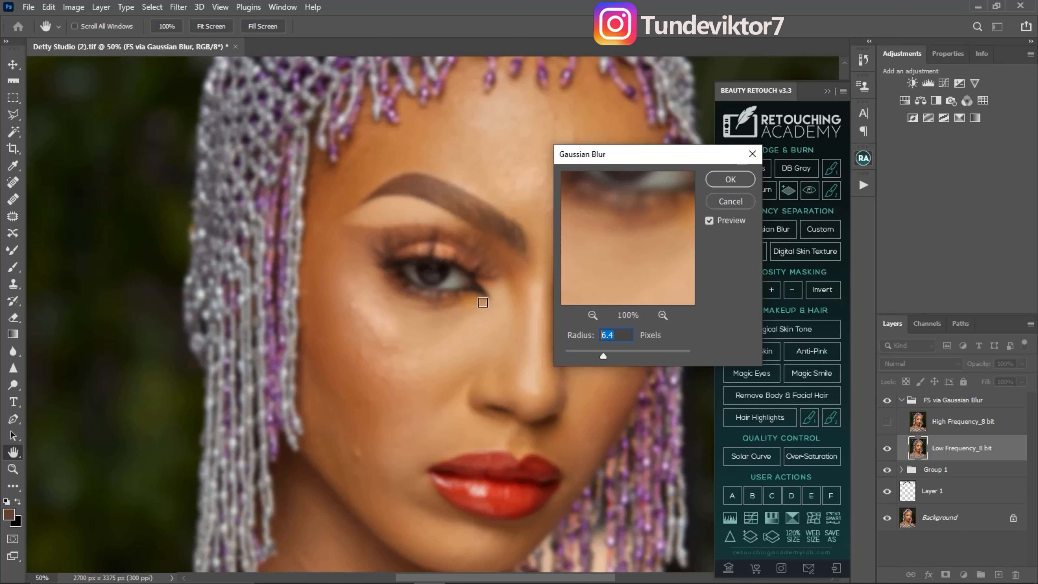
{"action": "type", "text": "11"}
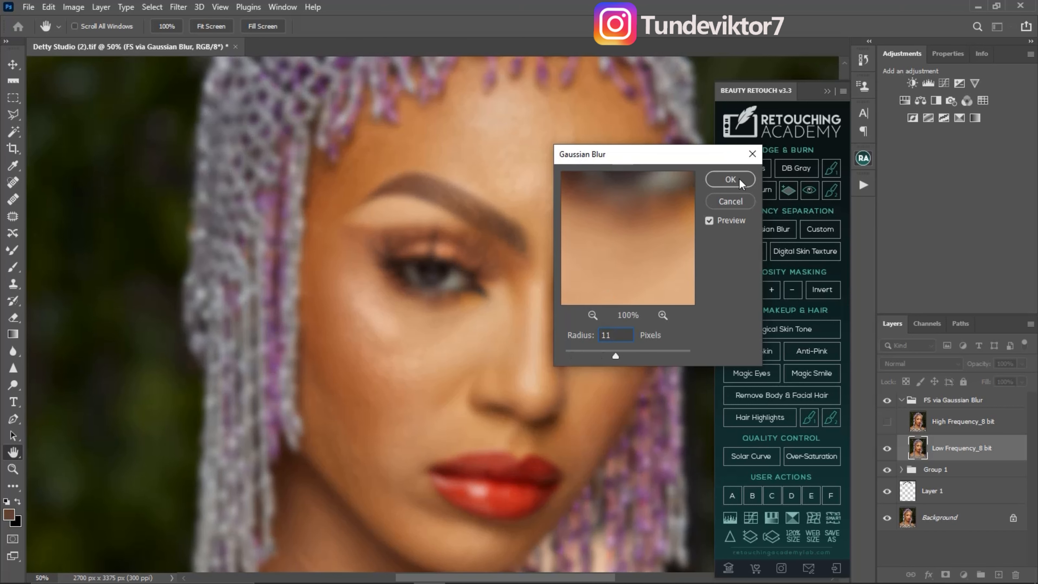
{"action": "left_click", "coordinate": [731, 180]}
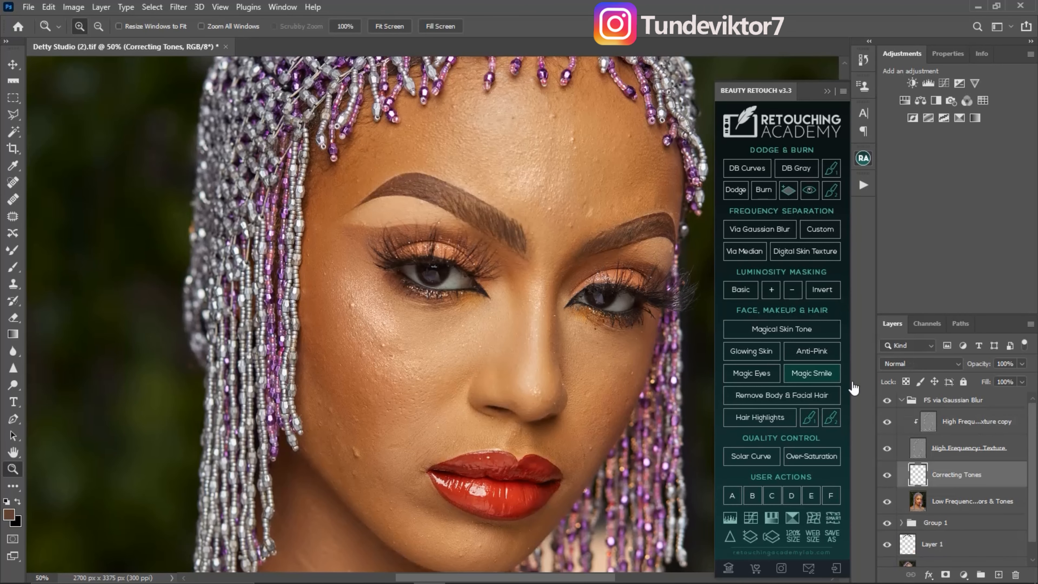
- Toggle the low-frequency and high-frequency layers' visibility to examine the separated tones and texture, restoring all layers
{"action": "left_click", "coordinate": [959, 425]}
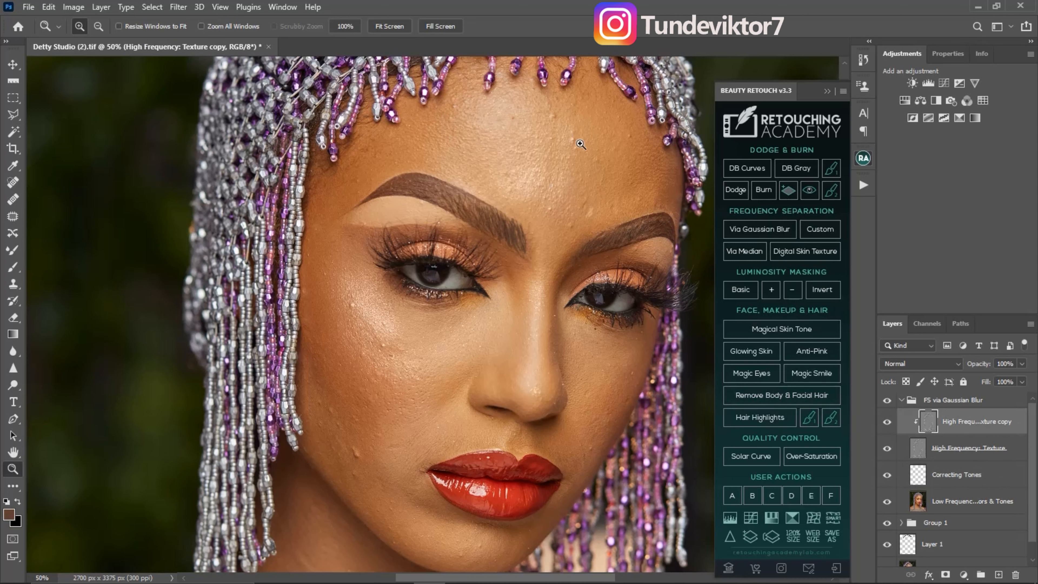
{"action": "left_click", "coordinate": [934, 505]}
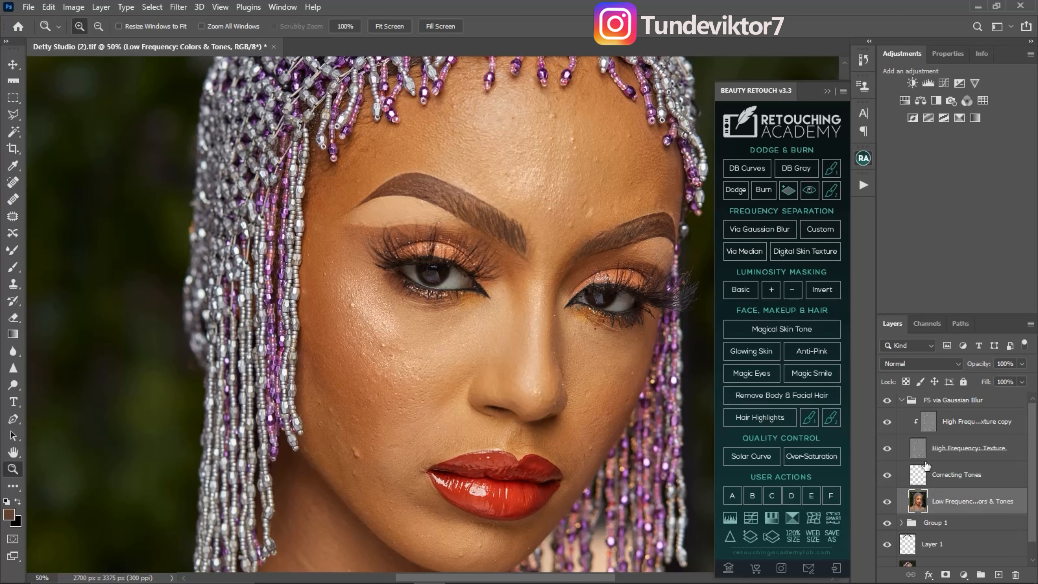
{"action": "left_click", "coordinate": [887, 503]}
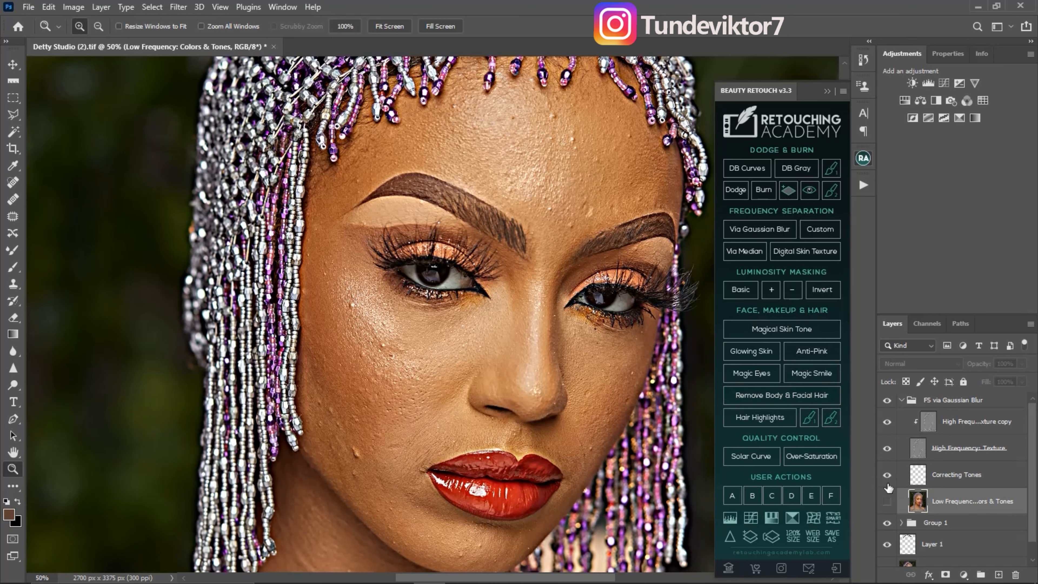
{"action": "left_click", "coordinate": [888, 502]}
{"action": "left_click", "coordinate": [888, 422]}
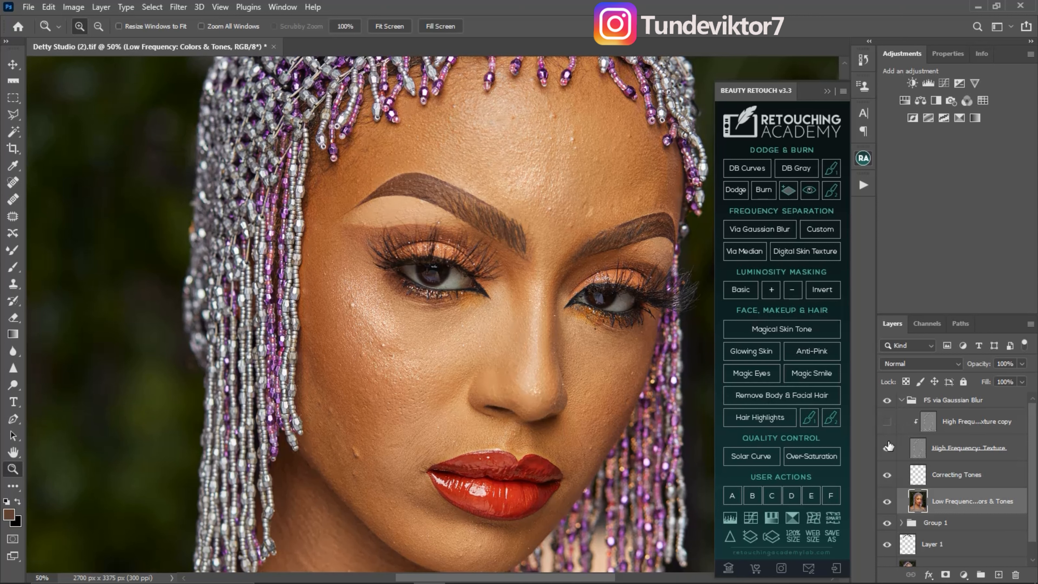
{"action": "left_click", "coordinate": [887, 450]}
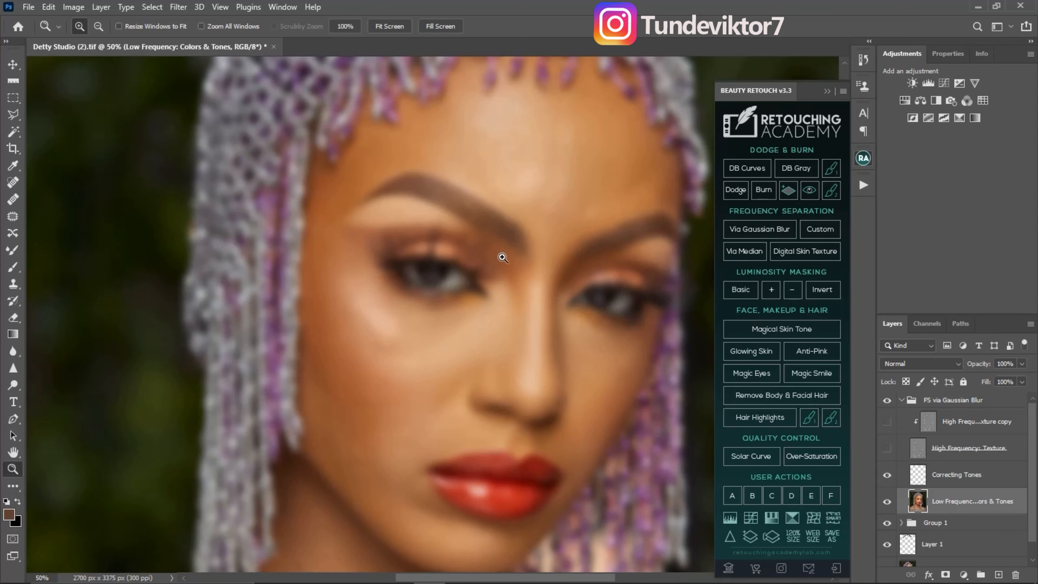
{"action": "left_click_drag", "start_coordinate": [888, 452], "coordinate": [888, 432]}
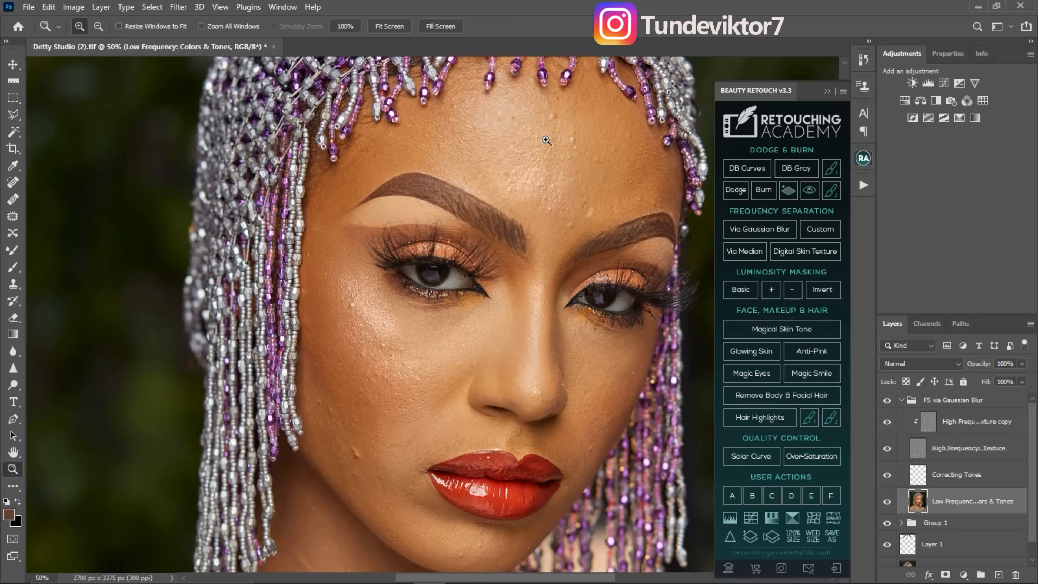
{"action": "key", "text": "ctrl"}
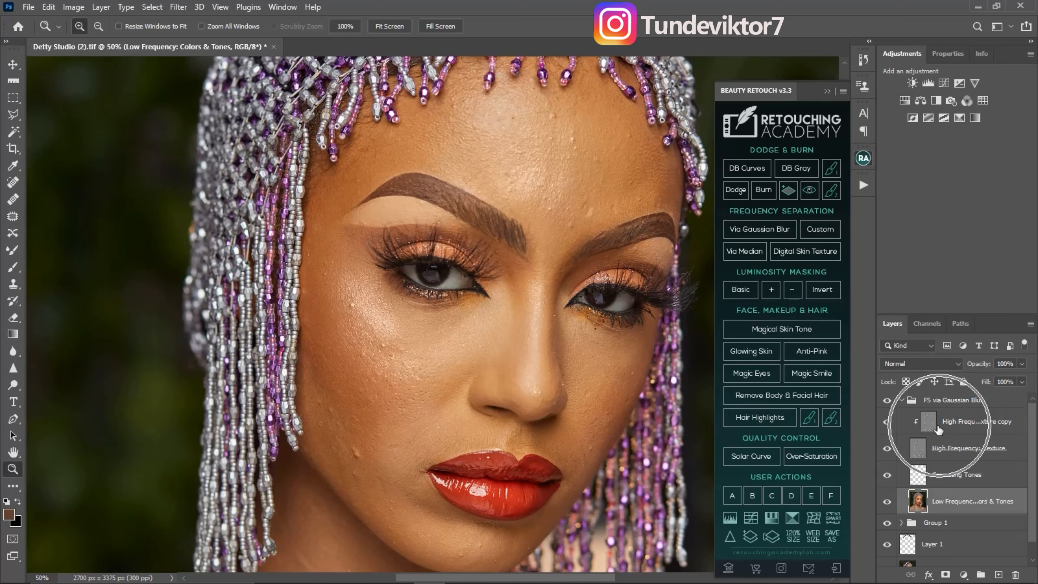
- Select the high-frequency texture copy and set the Clone Stamp to a 25 px Soft Round brush, Normal mode, sampling Current & Below
{"action": "left_click", "coordinate": [934, 428]}
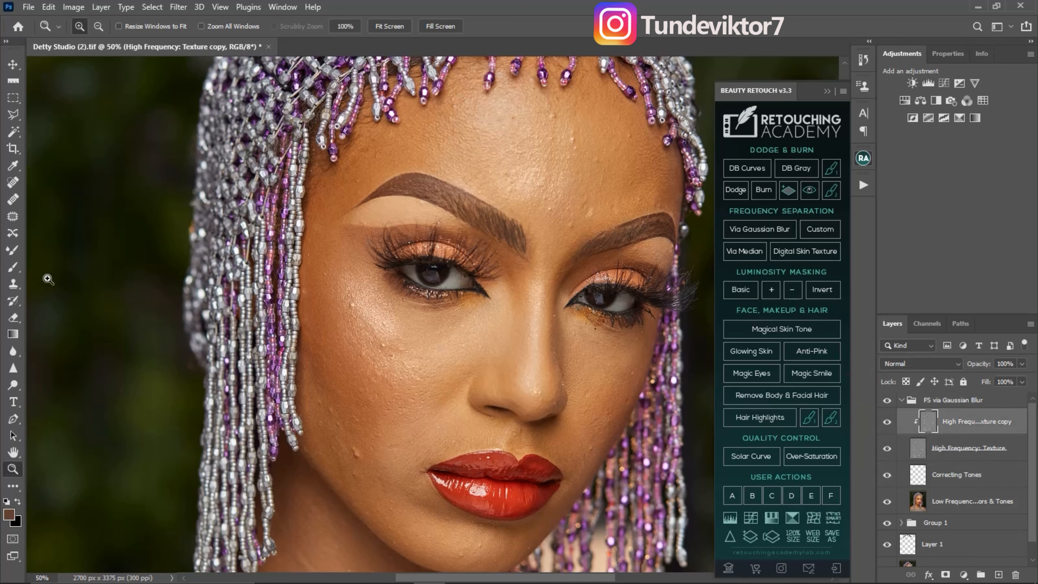
{"action": "left_click", "coordinate": [14, 284]}
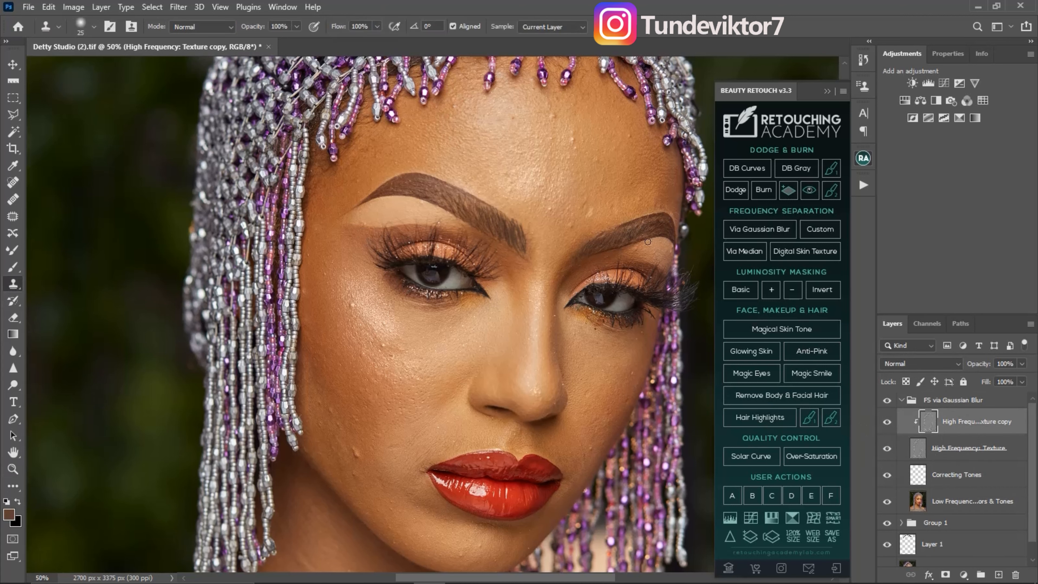
{"action": "left_click", "coordinate": [94, 27]}
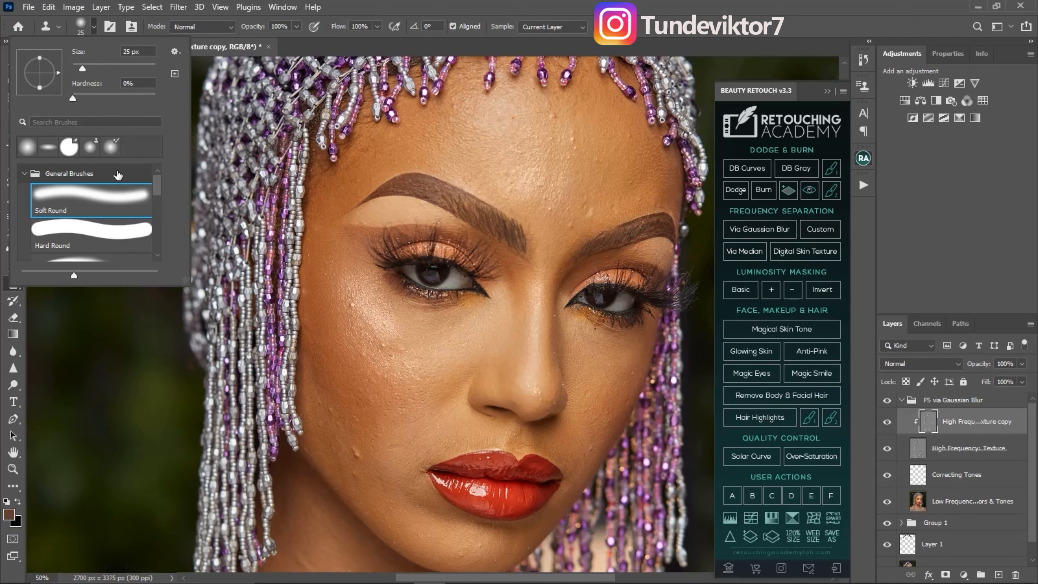
{"action": "left_click", "coordinate": [109, 204]}
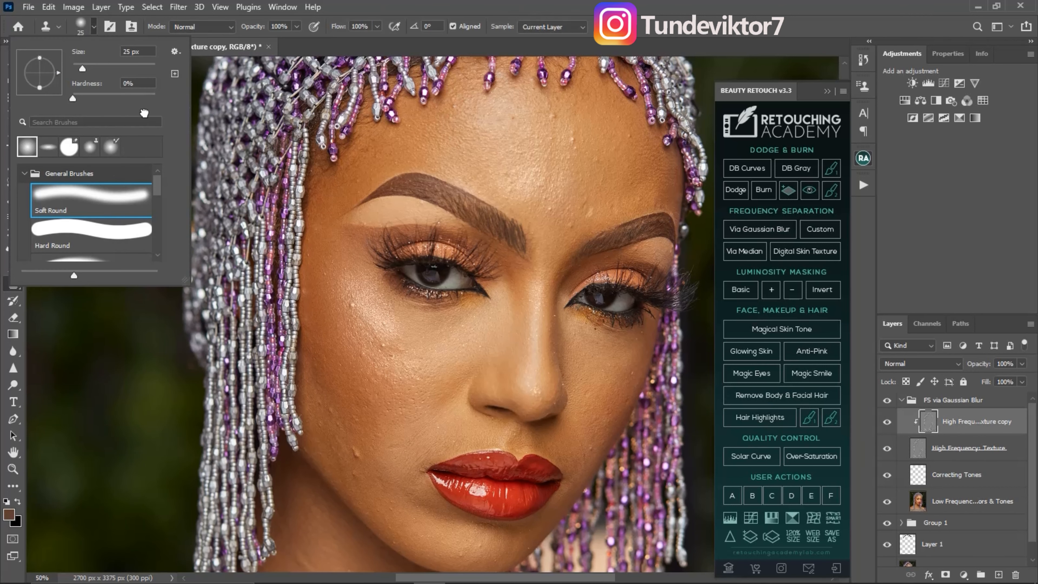
{"action": "left_click", "coordinate": [226, 29]}
{"action": "left_click", "coordinate": [223, 39]}
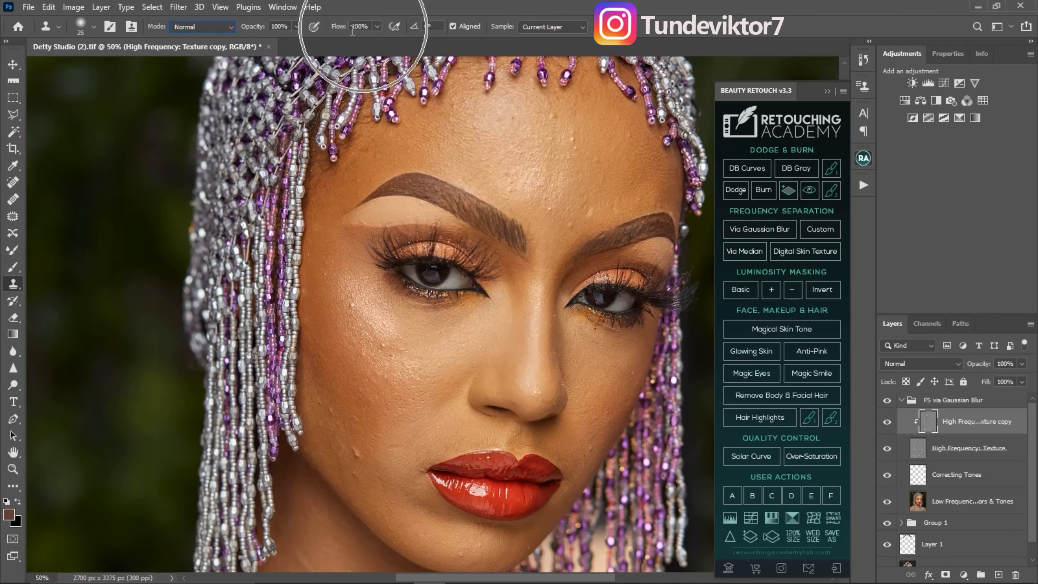
{"action": "left_click", "coordinate": [574, 24]}
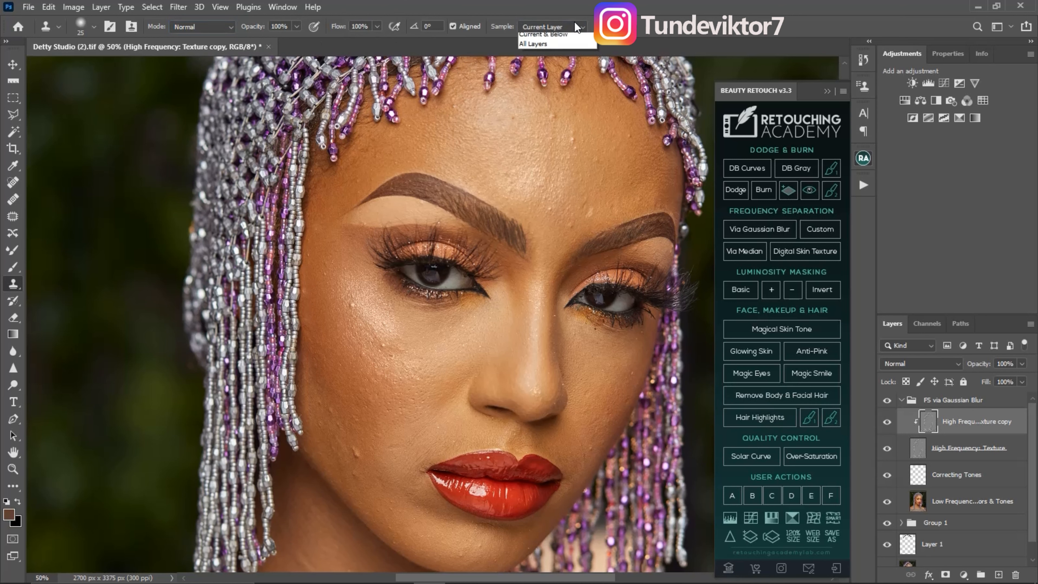
{"action": "left_click", "coordinate": [557, 48]}
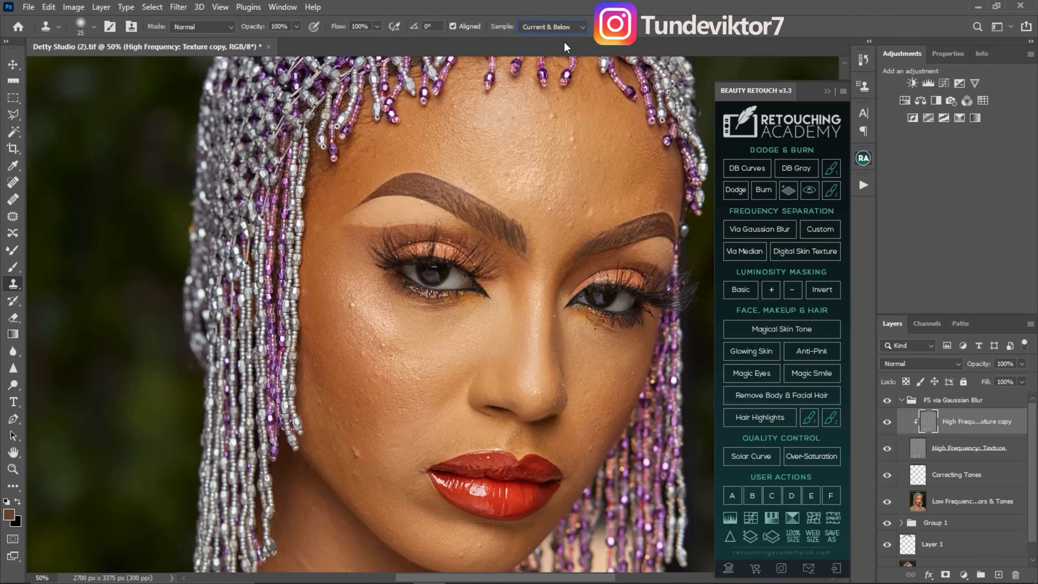
- Set the Clone Stamp to sample only the Current Layer for working on the forehead
{"action": "left_click", "coordinate": [552, 27]}
{"action": "left_click", "coordinate": [556, 39]}
{"action": "key", "text": "z"}
{"action": "left_click", "coordinate": [480, 133]}
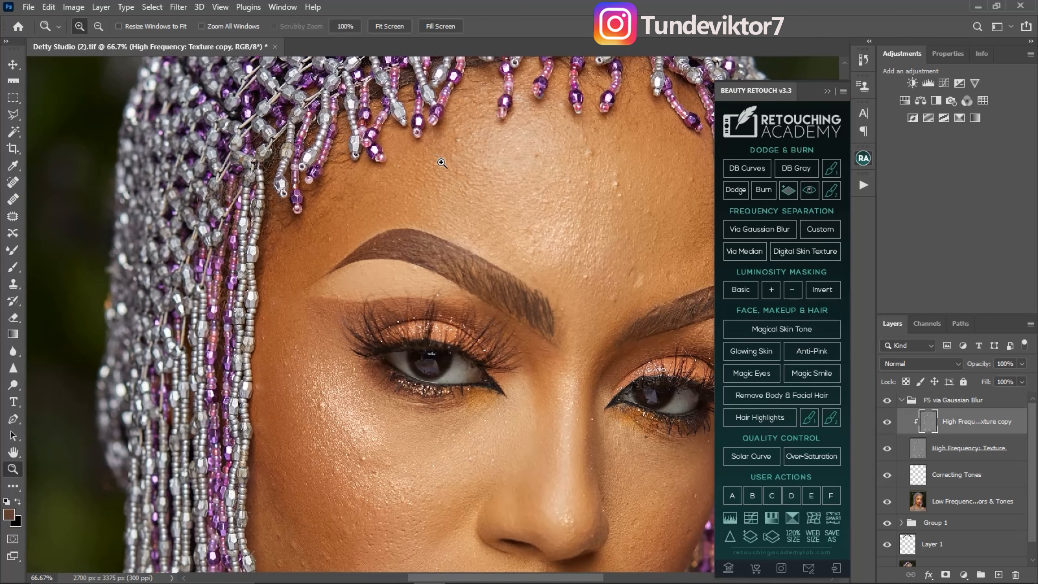
{"action": "left_click", "coordinate": [13, 284]}
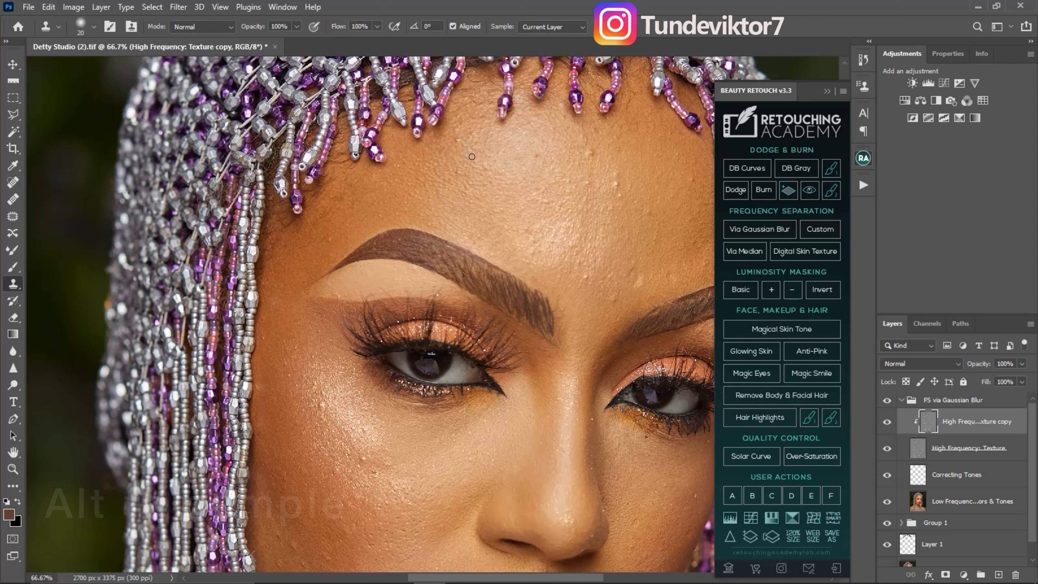
- Try cloning the eyebrow texture onto the forehead skin, and undo the test strokes
{"action": "left_click_drag", "start_coordinate": [429, 270], "coordinate": [420, 276]}
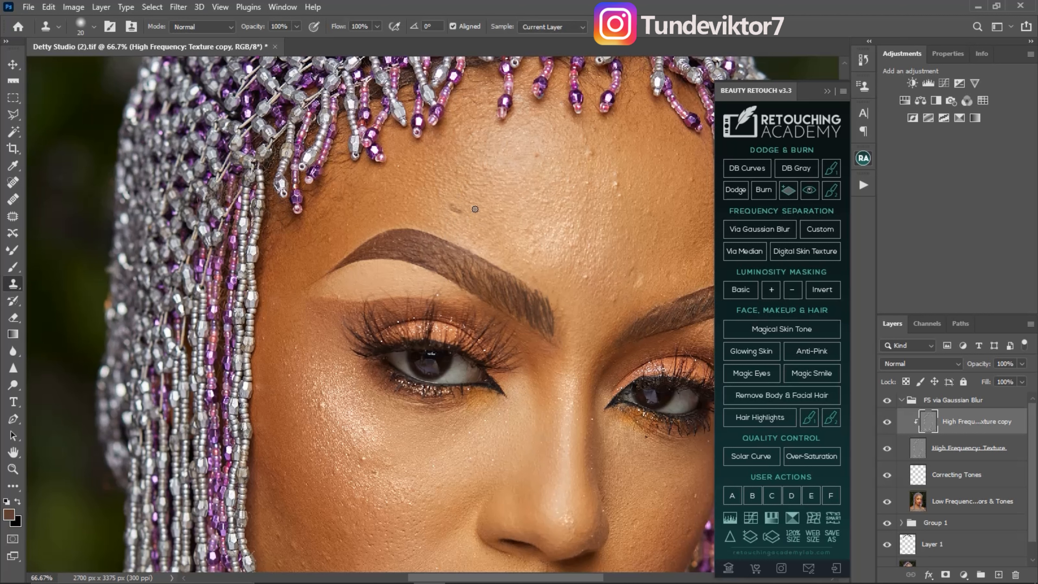
{"action": "key", "text": "ctrl+z"}
{"action": "left_click", "coordinate": [435, 249], "text": "alt"}
{"action": "key", "text": "ctrl+z"}
{"action": "key", "text": "ctrl+z"}
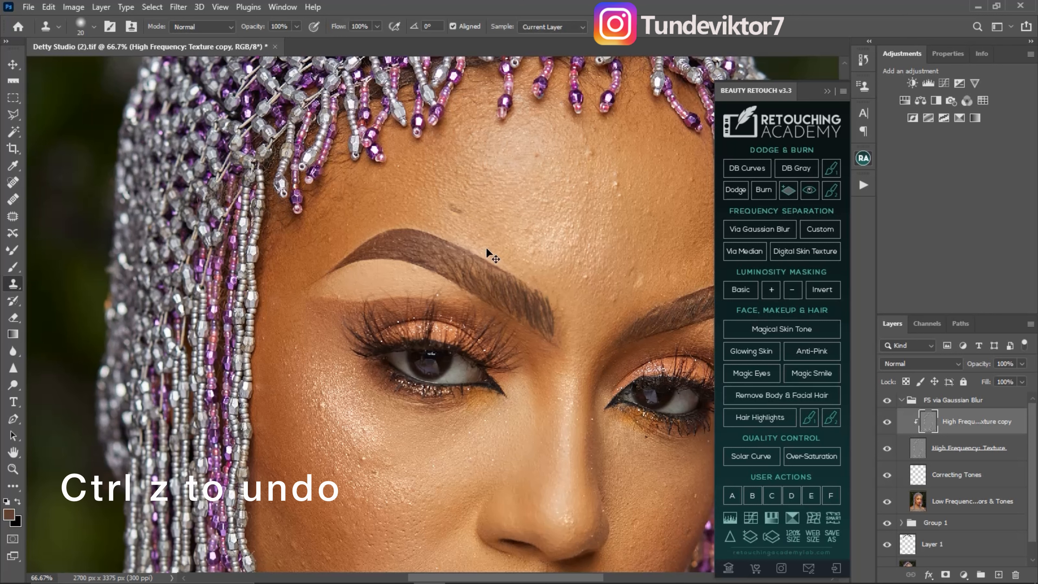
- Try cloning smooth forehead texture over the bumps with the Clone Stamp enlarged to 90 px
{"action": "left_click", "coordinate": [529, 227]}
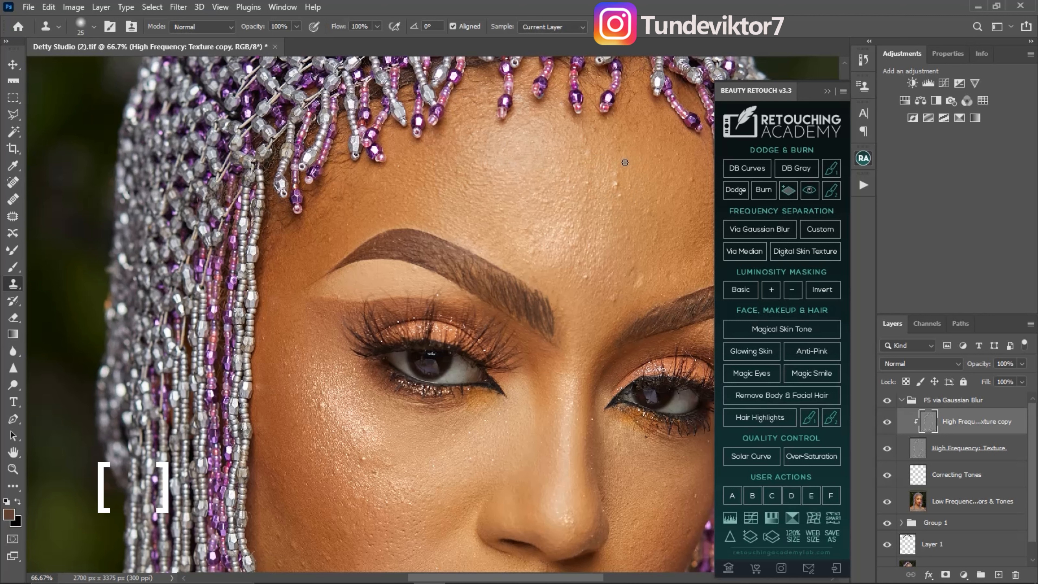
{"action": "key", "text": "bracketright"}
{"action": "key", "text": "bracketright"}
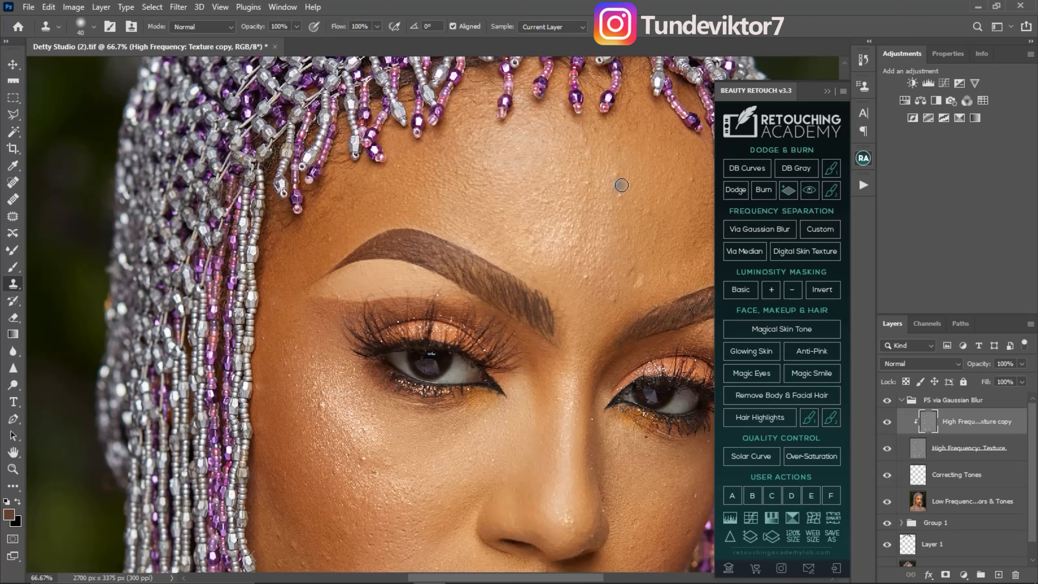
{"action": "key", "text": "bracketright"}
{"action": "key", "text": "bracketright"}
{"action": "key", "text": "bracketright"}
{"action": "key", "text": "bracketright"}
{"action": "key", "text": "bracketright"}
{"action": "key", "text": "bracketright"}
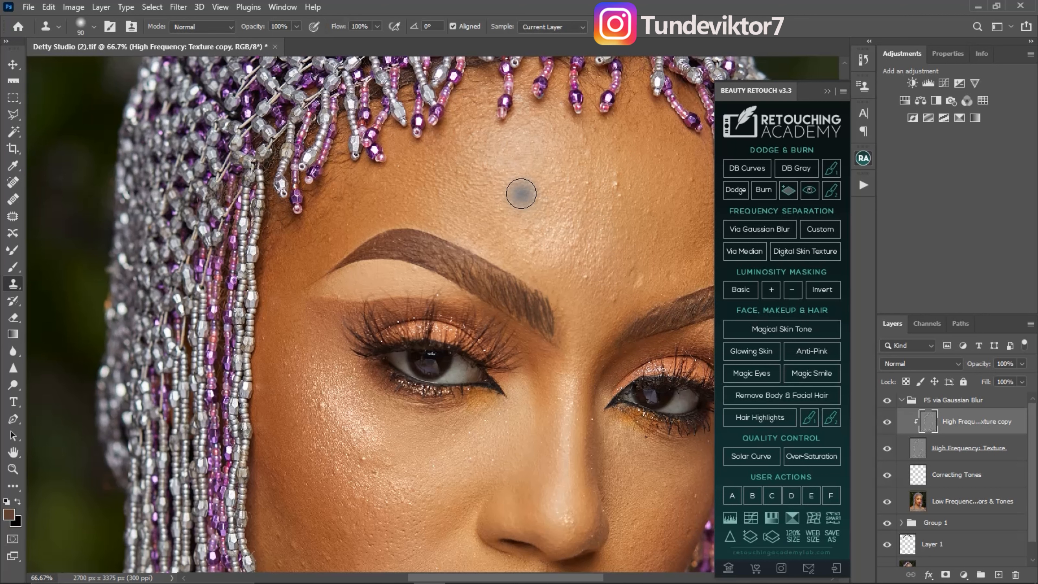
{"action": "left_click", "coordinate": [512, 189], "text": "alt"}
{"action": "left_click", "coordinate": [606, 189]}
{"action": "left_click", "coordinate": [615, 181]}
{"action": "left_click", "coordinate": [623, 197]}
{"action": "left_click", "coordinate": [633, 207]}
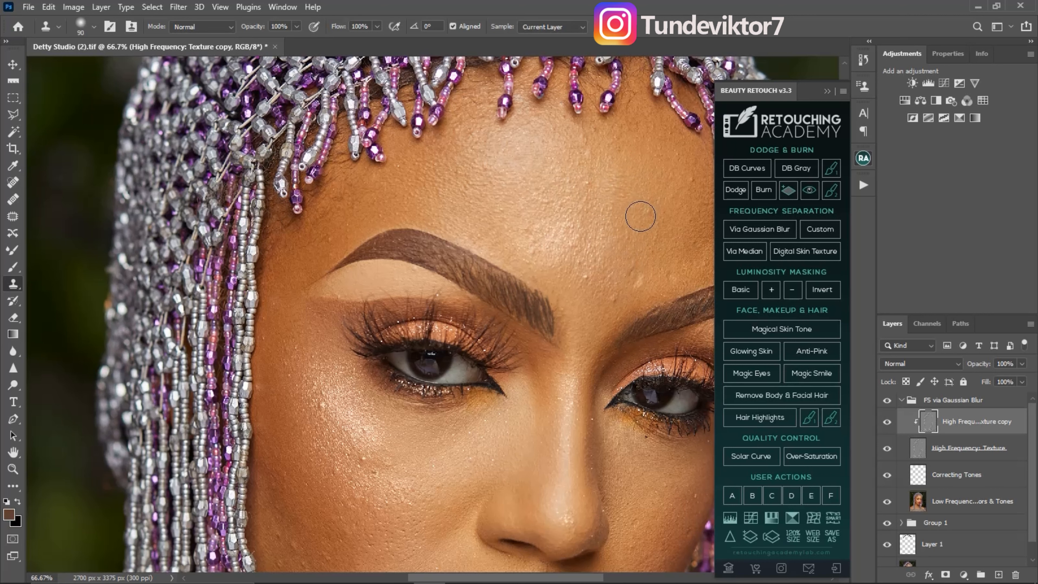
- Clone out the bumps across the forehead on the high-frequency texture copy with a small Clone Stamp of about 15 to 20 px
{"action": "key", "text": "z"}
{"action": "left_click", "coordinate": [622, 190]}
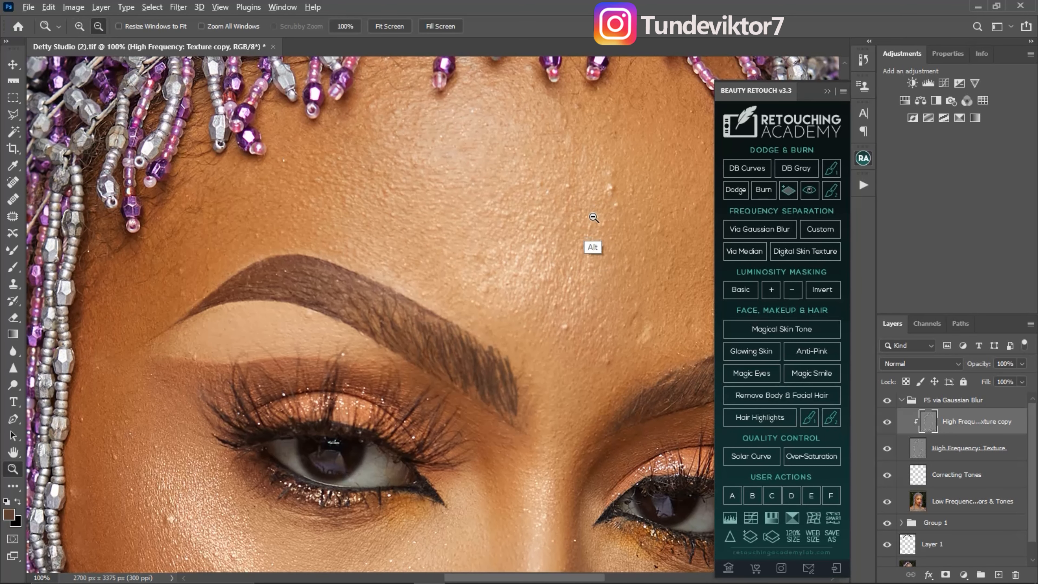
{"action": "left_click", "coordinate": [607, 215], "text": "alt"}
{"action": "key", "text": "b"}
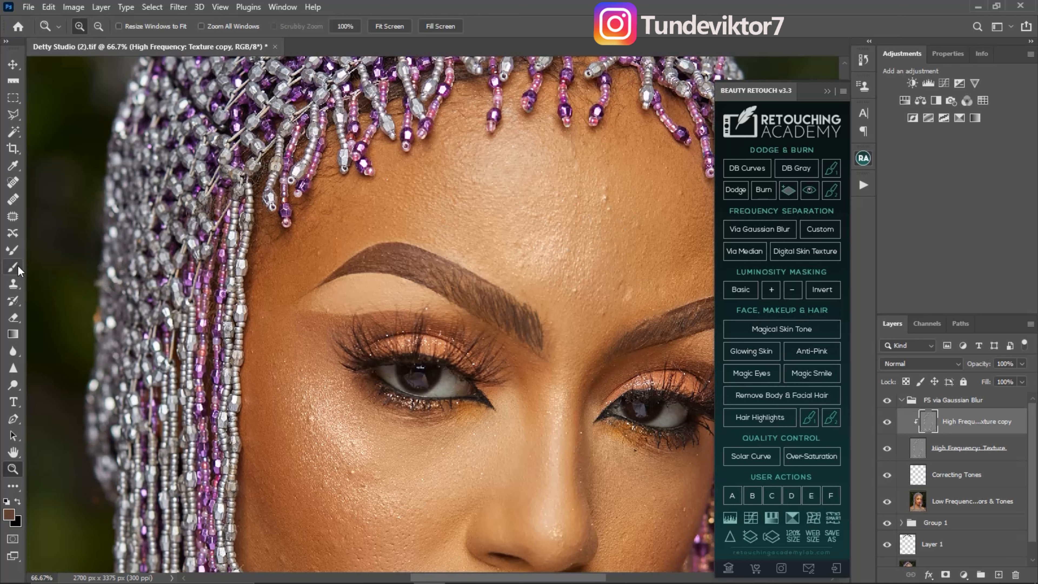
{"action": "key", "text": "s"}
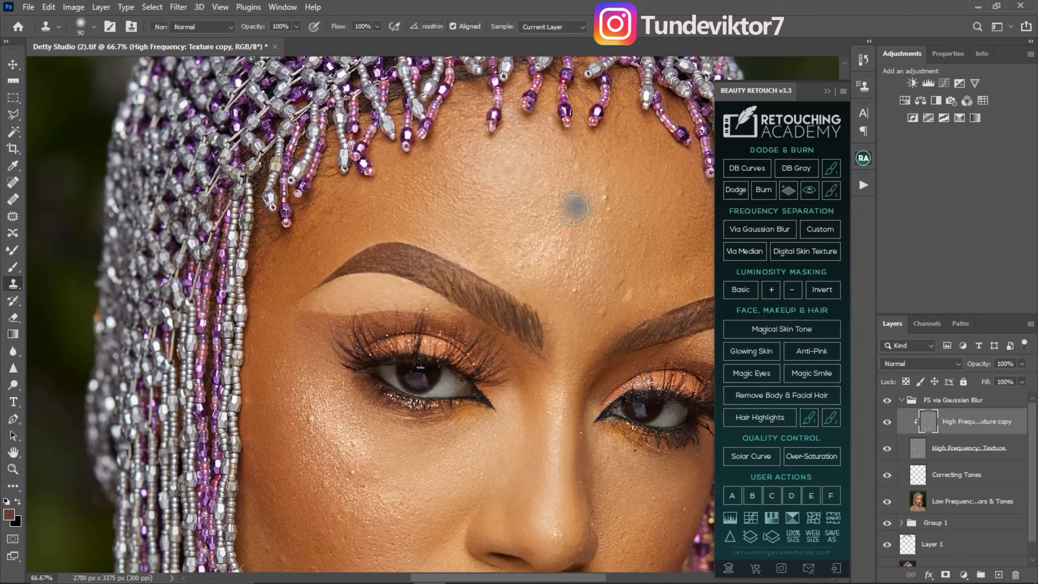
{"action": "key", "text": "bracketleft"}
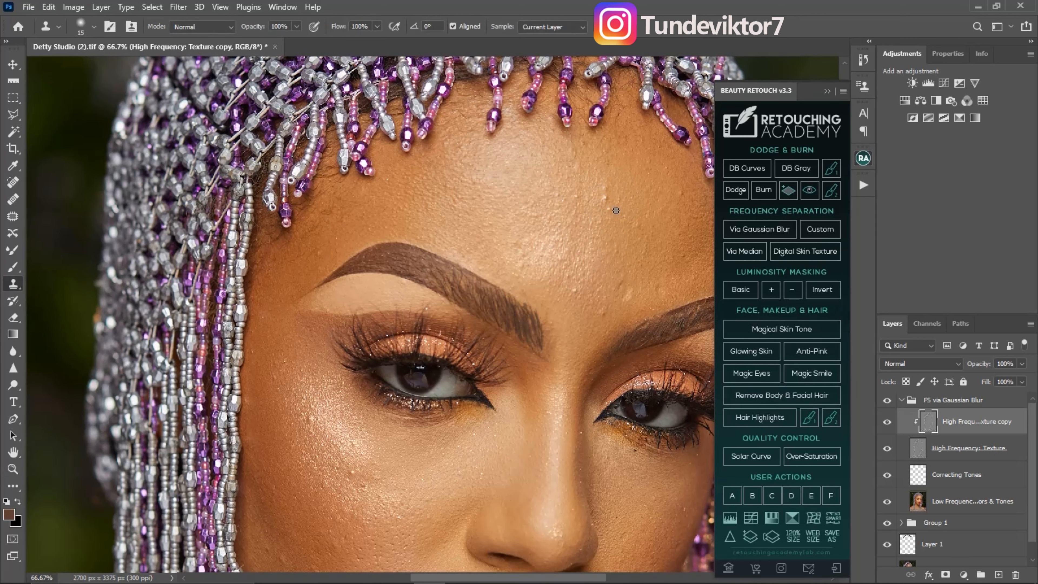
{"action": "left_click", "coordinate": [614, 218], "text": "alt"}
{"action": "left_click", "coordinate": [632, 226], "text": "alt"}
{"action": "left_click", "coordinate": [637, 180], "text": "alt"}
{"action": "left_click", "coordinate": [611, 211], "text": "alt"}
{"action": "left_click", "coordinate": [608, 197]}
{"action": "left_click", "coordinate": [596, 206], "text": "alt"}
{"action": "left_click", "coordinate": [578, 165]}
{"action": "left_click", "coordinate": [591, 198], "text": "alt"}
{"action": "left_click", "coordinate": [598, 187], "text": "alt"}
{"action": "left_click", "coordinate": [580, 163]}
{"action": "left_click", "coordinate": [600, 161], "text": "alt"}
{"action": "left_click", "coordinate": [581, 145]}
{"action": "left_click", "coordinate": [641, 194]}
{"action": "left_click", "coordinate": [555, 151], "text": "alt"}
{"action": "left_click", "coordinate": [549, 154], "text": "alt"}
{"action": "left_click", "coordinate": [566, 199]}
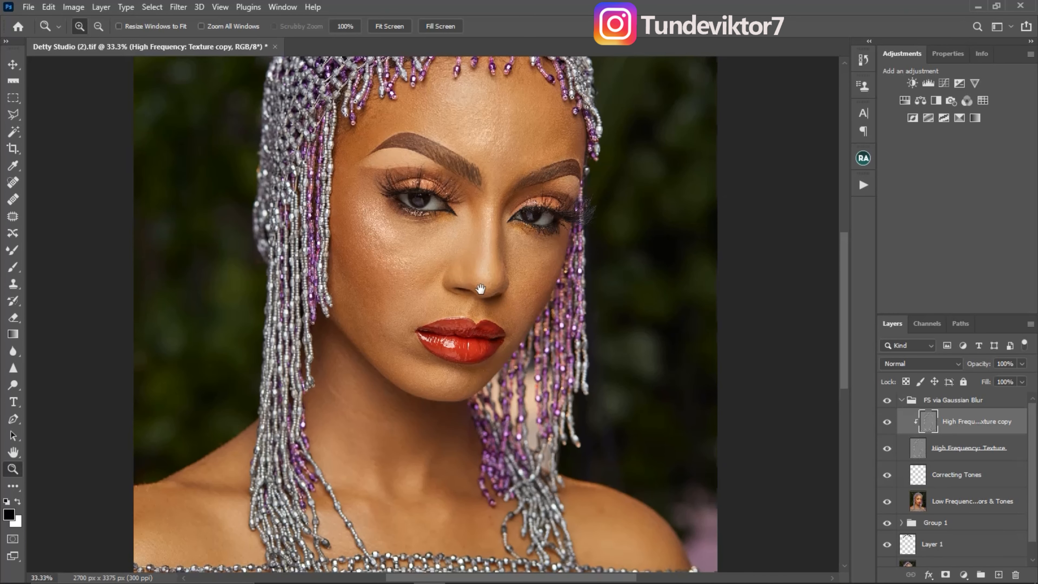
- Toggle the high-frequency texture copy's visibility to compare the face before and after the texture cleanup
{"action": "left_click_drag", "start_coordinate": [481, 289], "coordinate": [474, 334]}
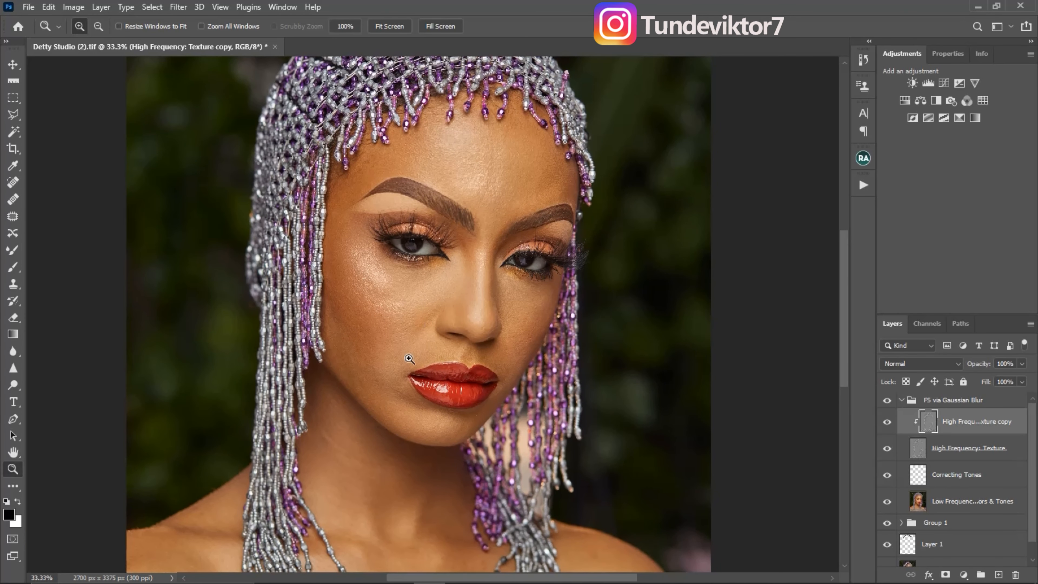
{"action": "left_click", "coordinate": [888, 423]}
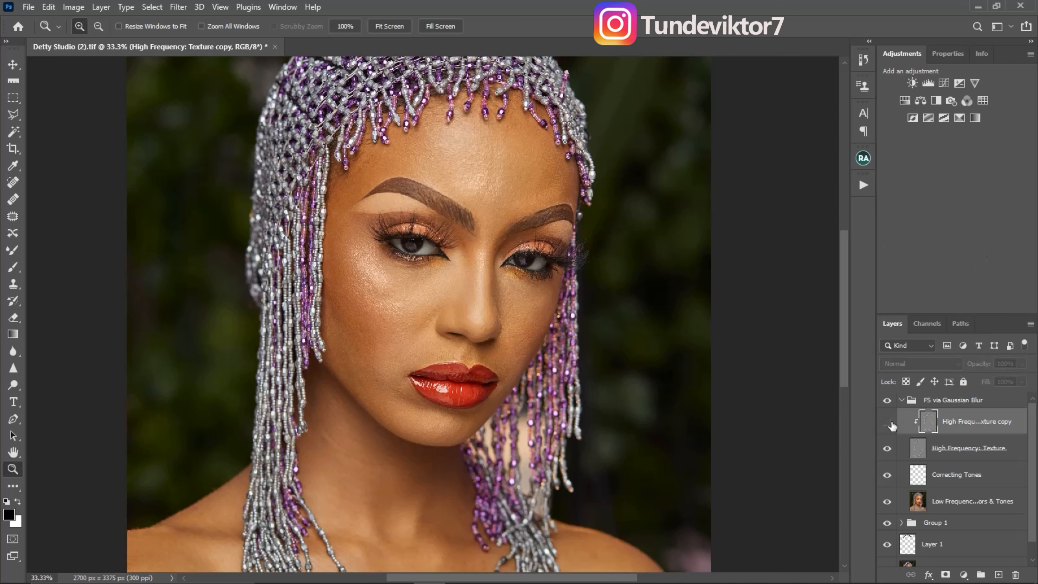
{"action": "left_click", "coordinate": [888, 423]}
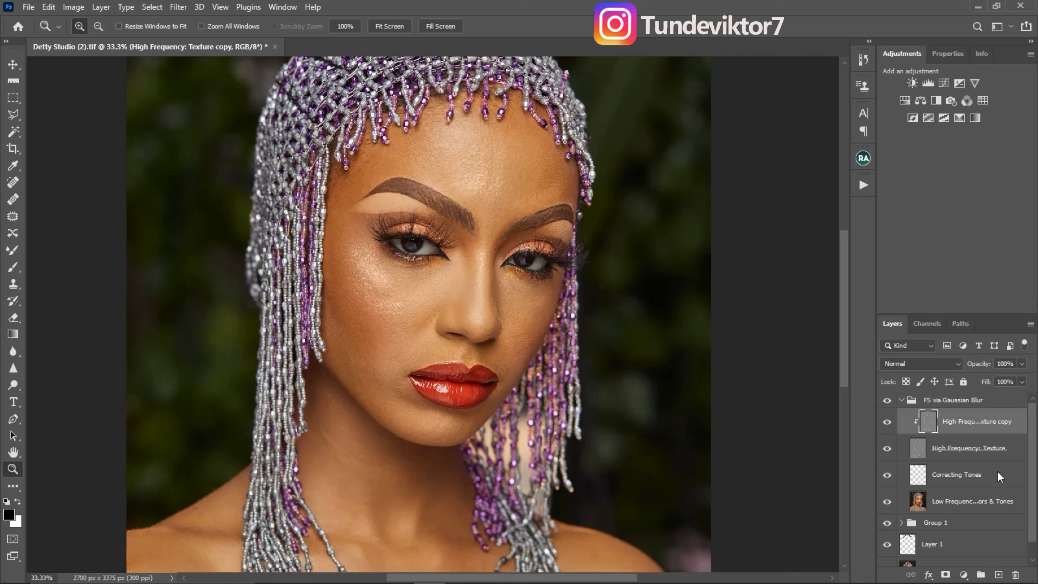
- Activate the Mixer Brush on the Correcting Tones layer and hide the high-frequency texture to expose the blurred tones
{"action": "left_click", "coordinate": [921, 486]}
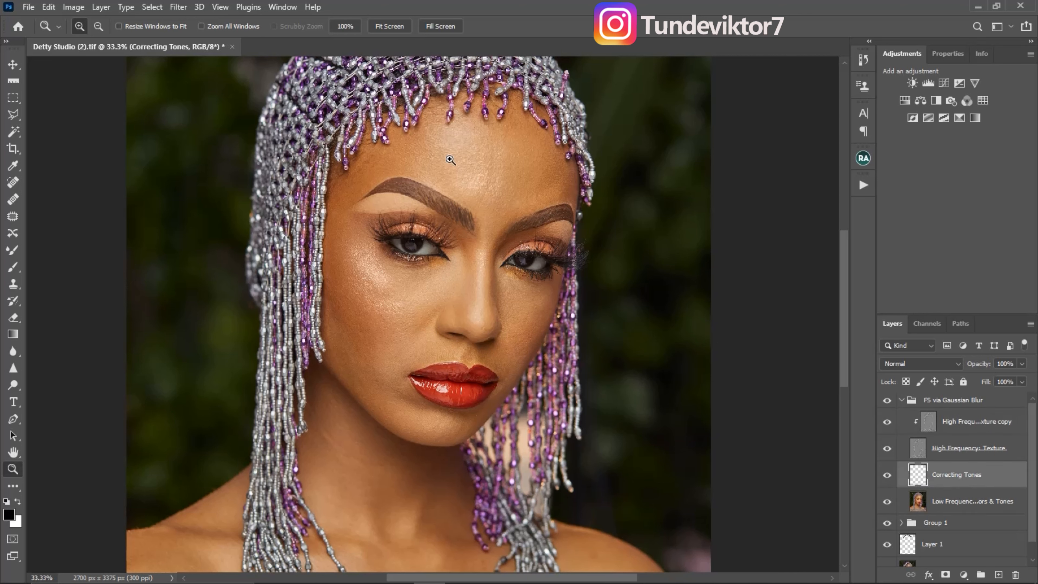
{"action": "key", "text": "alt+bracketleft"}
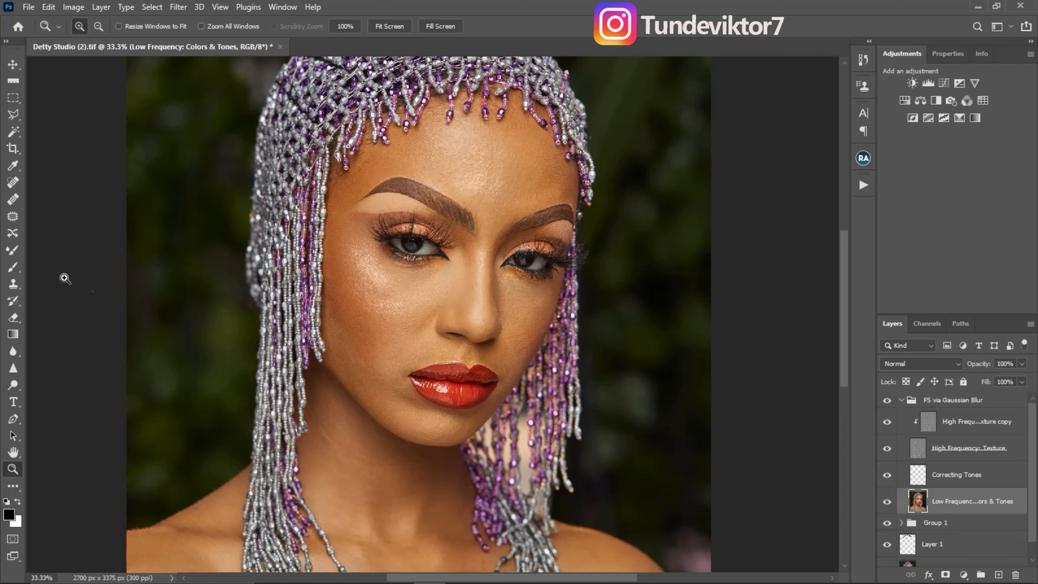
{"action": "left_click", "coordinate": [12, 251]}
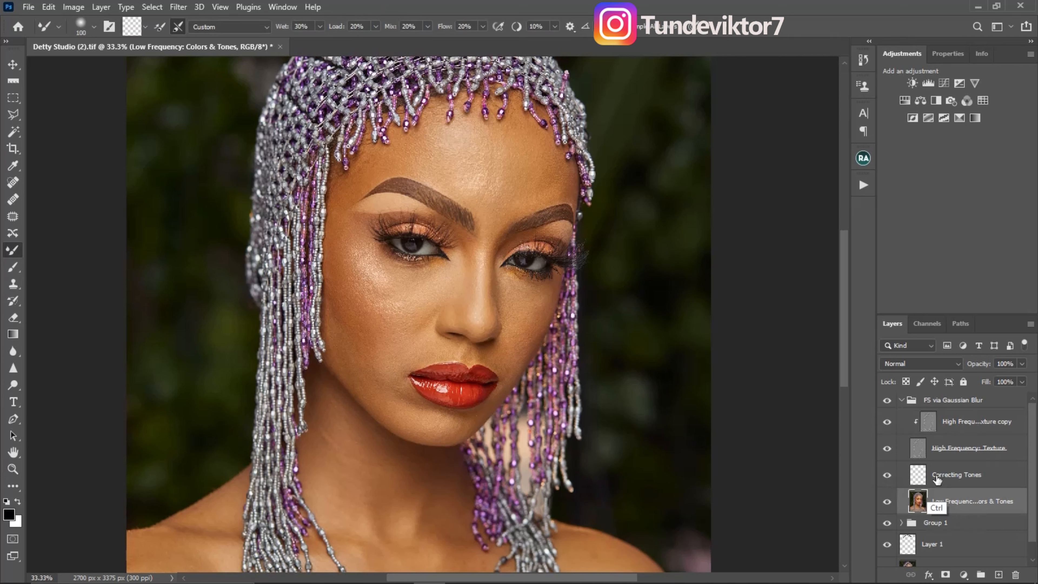
{"action": "left_click", "coordinate": [921, 474]}
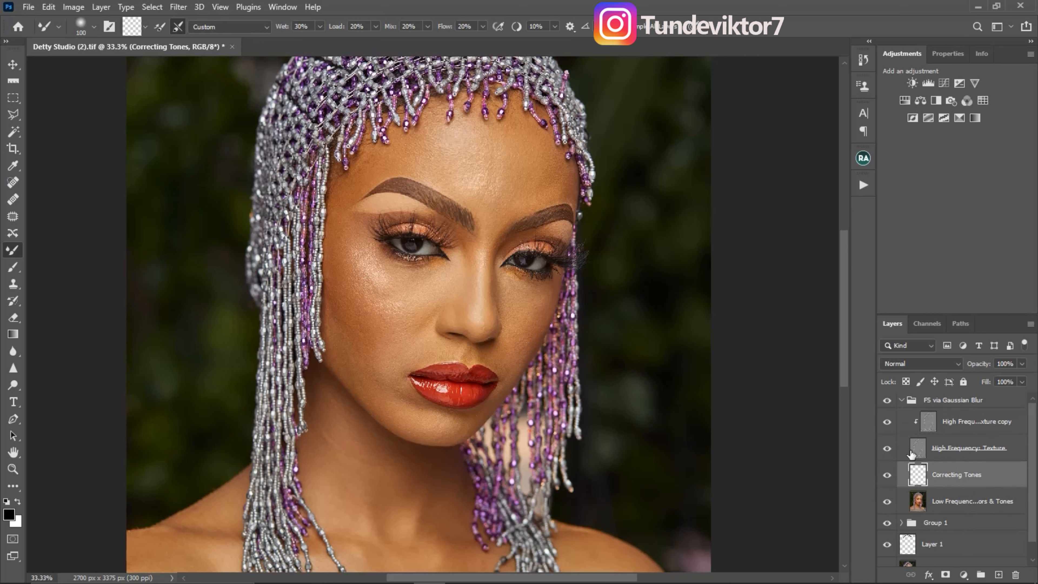
{"action": "left_click", "coordinate": [887, 450]}
{"action": "mouse_move", "coordinate": [506, 239]}
{"action": "left_mouse_down"}
{"action": "mouse_move", "coordinate": [505, 202]}
{"action": "mouse_move", "coordinate": [480, 213]}
{"action": "mouse_move", "coordinate": [525, 246]}
{"action": "mouse_move", "coordinate": [510, 229]}
{"action": "left_mouse_up"}
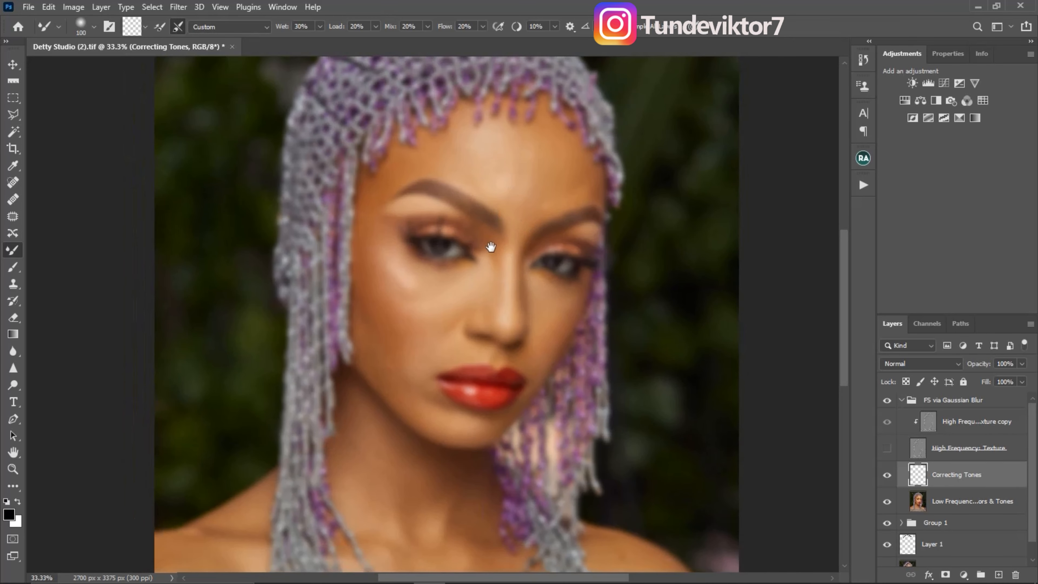
- Set the Mixer Brush to a 100 px Soft Round tip with 0% hardness and the Custom blending preset
{"action": "left_click", "coordinate": [94, 27]}
{"action": "left_click", "coordinate": [90, 202]}
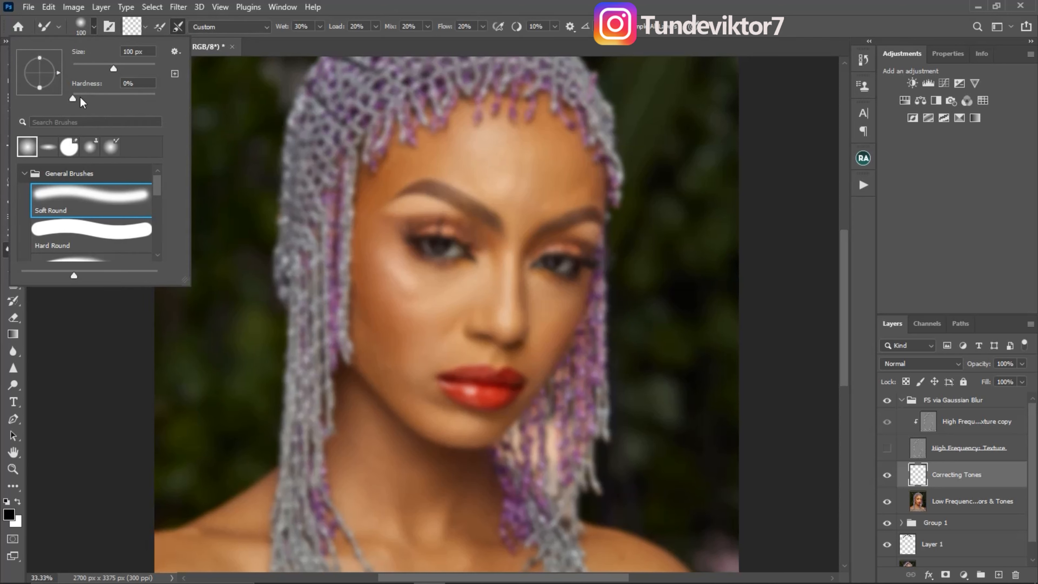
{"action": "left_click", "coordinate": [73, 99]}
{"action": "left_click", "coordinate": [265, 28]}
{"action": "left_click", "coordinate": [236, 40]}
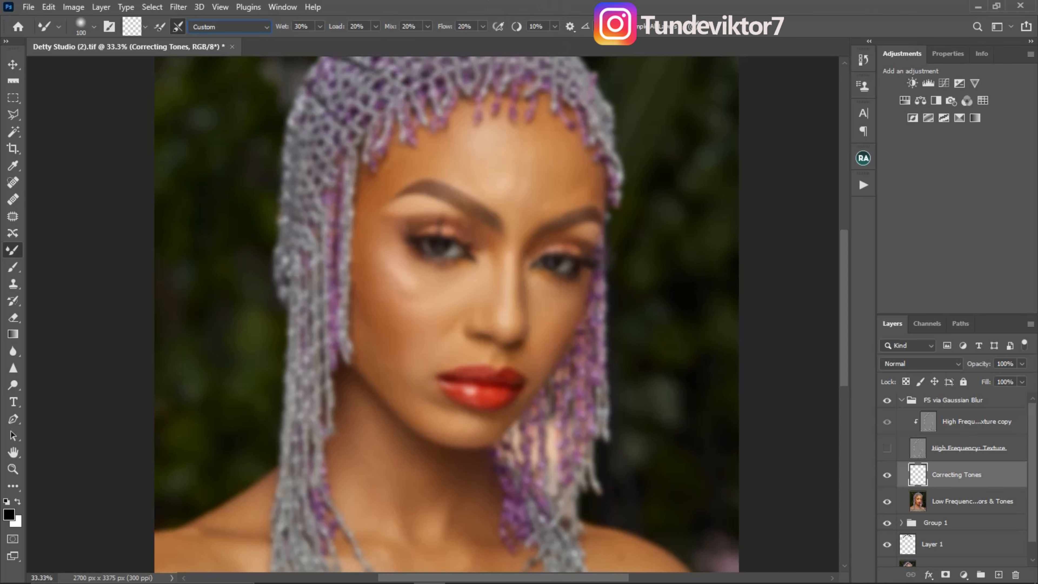
- Paint a white arrow on the central forehead and brown arrows beside it and on the cheek on Layer 4
{"action": "mouse_move", "coordinate": [509, 166]}
{"action": "left_mouse_down"}
{"action": "mouse_move", "coordinate": [503, 177]}
{"action": "mouse_move", "coordinate": [501, 160]}
{"action": "left_mouse_up"}
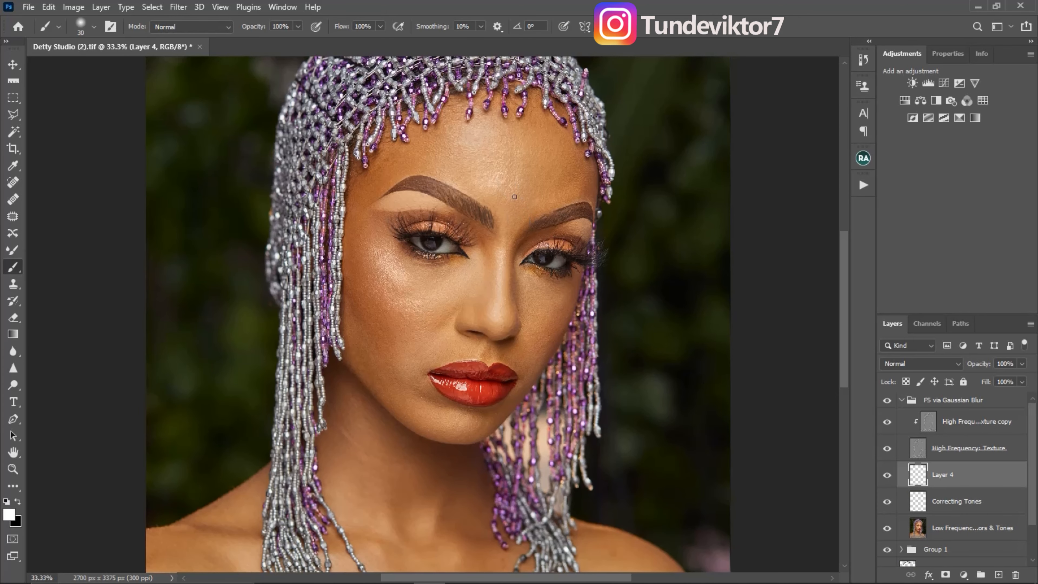
{"action": "mouse_move", "coordinate": [509, 209]}
{"action": "left_mouse_down"}
{"action": "mouse_move", "coordinate": [498, 178]}
{"action": "mouse_move", "coordinate": [489, 192]}
{"action": "mouse_move", "coordinate": [503, 176]}
{"action": "left_mouse_up"}
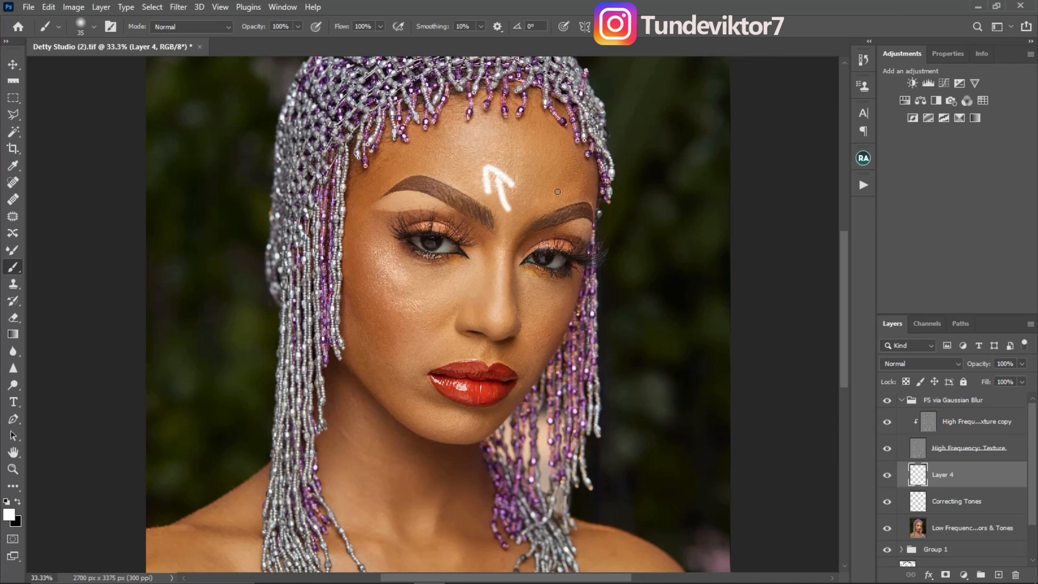
{"action": "left_click", "coordinate": [6, 501]}
{"action": "left_click", "coordinate": [10, 516]}
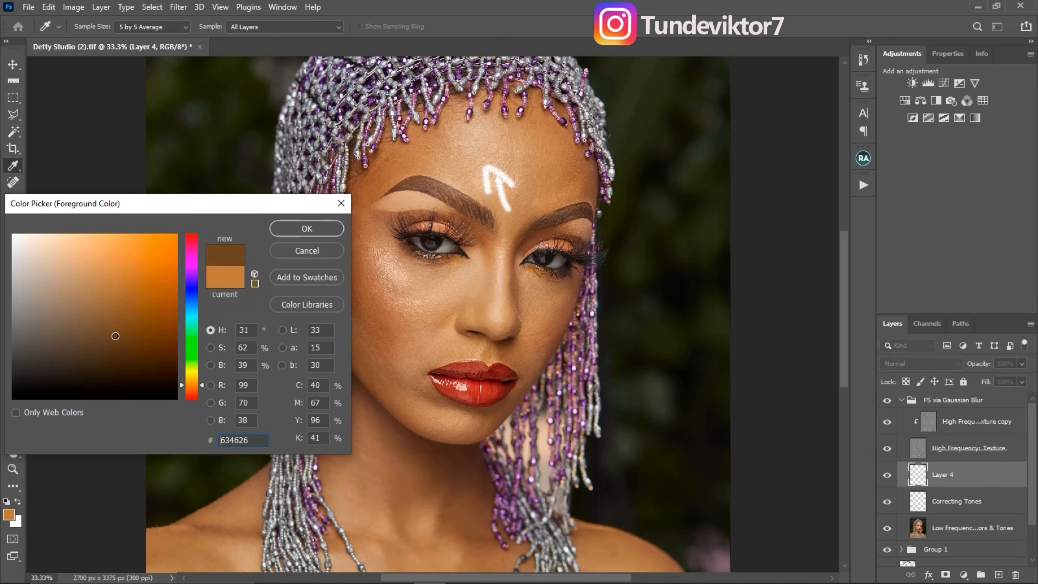
{"action": "left_click_drag", "start_coordinate": [115, 336], "coordinate": [117, 327]}
{"action": "left_click", "coordinate": [332, 233]}
{"action": "key", "text": "b"}
{"action": "mouse_move", "coordinate": [563, 154]}
{"action": "left_mouse_down"}
{"action": "mouse_move", "coordinate": [527, 189]}
{"action": "mouse_move", "coordinate": [550, 179]}
{"action": "left_mouse_up"}
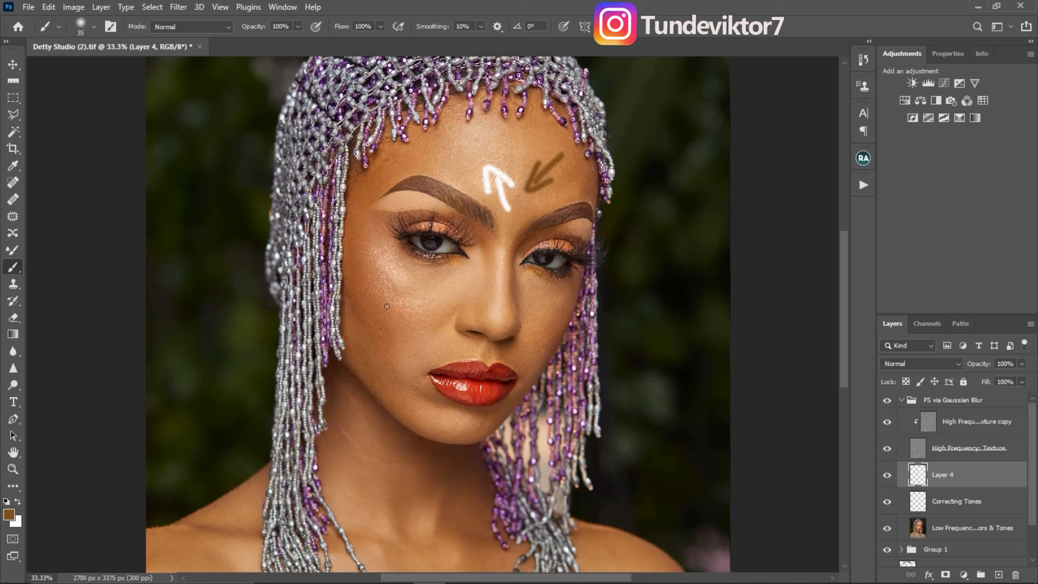
{"action": "mouse_move", "coordinate": [386, 306]}
{"action": "left_mouse_down"}
{"action": "mouse_move", "coordinate": [385, 322]}
{"action": "mouse_move", "coordinate": [396, 318]}
{"action": "left_mouse_up"}
- Paint black arrows marking the shadow areas at the side of the forehead and on the neck
{"action": "left_click", "coordinate": [7, 501]}
{"action": "left_click_drag", "start_coordinate": [421, 157], "coordinate": [381, 174]}
{"action": "left_click_drag", "start_coordinate": [383, 164], "coordinate": [392, 180]}
{"action": "key", "text": "x"}
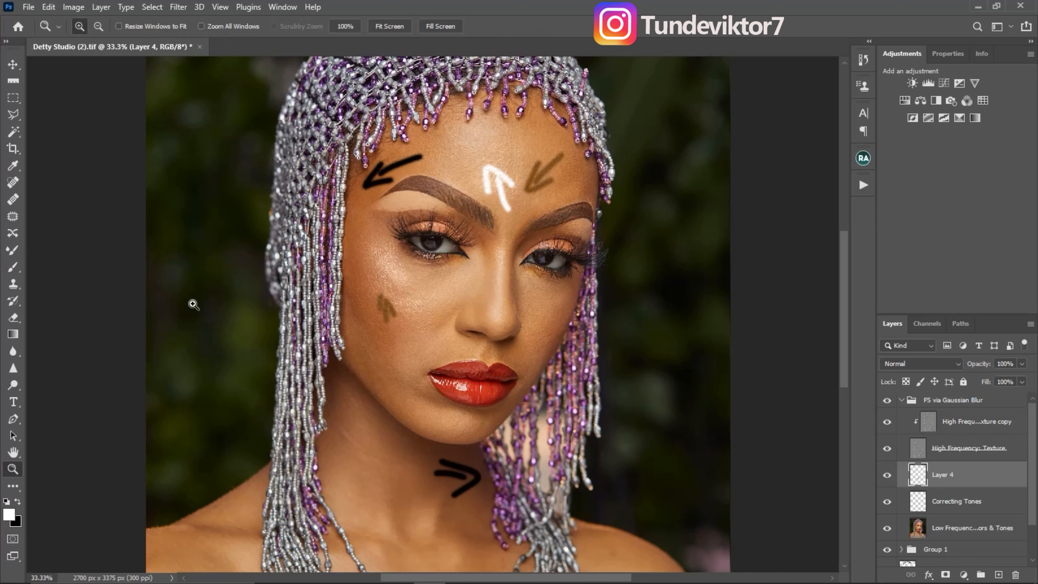
- Mark the nose with a white arrow and the outer cheek with a black one, and delete the marking layer
{"action": "left_click", "coordinate": [14, 268]}
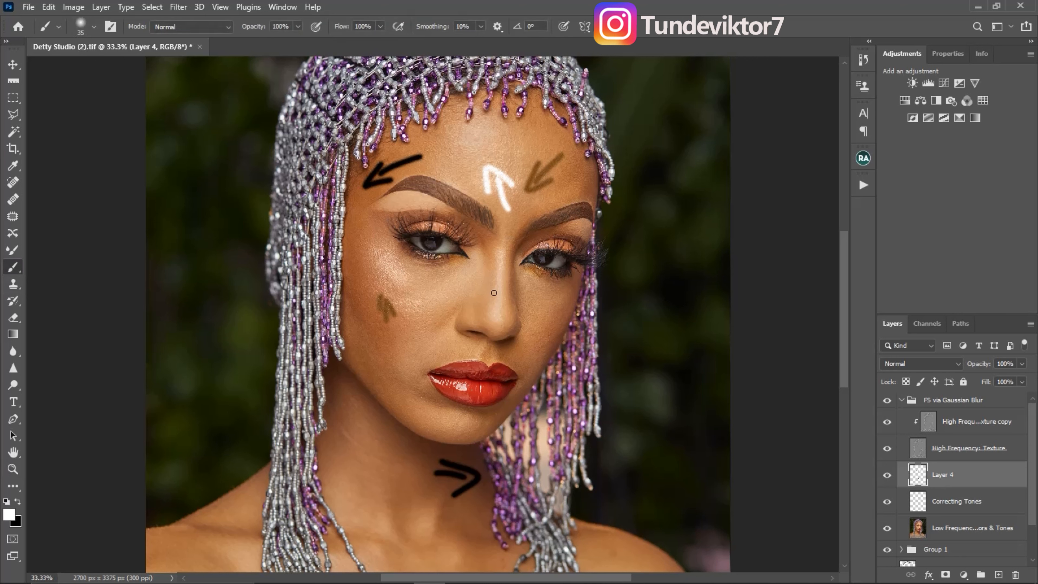
{"action": "mouse_move", "coordinate": [514, 296]}
{"action": "left_mouse_down"}
{"action": "mouse_move", "coordinate": [528, 312]}
{"action": "mouse_move", "coordinate": [526, 298]}
{"action": "left_mouse_up"}
{"action": "key", "text": "x"}
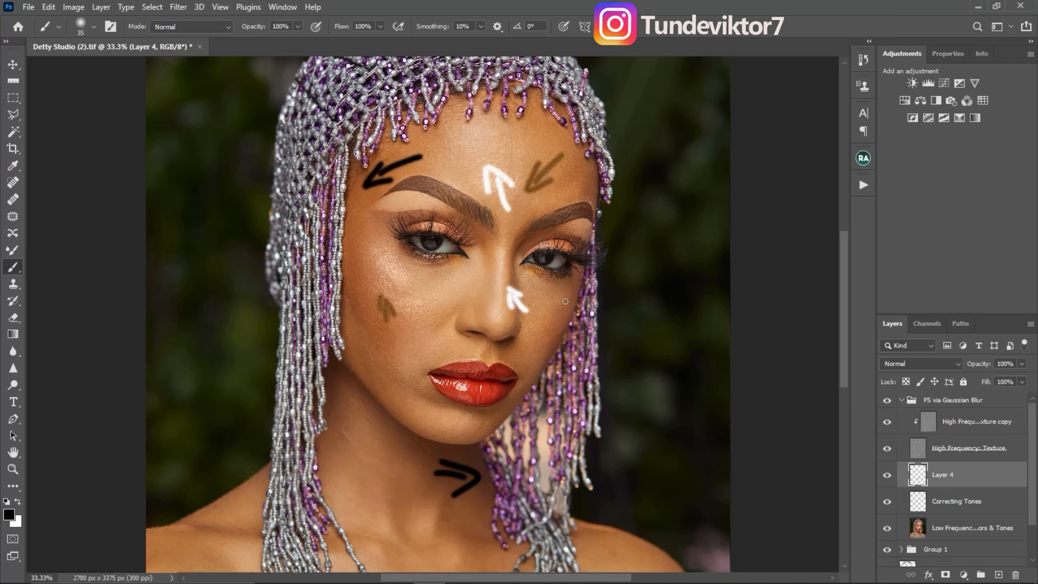
{"action": "left_click_drag", "start_coordinate": [366, 284], "coordinate": [354, 255]}
{"action": "mouse_move", "coordinate": [354, 255]}
{"action": "left_mouse_down"}
{"action": "mouse_move", "coordinate": [356, 281]}
{"action": "mouse_move", "coordinate": [364, 265]}
{"action": "left_mouse_up"}
{"action": "left_click_drag", "start_coordinate": [987, 482], "coordinate": [1016, 574]}
- Blend the skin tones on Correcting Tones with the Mixer Brush at about 100 to 150 px while the texture is hidden, and show the texture again
{"action": "key", "text": "shift+b"}
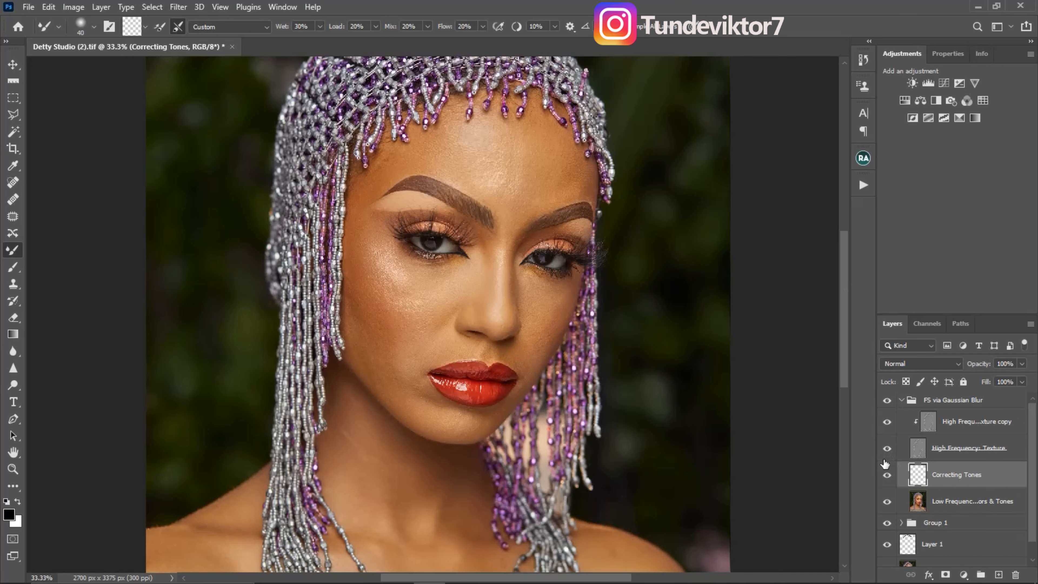
{"action": "left_click", "coordinate": [887, 449]}
{"action": "key", "text": "bracketright"}
{"action": "key", "text": "bracketright"}
{"action": "key", "text": "bracketright"}
{"action": "key", "text": "bracketright"}
{"action": "key", "text": "bracketright"}
{"action": "key", "text": "bracketright"}
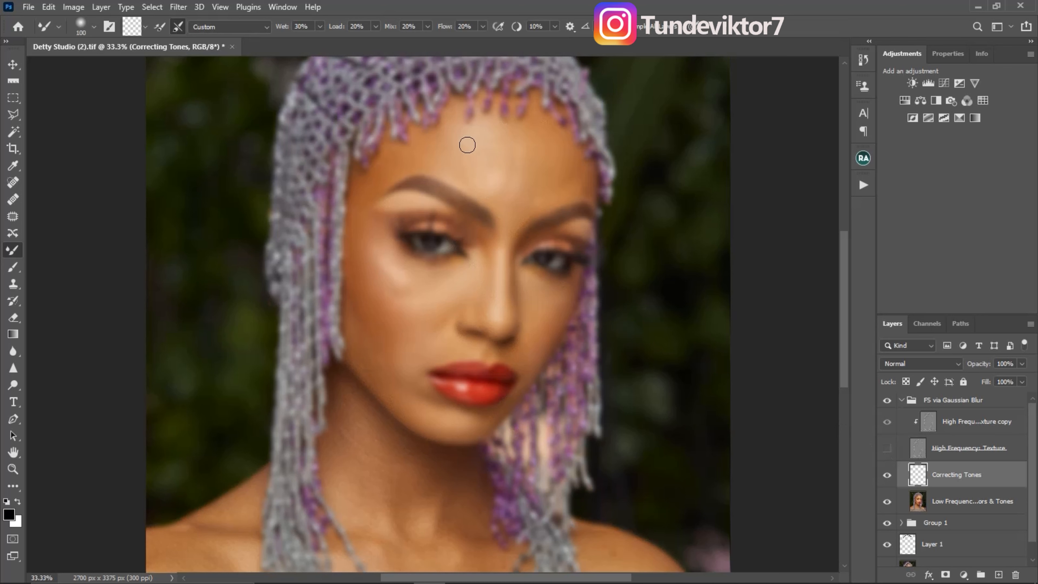
{"action": "key", "text": "bracketright"}
{"action": "key", "text": "bracketright"}
{"action": "key", "text": "bracketright"}
{"action": "key", "text": "bracketleft"}
{"action": "key", "text": "bracketleft"}
{"action": "key", "text": "alt"}
{"action": "key", "text": "bracketright"}
{"action": "key", "text": "bracketright"}
{"action": "key", "text": "bracketright"}
{"action": "key", "text": "bracketright"}
{"action": "key", "text": "bracketright"}
{"action": "key", "text": "bracketright"}
{"action": "key", "text": "bracketleft"}
{"action": "key", "text": "bracketleft"}
{"action": "key", "text": "bracketleft"}
{"action": "key", "text": "bracketleft"}
{"action": "key", "text": "bracketleft"}
{"action": "key", "text": "bracketleft"}
{"action": "key", "text": "bracketleft"}
{"action": "key", "text": "bracketright"}
{"action": "key", "text": "bracketright"}
{"action": "key", "text": "bracketright"}
{"action": "key", "text": "bracketright"}
{"action": "key", "text": "bracketright"}
{"action": "key", "text": "bracketleft"}
{"action": "key", "text": "bracketleft"}
{"action": "key", "text": "bracketleft"}
{"action": "key", "text": "bracketleft"}
{"action": "key", "text": "bracketright"}
{"action": "key", "text": "bracketright"}
{"action": "key", "text": "bracketright"}
{"action": "key", "text": "bracketleft"}
{"action": "key", "text": "bracketleft"}
{"action": "key", "text": "bracketleft"}
{"action": "key", "text": "bracketleft"}
{"action": "key", "text": "bracketleft"}
{"action": "key", "text": "bracketright"}
{"action": "key", "text": "bracketright"}
{"action": "key", "text": "bracketright"}
{"action": "key", "text": "bracketleft"}
{"action": "key", "text": "bracketleft"}
{"action": "key", "text": "bracketright"}
{"action": "key", "text": "bracketright"}
{"action": "left_click", "coordinate": [887, 448]}
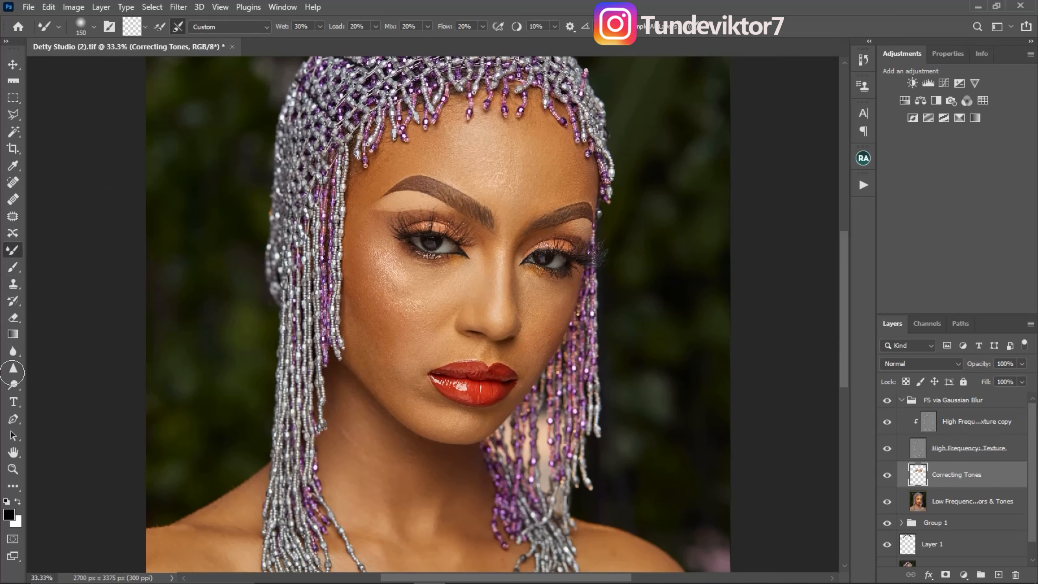
- Draw a black marking on the forehead above the inner eyebrow with the 9 px regular brush
{"action": "left_click", "coordinate": [13, 267]}
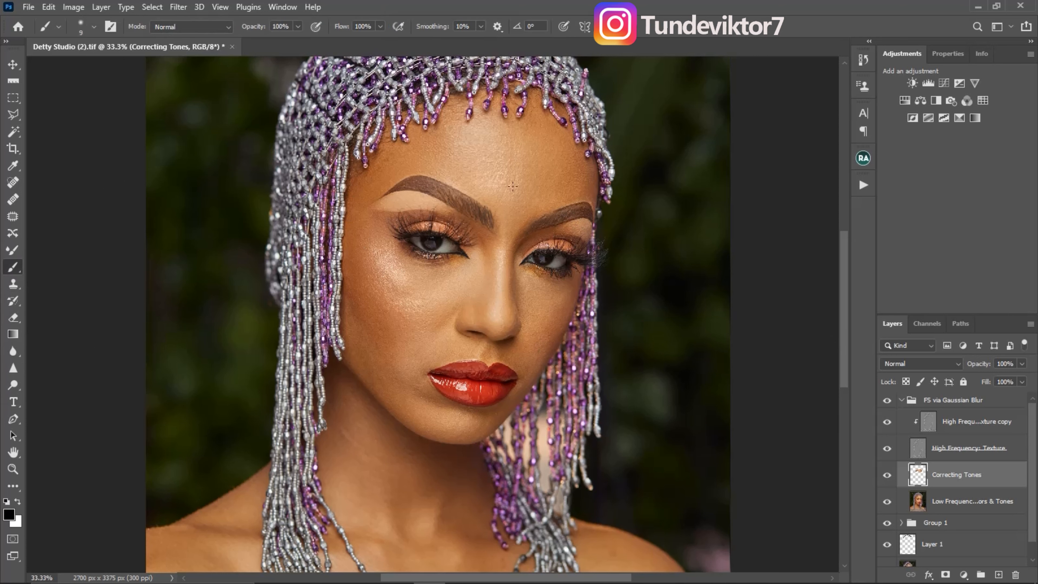
{"action": "left_click_drag", "start_coordinate": [529, 177], "coordinate": [545, 202]}
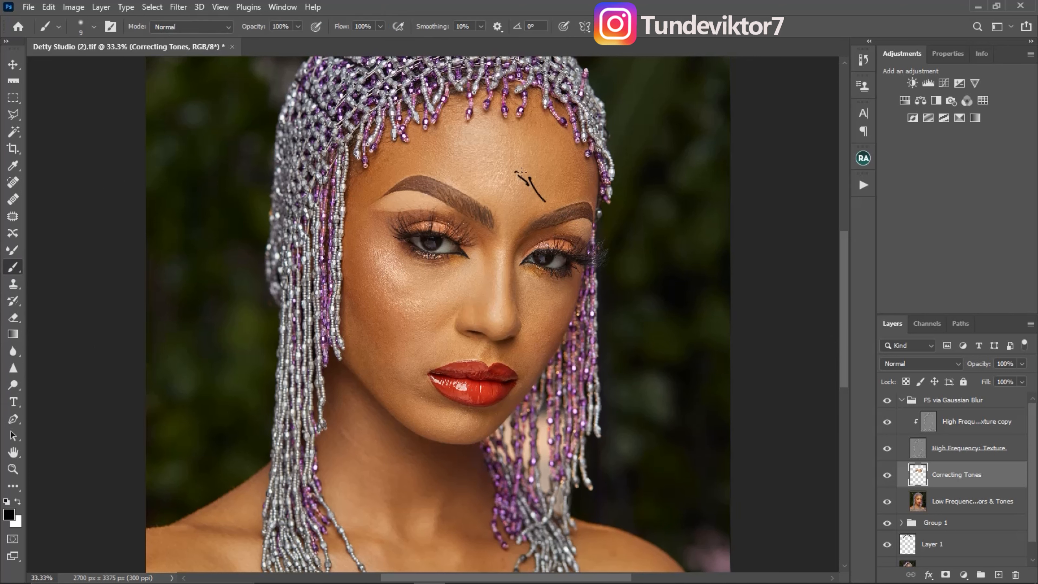
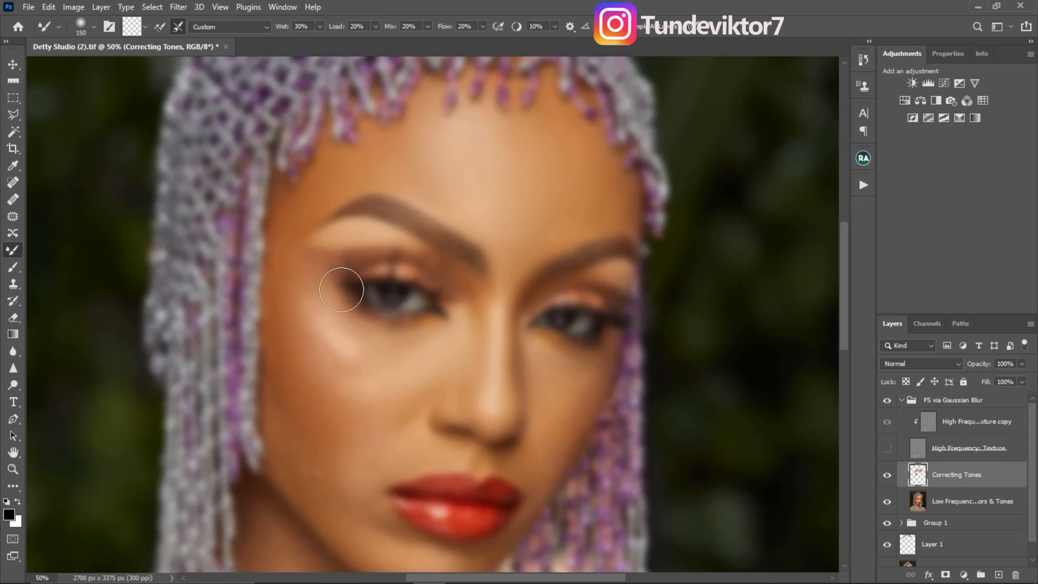
- Blend the tones beside the eye and on the upper cheek with the Mixer Brush at about 70 to 150 px, and show the texture again
{"action": "key", "text": "bracketright"}
{"action": "key", "text": "bracketleft"}
{"action": "key", "text": "bracketleft"}
{"action": "key", "text": "bracketleft"}
{"action": "key", "text": "bracketleft"}
{"action": "key", "text": "bracketleft"}
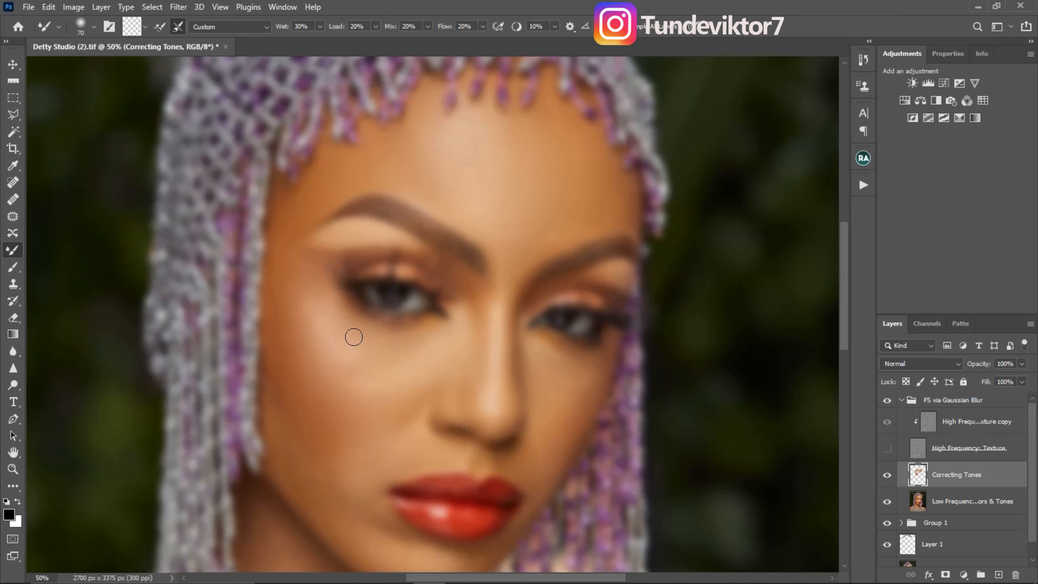
{"action": "key", "text": "bracketright"}
{"action": "key", "text": "bracketright"}
{"action": "key", "text": "bracketright"}
{"action": "left_click", "coordinate": [375, 373], "text": "alt"}
{"action": "key", "text": "bracketright"}
{"action": "key", "text": "bracketright"}
{"action": "key", "text": "bracketleft"}
{"action": "key", "text": "bracketleft"}
{"action": "key", "text": "bracketleft"}
{"action": "key", "text": "bracketright"}
{"action": "key", "text": "bracketright"}
{"action": "key", "text": "bracketright"}
{"action": "key", "text": "bracketleft"}
{"action": "key", "text": "bracketleft"}
{"action": "key", "text": "bracketleft"}
{"action": "key", "text": "bracketleft"}
{"action": "key", "text": "bracketleft"}
{"action": "key", "text": "bracketleft"}
{"action": "left_click", "coordinate": [887, 448]}
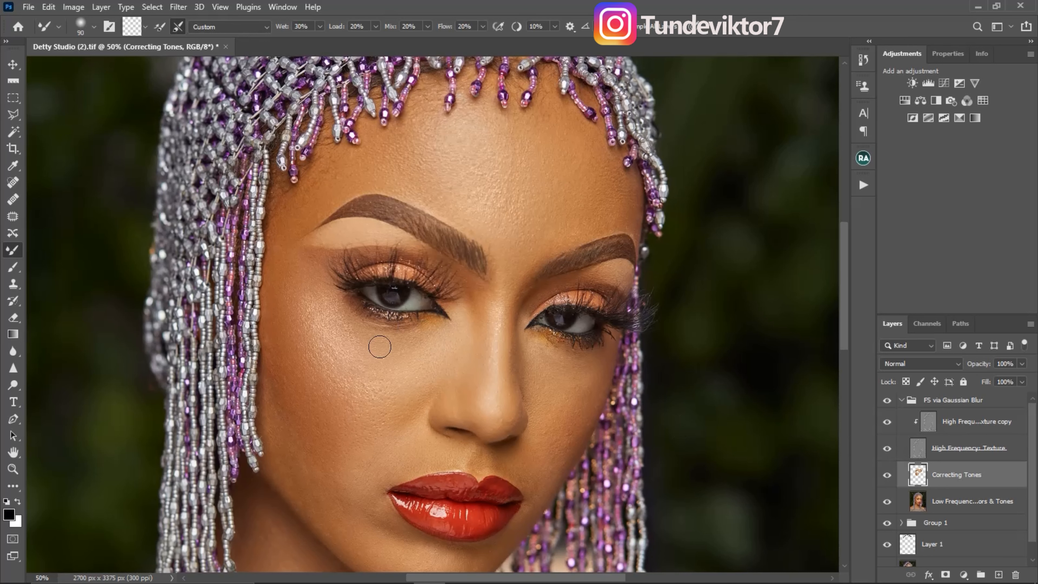
{"action": "left_click", "coordinate": [887, 476]}
{"action": "left_click", "coordinate": [887, 475]}
{"action": "left_click_drag", "start_coordinate": [531, 368], "coordinate": [562, 371]}
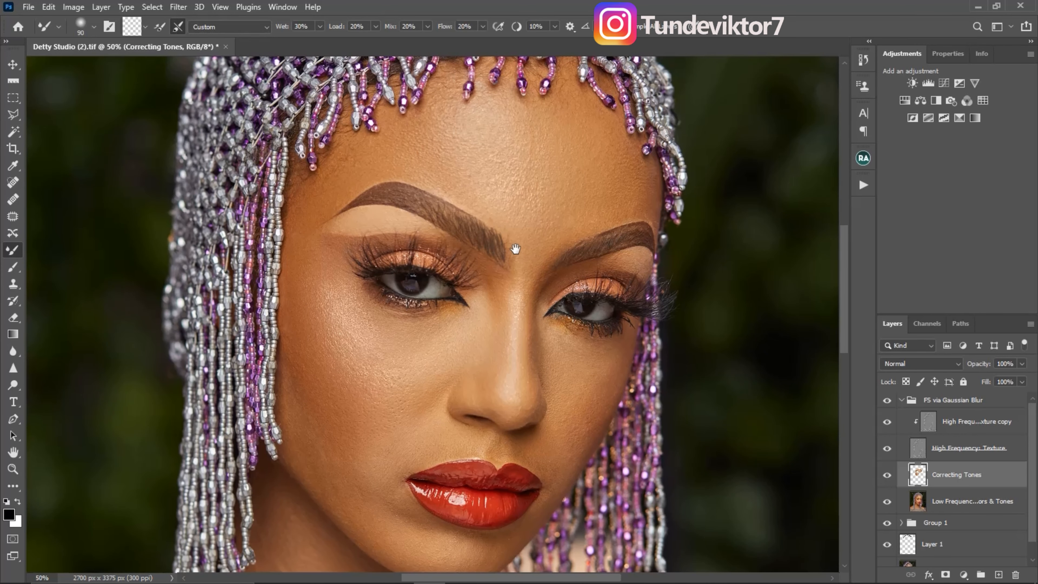
- Hide the texture and blend the side of the face and lower cheek on Correcting Tones with the Mixer Brush at about 70 to 90 px
{"action": "left_click", "coordinate": [887, 449]}
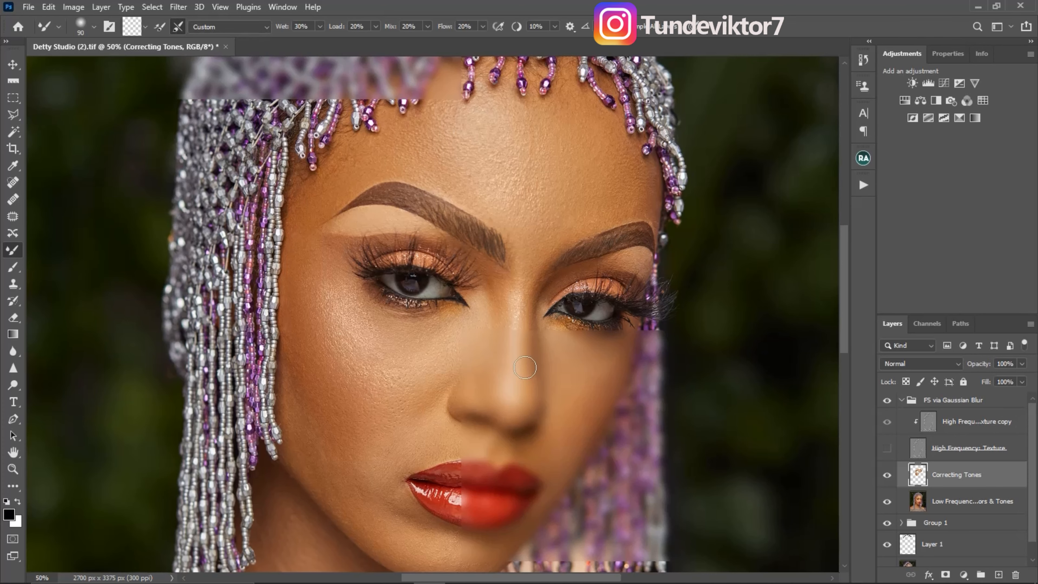
{"action": "key", "text": "bracketleft"}
{"action": "key", "text": "bracketleft"}
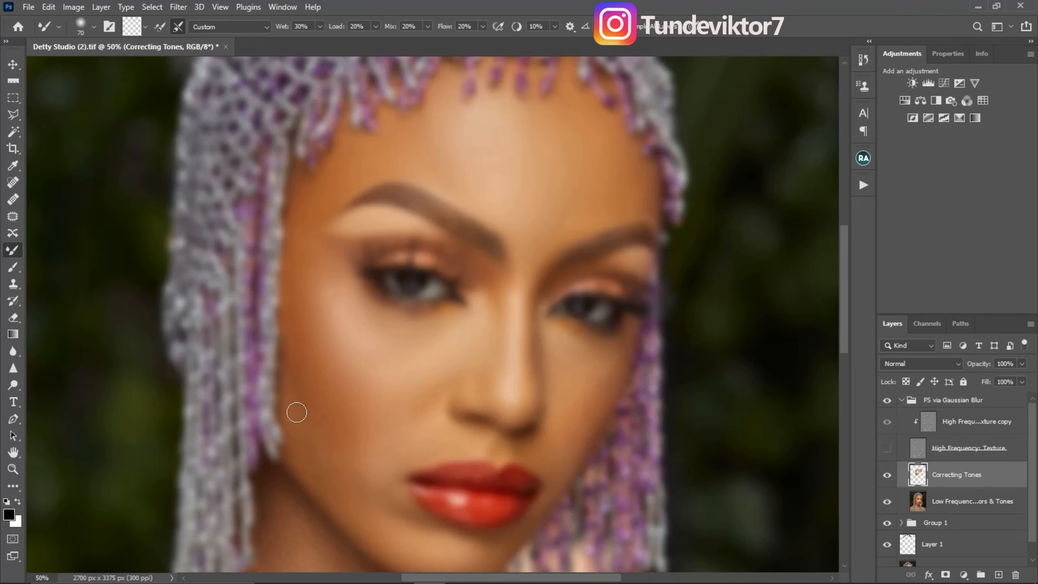
{"action": "key", "text": "bracketright"}
{"action": "key", "text": "bracketright"}
{"action": "key", "text": "bracketright"}
{"action": "key", "text": "bracketright"}
{"action": "key", "text": "bracketright"}
{"action": "key", "text": "bracketright"}
{"action": "key", "text": "bracketleft"}
{"action": "key", "text": "bracketleft"}
{"action": "key", "text": "bracketleft"}
{"action": "key", "text": "bracketleft"}
{"action": "key", "text": "bracketleft"}
{"action": "key", "text": "bracketleft"}
{"action": "key", "text": "bracketright"}
{"action": "key", "text": "bracketright"}
{"action": "key", "text": "bracketright"}
{"action": "key", "text": "bracketright"}
{"action": "key", "text": "bracketleft"}
{"action": "key", "text": "bracketleft"}
{"action": "key", "text": "bracketright"}
{"action": "key", "text": "bracketright"}
{"action": "mouse_move", "coordinate": [352, 450]}
{"action": "left_mouse_down"}
{"action": "mouse_move", "coordinate": [388, 442]}
{"action": "mouse_move", "coordinate": [341, 456]}
{"action": "left_mouse_up"}
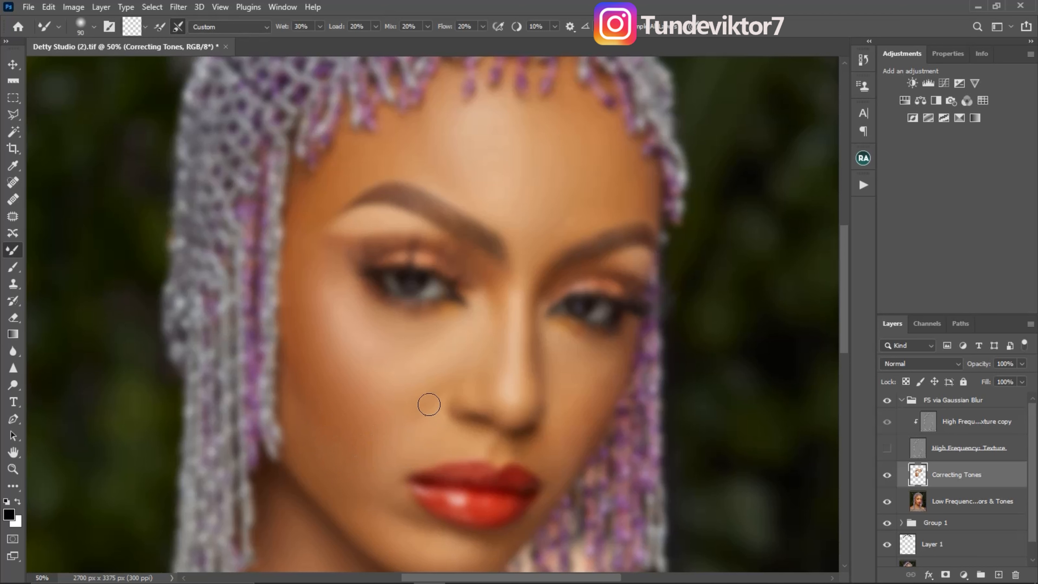
- Blend the skin tones around the nose, mouth and chin, reducing the Mixer Brush to 60 px for the small areas
{"action": "key", "text": "bracketleft"}
{"action": "key", "text": "bracketleft"}
{"action": "key", "text": "bracketright"}
{"action": "key", "text": "bracketright"}
{"action": "key", "text": "bracketright"}
{"action": "key", "text": "bracketright"}
{"action": "key", "text": "bracketright"}
{"action": "key", "text": "bracketright"}
{"action": "key", "text": "bracketright"}
{"action": "left_click_drag", "start_coordinate": [417, 456], "coordinate": [436, 361]}
{"action": "key", "text": "bracketleft"}
{"action": "key", "text": "bracketleft"}
{"action": "key", "text": "bracketleft"}
{"action": "key", "text": "bracketleft"}
{"action": "key", "text": "bracketleft"}
{"action": "key", "text": "bracketleft"}
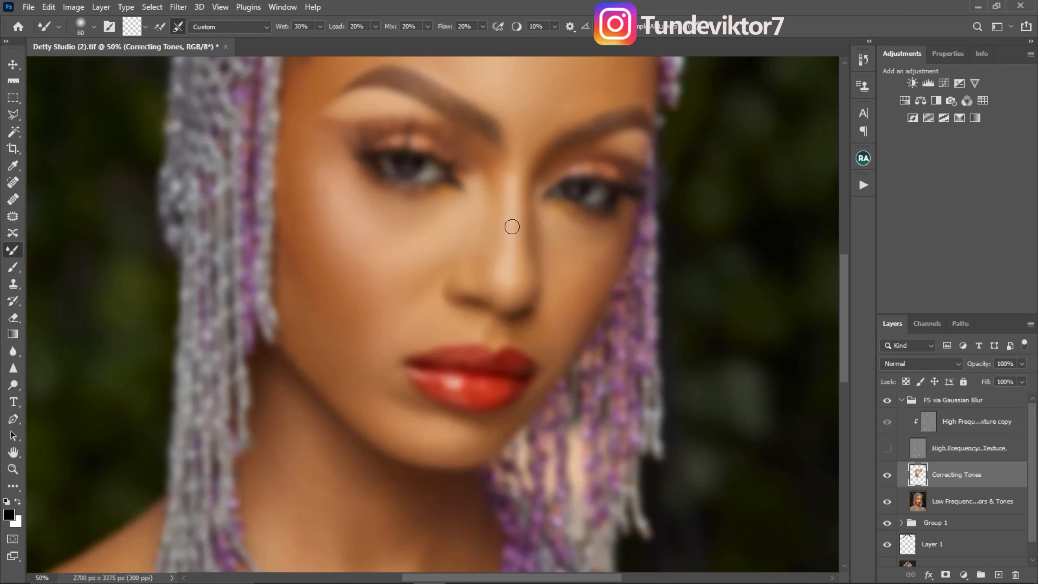
- Blend the nose bridge and neck tones, enlarging the Mixer Brush to 175 px, and make the texture layers visible again
{"action": "key", "text": "bracketright"}
{"action": "key", "text": "bracketright"}
{"action": "key", "text": "bracketright"}
{"action": "key", "text": "bracketright"}
{"action": "key", "text": "bracketright"}
{"action": "key", "text": "bracketleft"}
{"action": "key", "text": "bracketright"}
{"action": "key", "text": "bracketright"}
{"action": "key", "text": "bracketright"}
{"action": "key", "text": "bracketright"}
{"action": "key", "text": "bracketright"}
{"action": "key", "text": "bracketright"}
{"action": "left_click", "coordinate": [886, 450]}
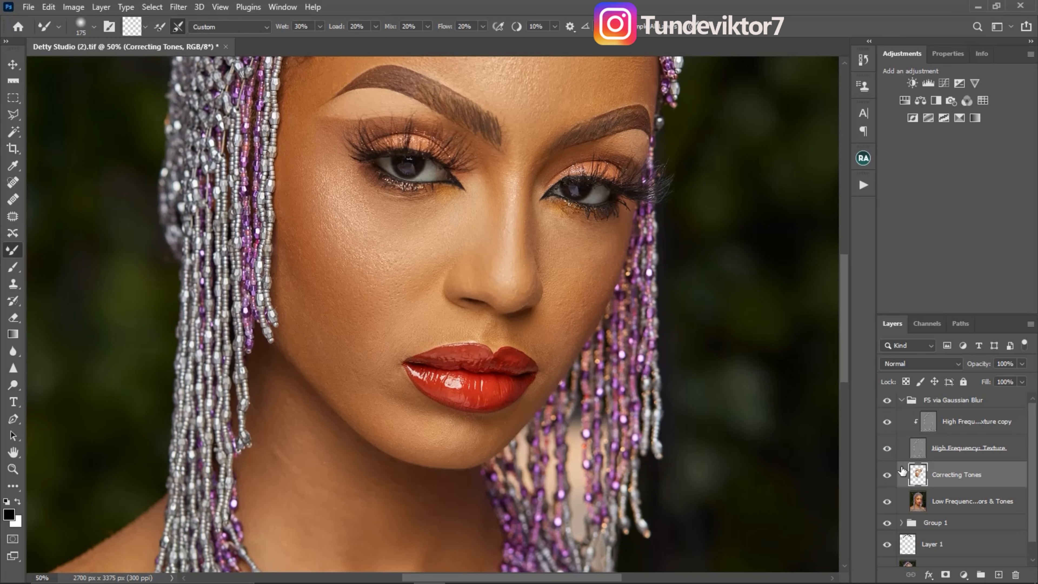
- Compare the face with and without the tone blending on the Correcting Tones layer
{"action": "left_click_drag", "start_coordinate": [525, 373], "coordinate": [527, 409]}
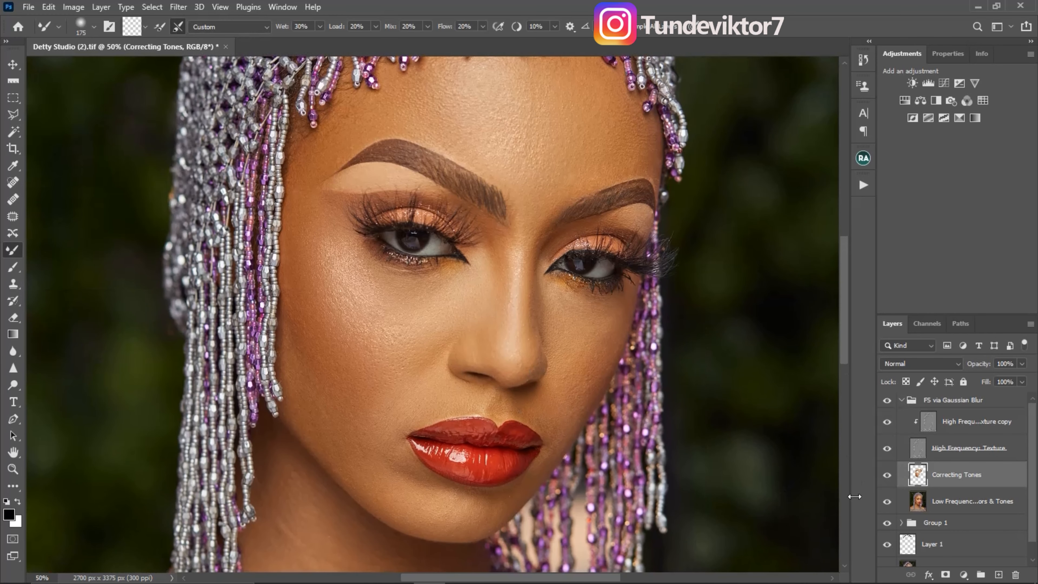
{"action": "left_click", "coordinate": [887, 474]}
{"action": "left_click", "coordinate": [887, 475]}
{"action": "left_click", "coordinate": [888, 476]}
{"action": "left_click", "coordinate": [887, 476]}
{"action": "scroll", "coordinate": [498, 402], "scroll_direction": "down", "scroll_amount": 3}
- Hide the texture and blend the transitions along the nose bridge with the Mixer Brush at about 60 px
{"action": "left_click", "coordinate": [887, 448]}
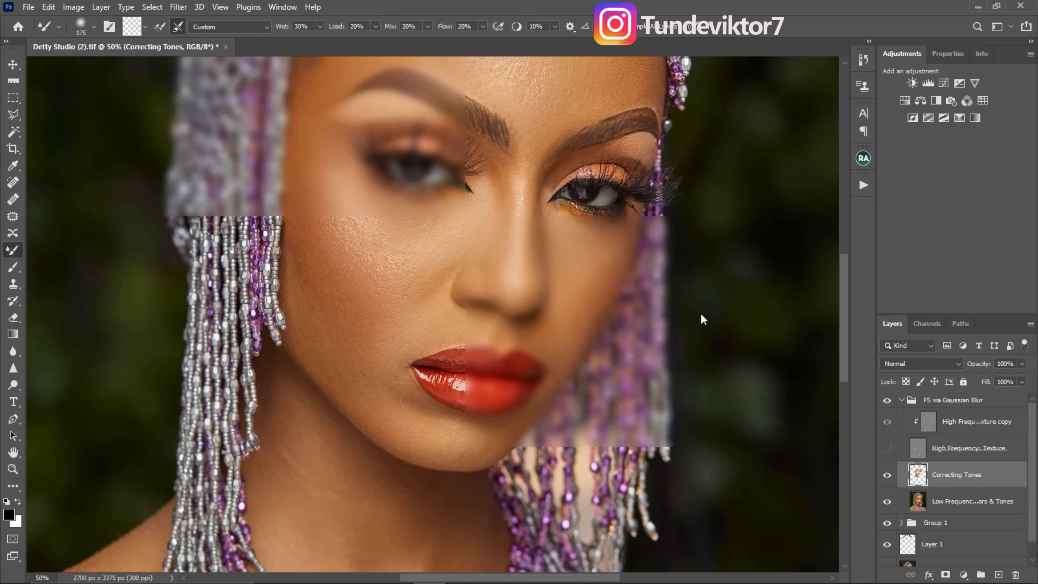
{"action": "key", "text": "bracketleft"}
{"action": "key", "text": "bracketleft"}
{"action": "key", "text": "bracketleft"}
{"action": "key", "text": "bracketleft"}
{"action": "key", "text": "bracketleft"}
{"action": "key", "text": "bracketleft"}
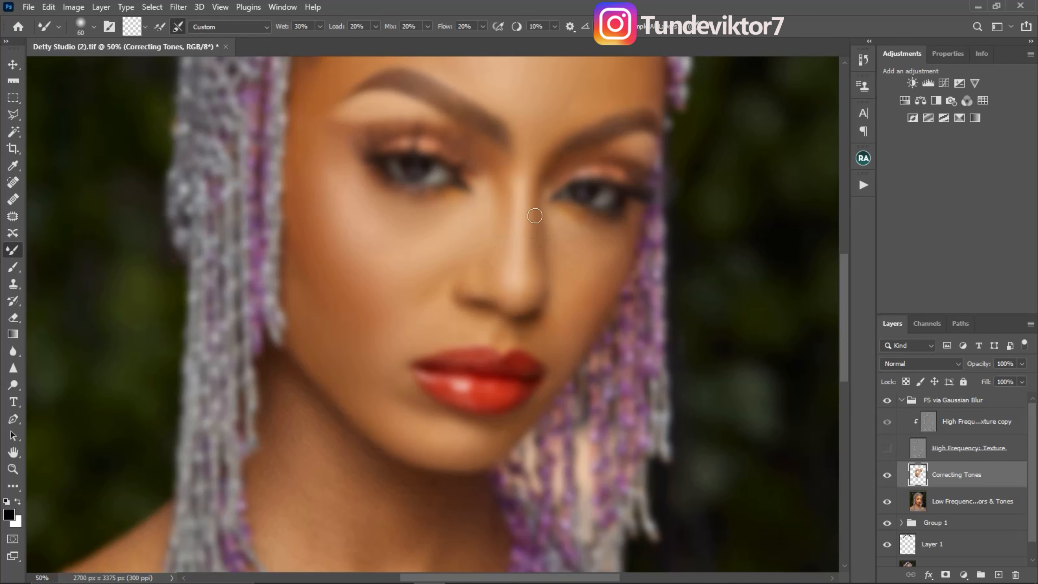
{"action": "key", "text": "bracketright"}
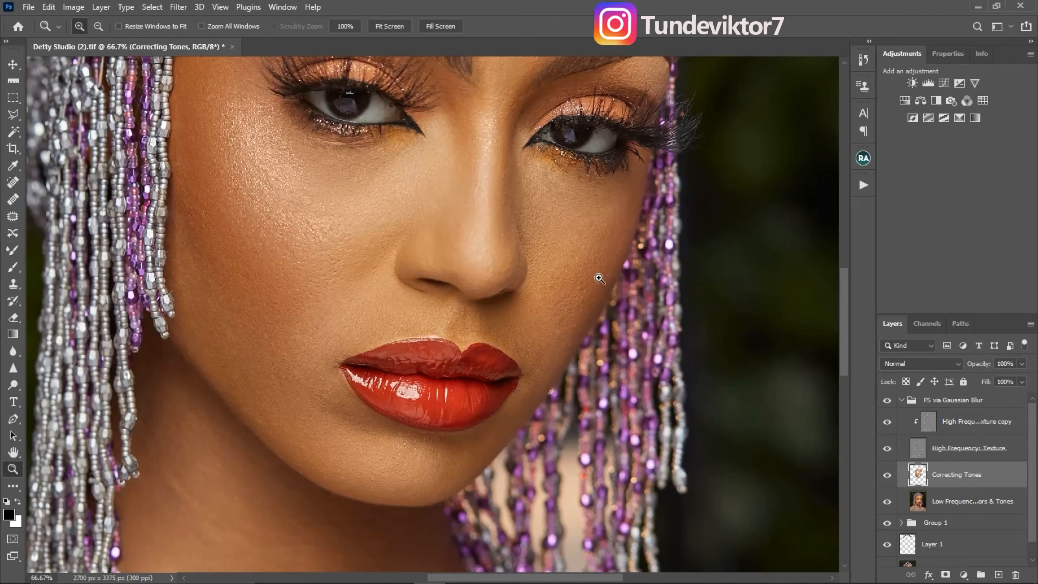
- Blend the neck, chest and shoulder tones with the Mixer Brush at about 250 px, and show the texture again
{"action": "key", "text": "ctrl+minus"}
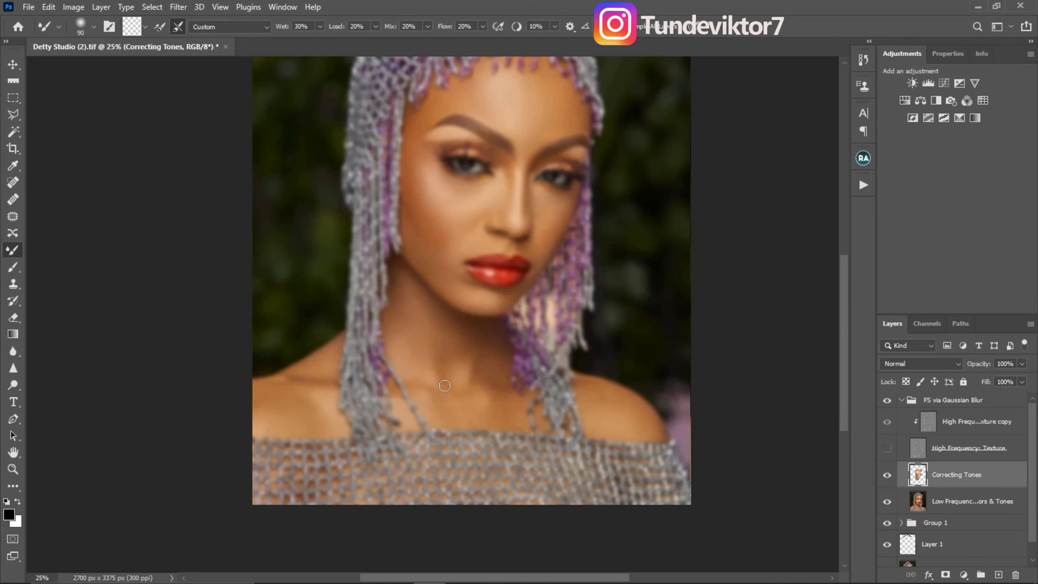
{"action": "key", "text": "bracketright"}
{"action": "key", "text": "bracketright"}
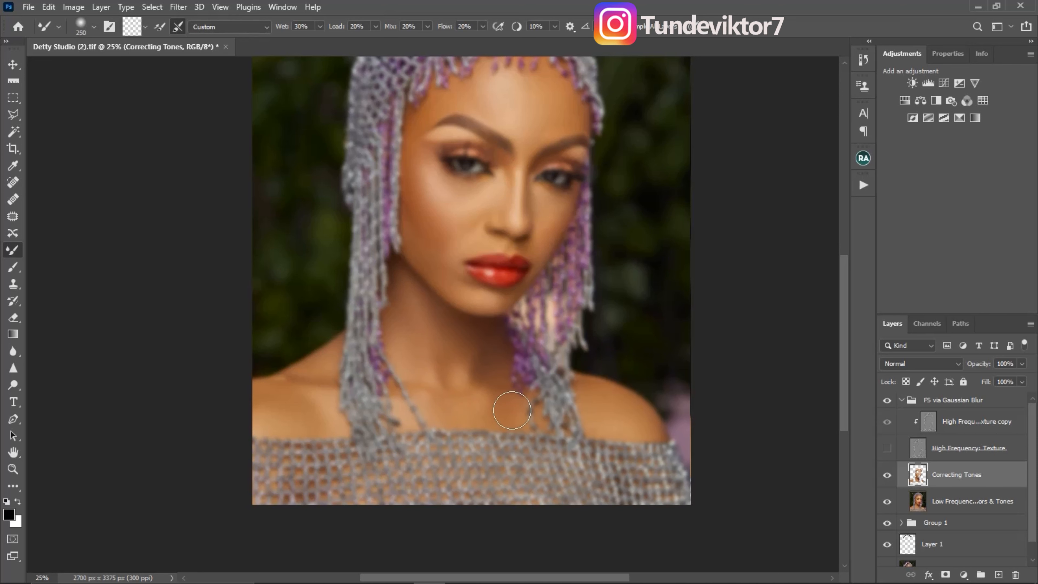
{"action": "key", "text": "bracketright"}
{"action": "key", "text": "bracketright"}
{"action": "left_click", "coordinate": [887, 447]}
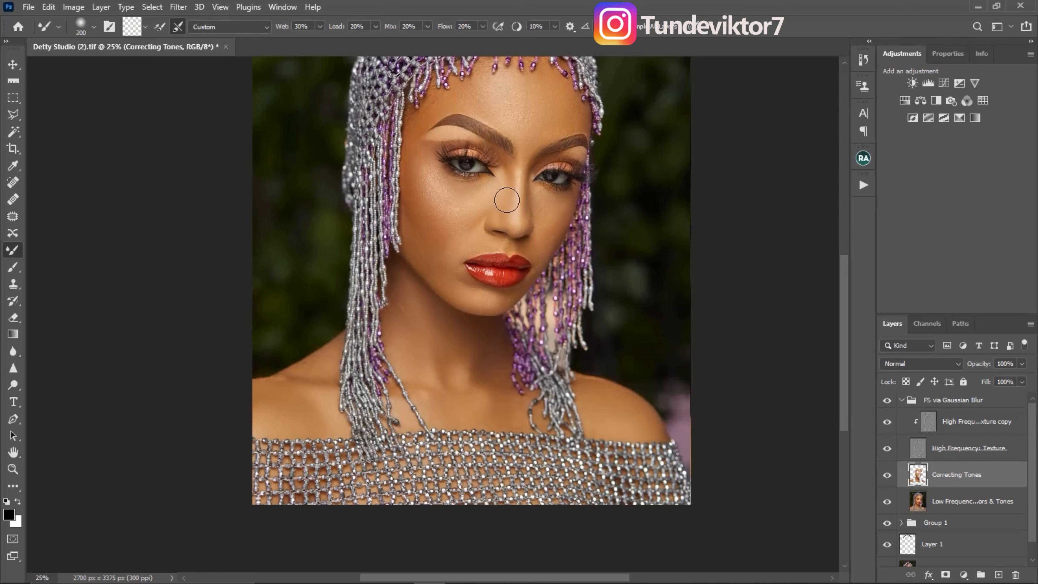
- Merge the Correcting Tones layer with the low-frequency colors and tones layer
{"action": "left_click_drag", "start_coordinate": [518, 203], "coordinate": [507, 261]}
{"action": "left_click", "coordinate": [532, 247], "text": "ctrl"}
{"action": "left_click_drag", "start_coordinate": [568, 295], "coordinate": [586, 234]}
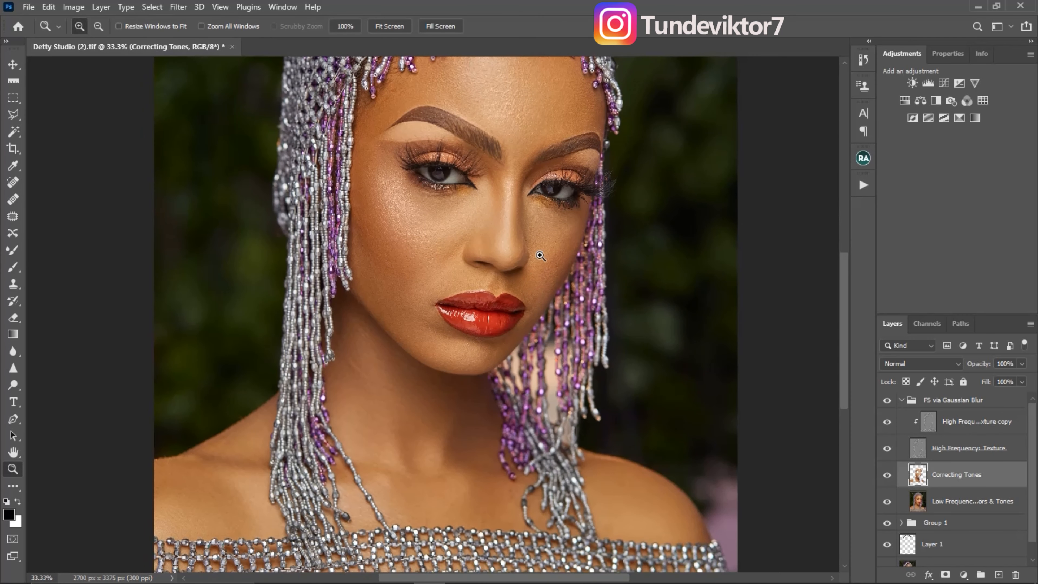
{"action": "left_click", "coordinate": [526, 263], "text": "alt"}
{"action": "left_click", "coordinate": [538, 344]}
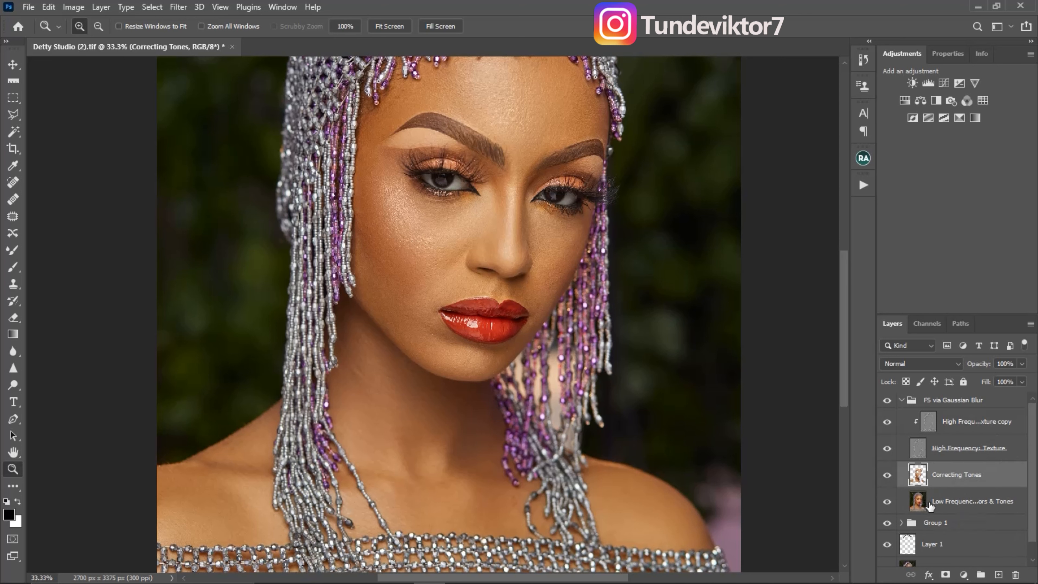
{"action": "left_click", "coordinate": [966, 501], "text": "ctrl"}
{"action": "key", "text": "ctrl+e"}
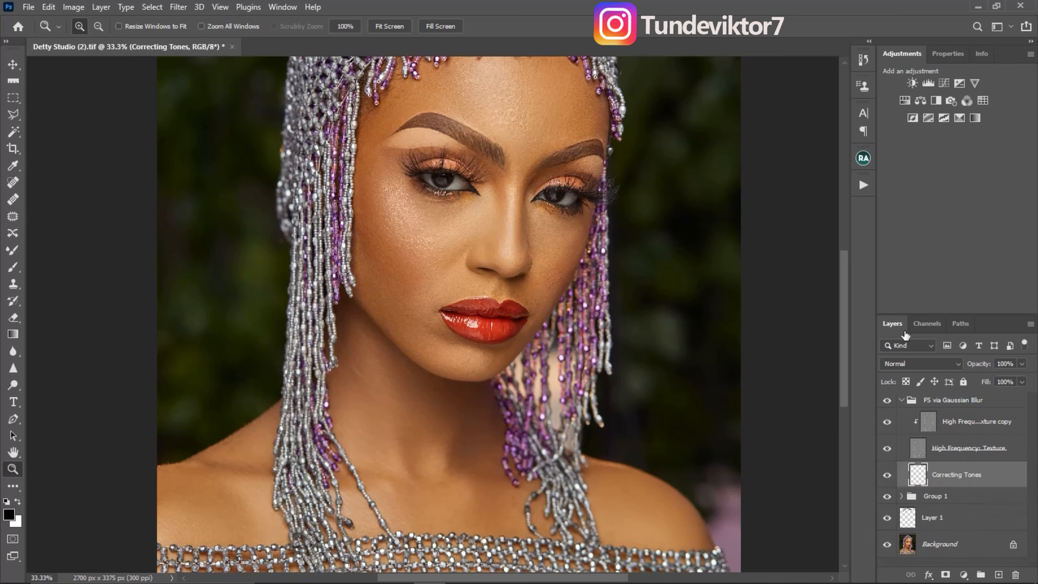
- Apply the Imagenomic Portraiture 3 filter to the merged tones with Medium smoothing, output to a new layer
{"action": "scroll", "coordinate": [566, 287], "scroll_direction": "up", "scroll_amount": 3}
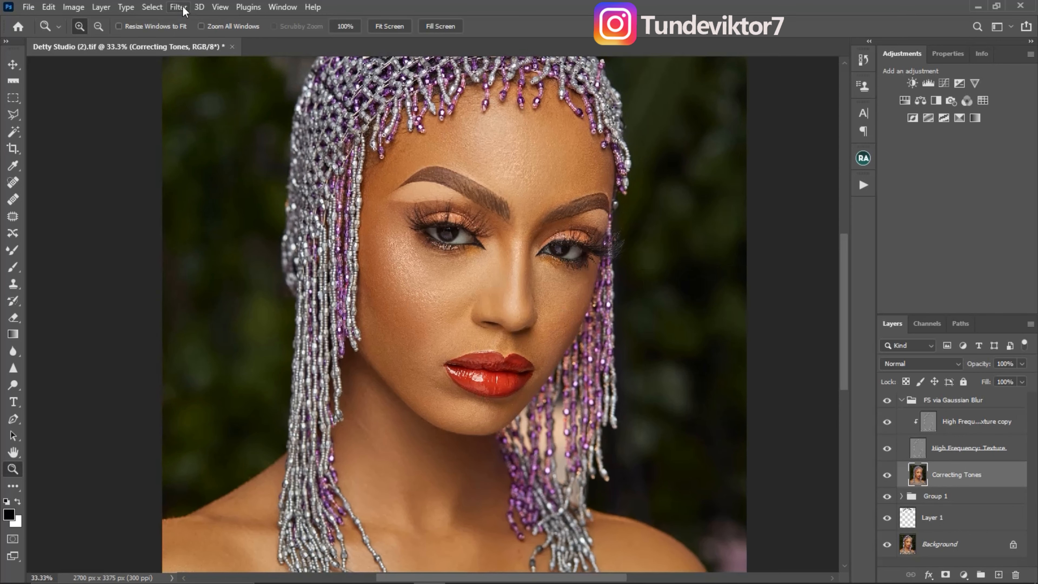
{"action": "left_click", "coordinate": [179, 8]}
{"action": "mouse_move", "coordinate": [320, 305]}
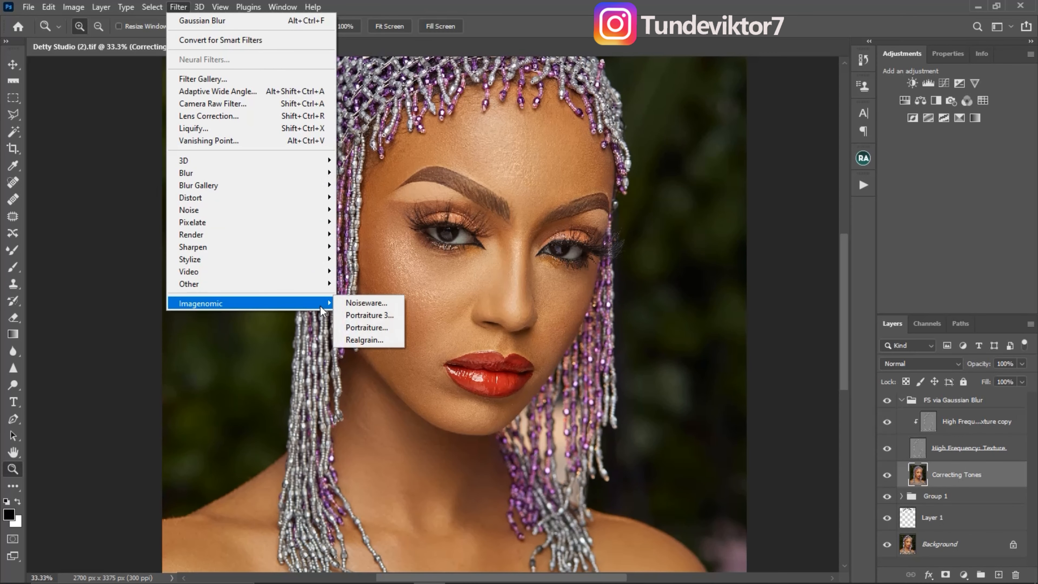
{"action": "left_click", "coordinate": [370, 315]}
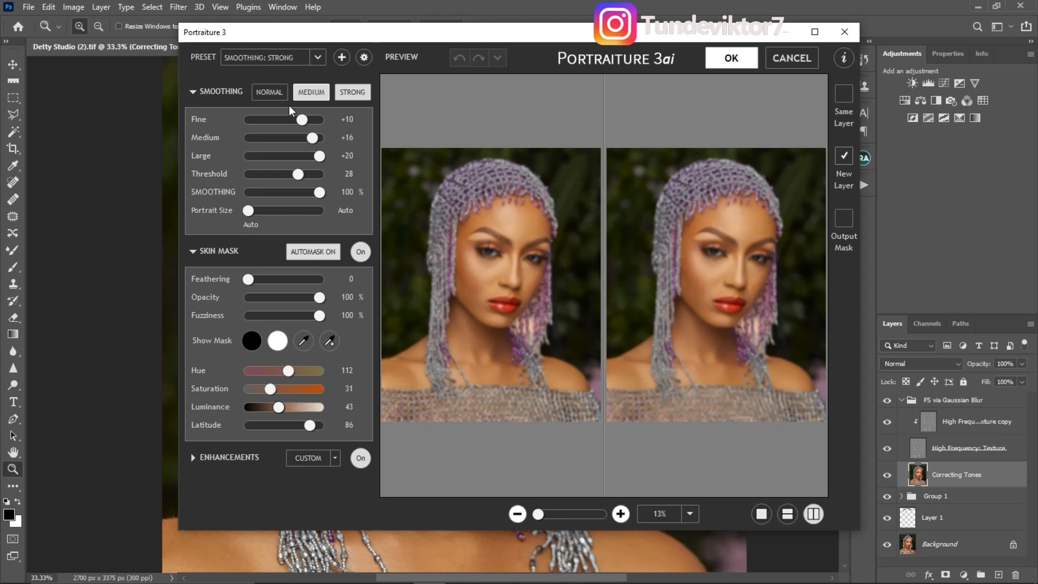
{"action": "left_click", "coordinate": [310, 92]}
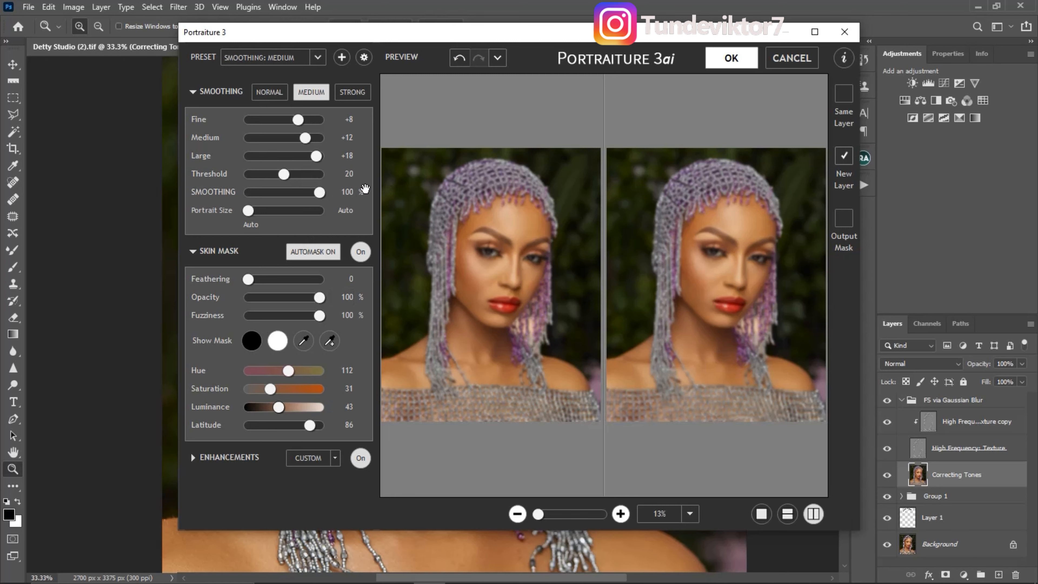
{"action": "left_click", "coordinate": [734, 58]}
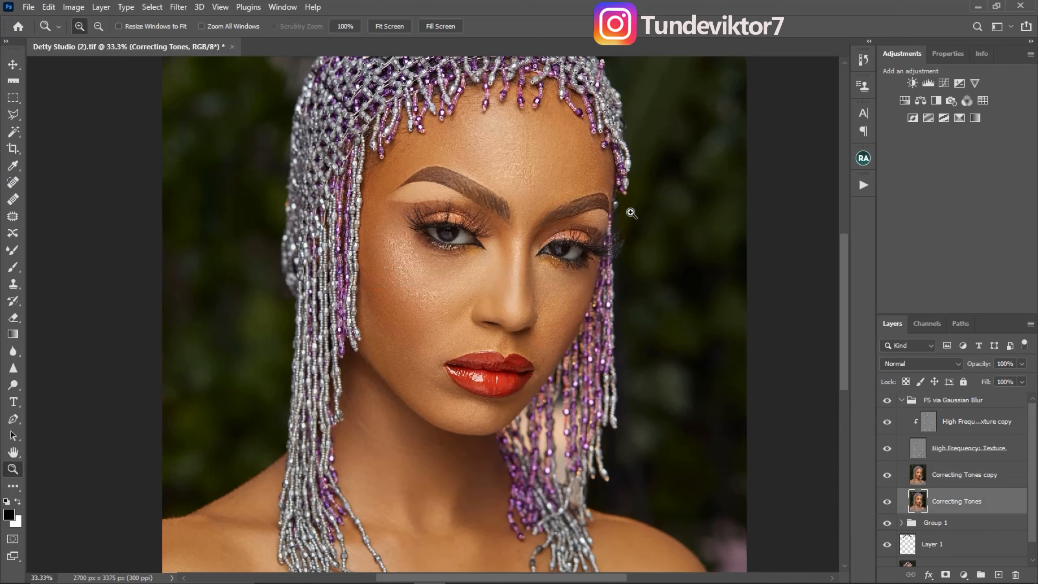
- Select the Correcting Tones copy layer and compare the skin with and without its smoothing
{"action": "left_click", "coordinate": [923, 478]}
{"action": "left_click", "coordinate": [887, 475]}
{"action": "left_click", "coordinate": [887, 476]}
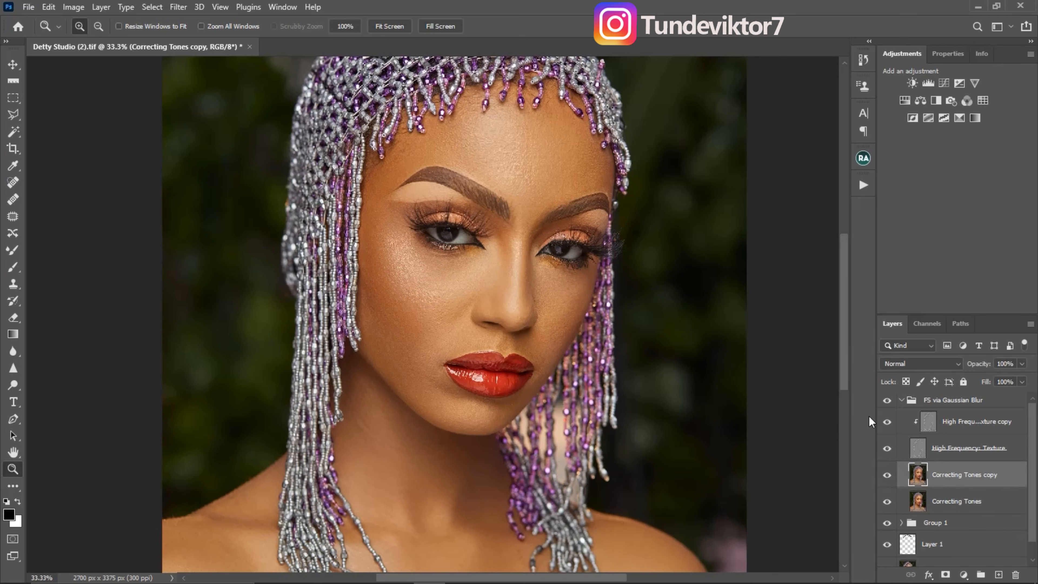
{"action": "left_click", "coordinate": [567, 333]}
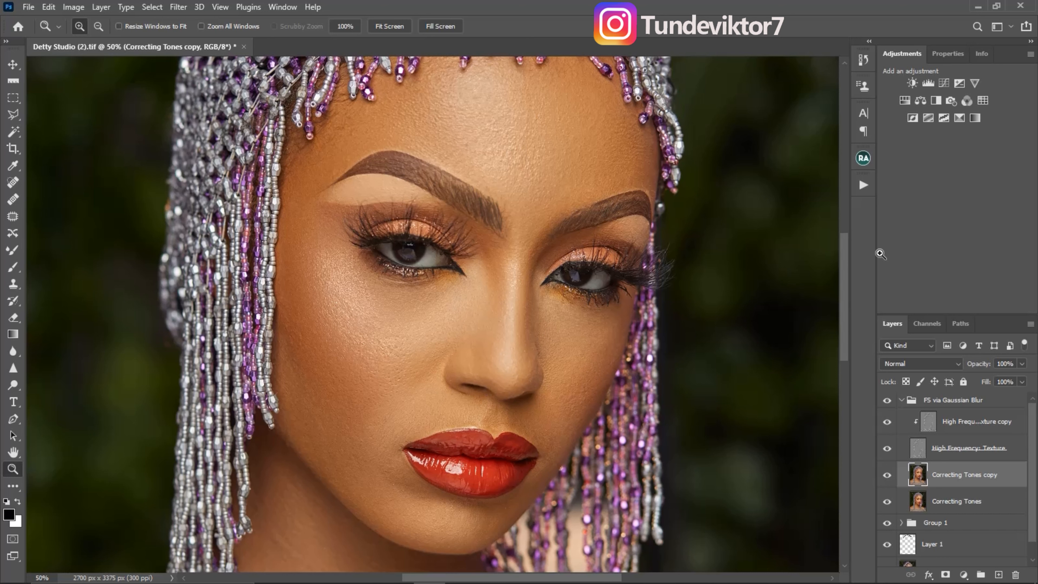
{"action": "left_click", "coordinate": [888, 475]}
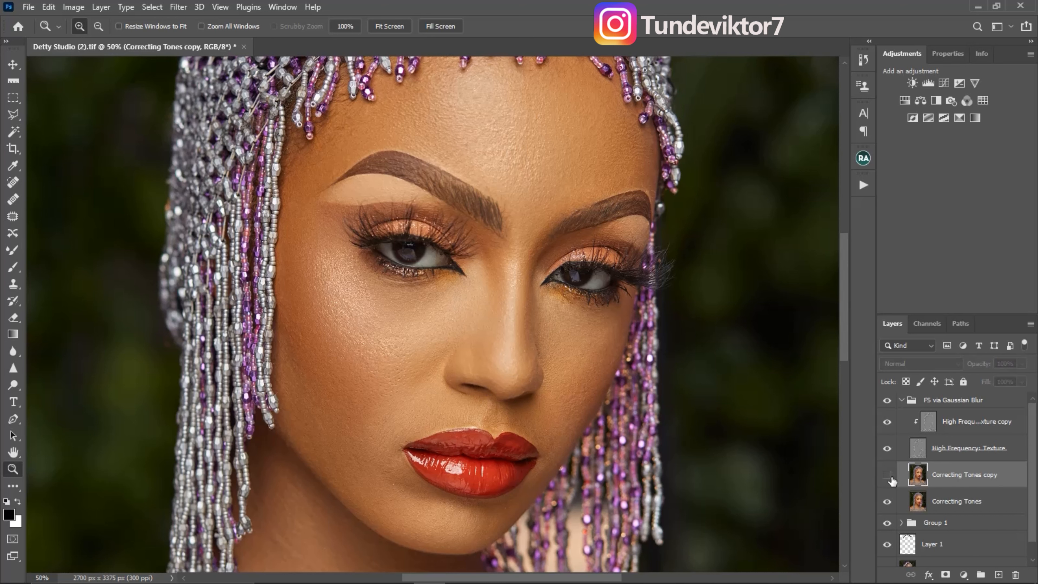
{"action": "left_click", "coordinate": [888, 476]}
{"action": "left_click", "coordinate": [887, 476]}
{"action": "left_click", "coordinate": [888, 476]}
- Collapse the frequency separation group and compare the portrait with and without it
{"action": "left_click", "coordinate": [499, 269], "text": "alt"}
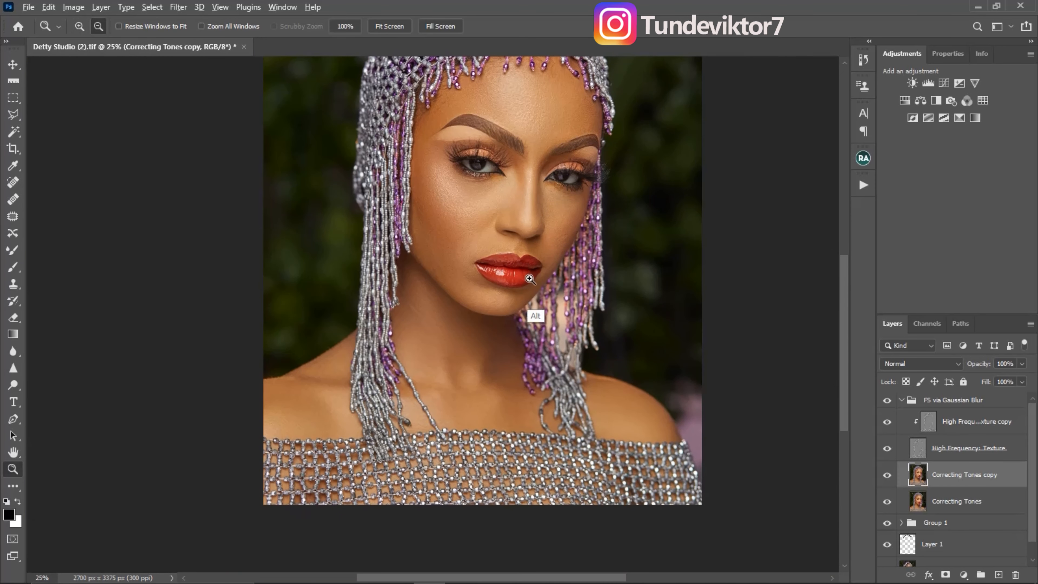
{"action": "left_click", "coordinate": [530, 279], "text": "alt"}
{"action": "left_click", "coordinate": [615, 161]}
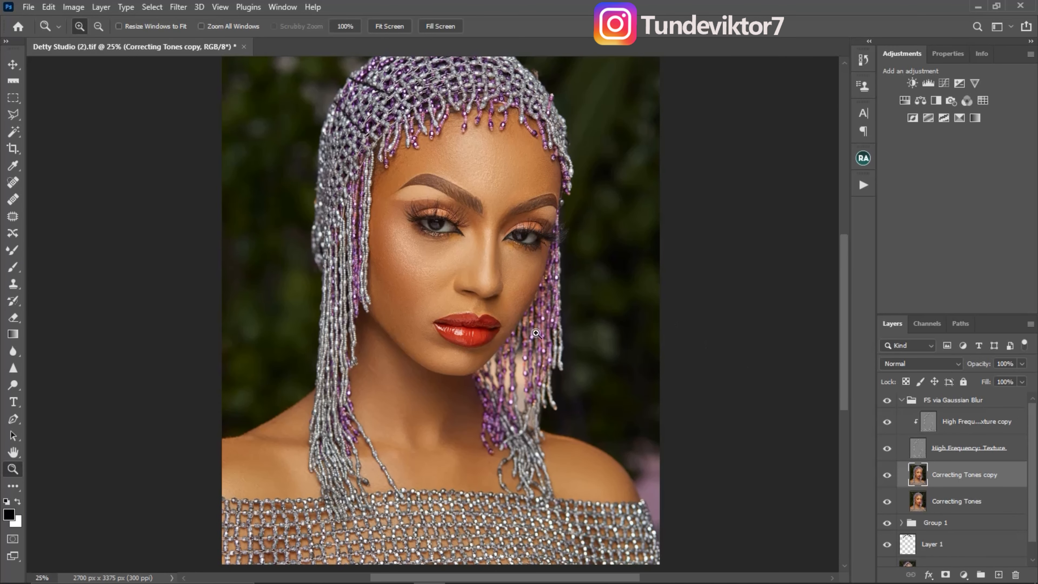
{"action": "left_click", "coordinate": [903, 400]}
{"action": "left_click", "coordinate": [887, 400]}
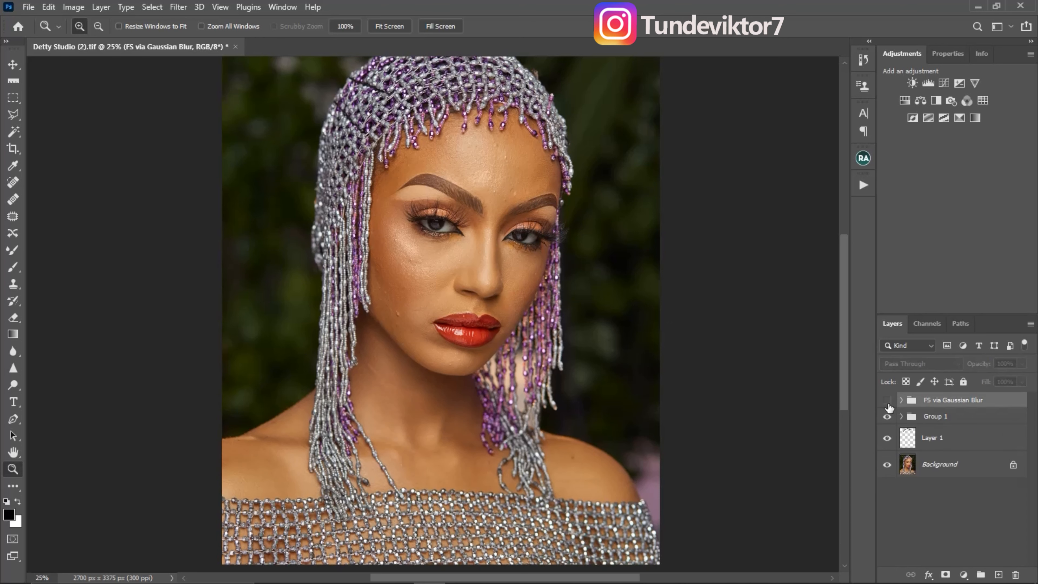
{"action": "left_click", "coordinate": [887, 401]}
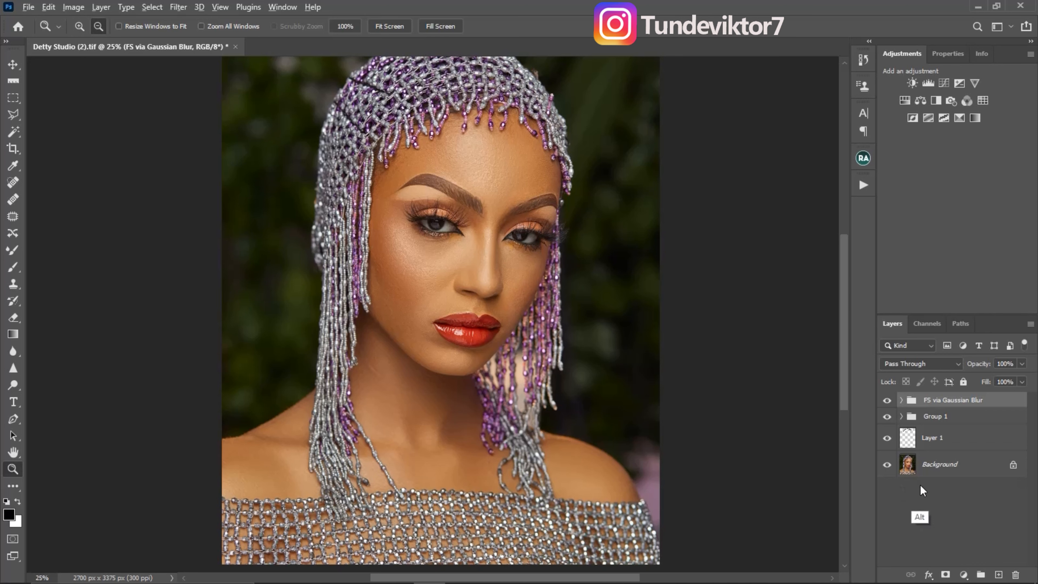
- Compare the original Background alone with the full retouch, and leave all layers visible
{"action": "left_click", "coordinate": [887, 465], "text": "alt"}
{"action": "left_click", "coordinate": [572, 362], "text": "alt"}
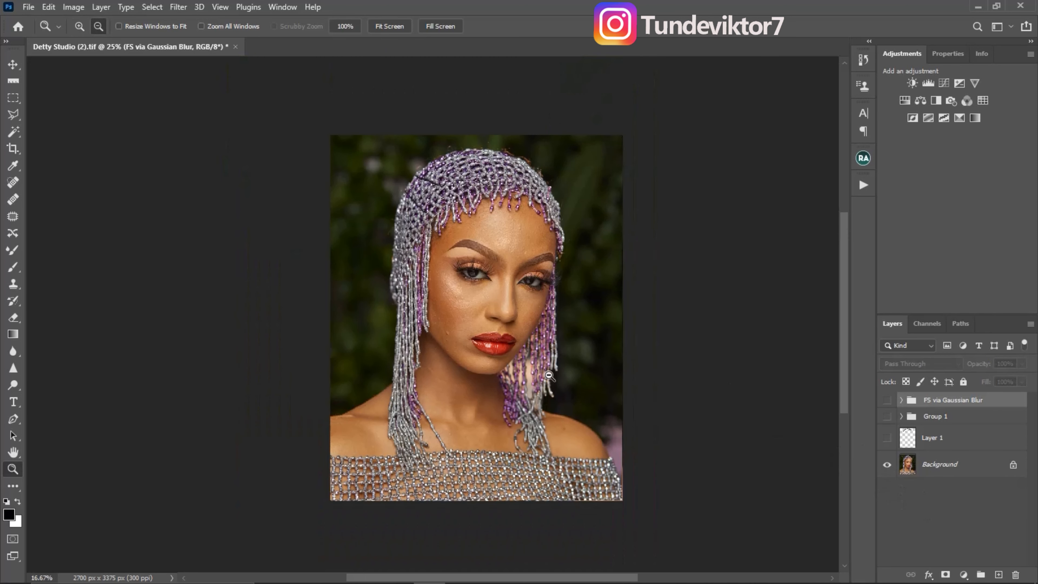
{"action": "left_click", "coordinate": [556, 376]}
{"action": "left_click_drag", "start_coordinate": [568, 350], "coordinate": [588, 367]}
{"action": "left_click", "coordinate": [888, 466], "text": "alt"}
{"action": "left_click", "coordinate": [888, 466], "text": "alt"}
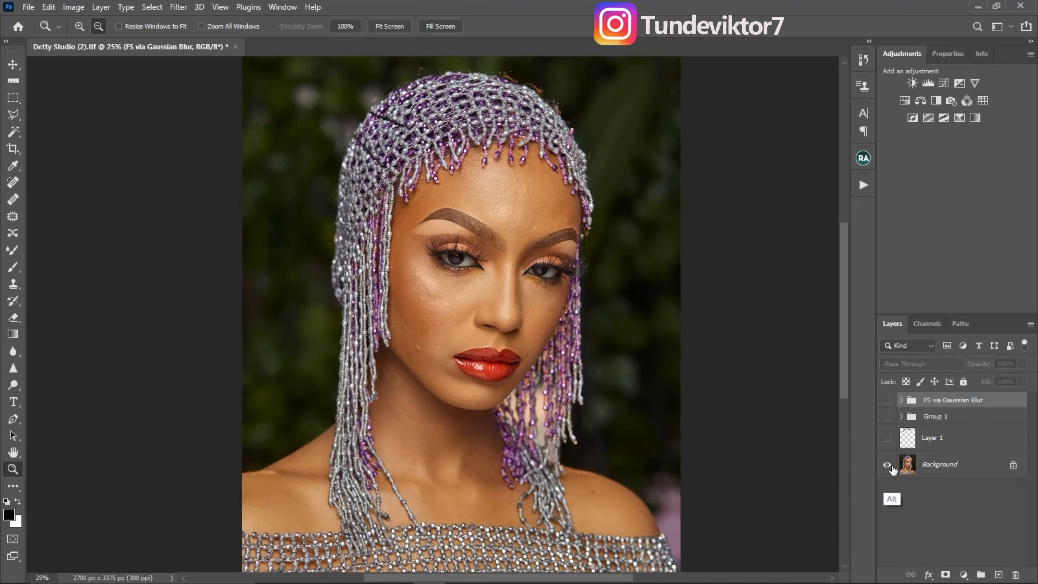
{"action": "left_click", "coordinate": [888, 465], "text": "alt"}
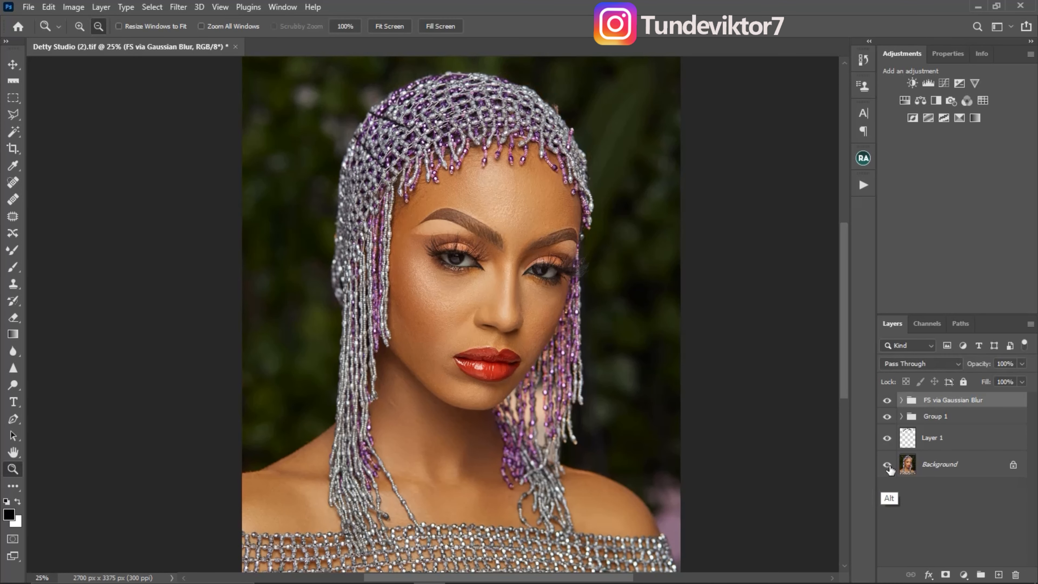
{"action": "left_click_drag", "start_coordinate": [538, 281], "coordinate": [539, 269]}
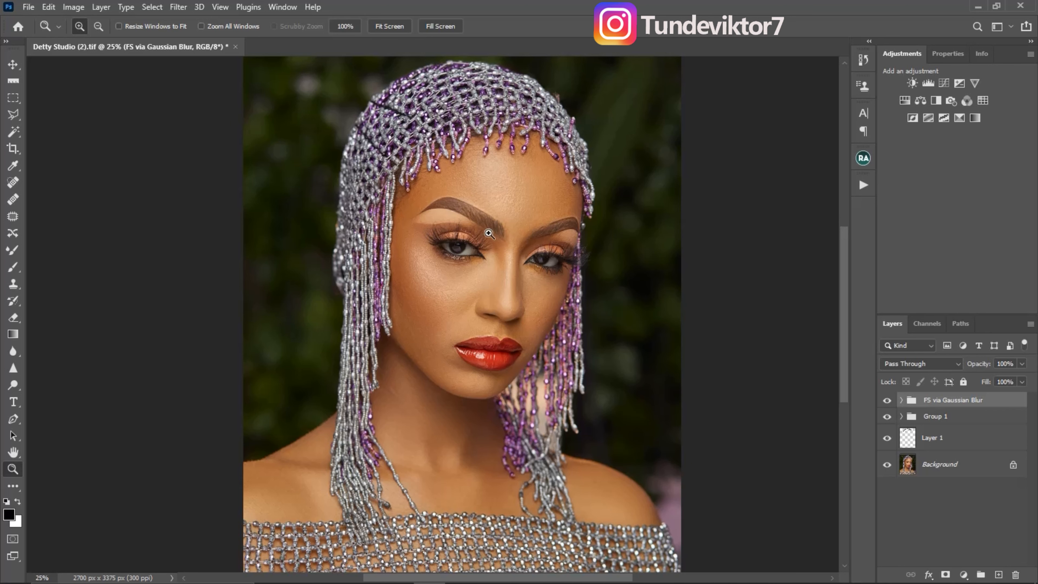
{"action": "left_click", "coordinate": [489, 233]}
{"action": "left_click", "coordinate": [511, 283], "text": "alt"}
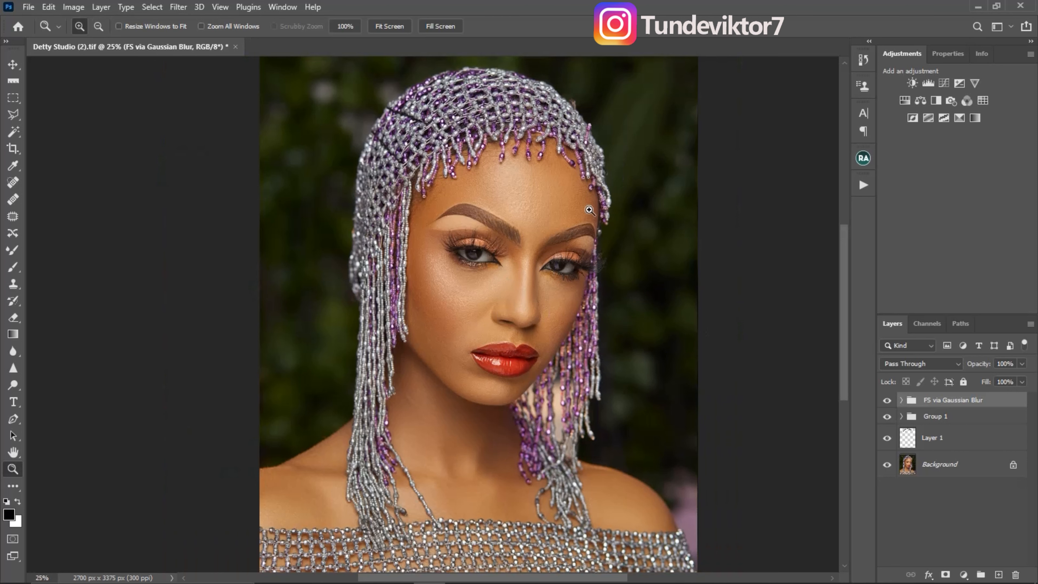
{"action": "left_click", "coordinate": [590, 307], "text": "alt"}
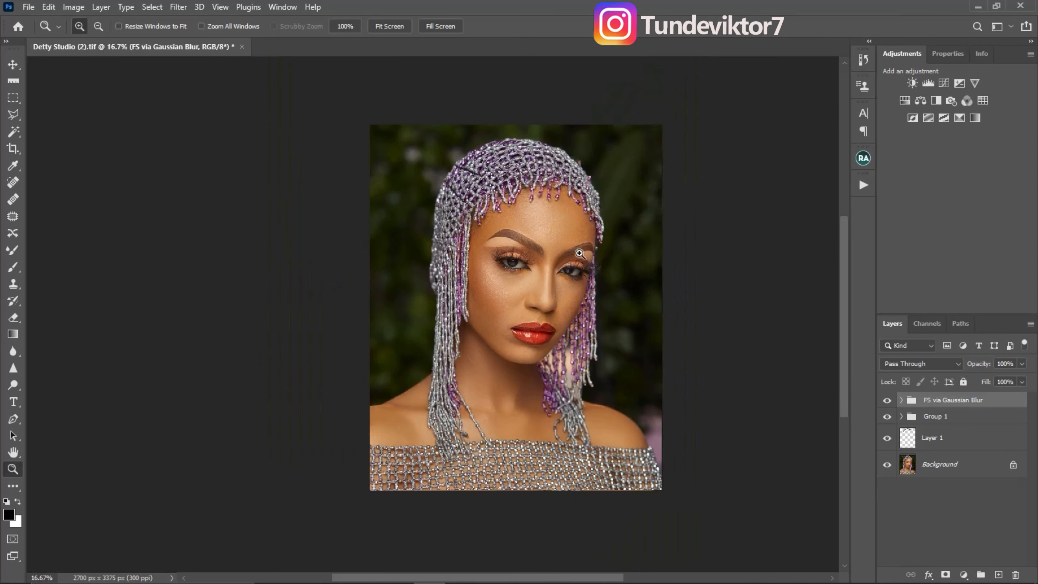
{"action": "left_click", "coordinate": [568, 300]}
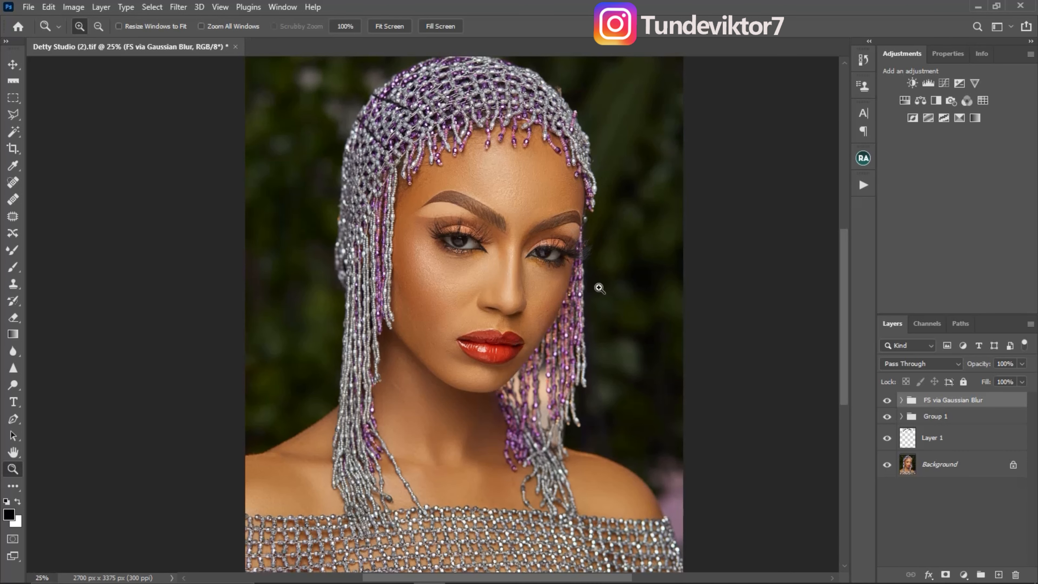